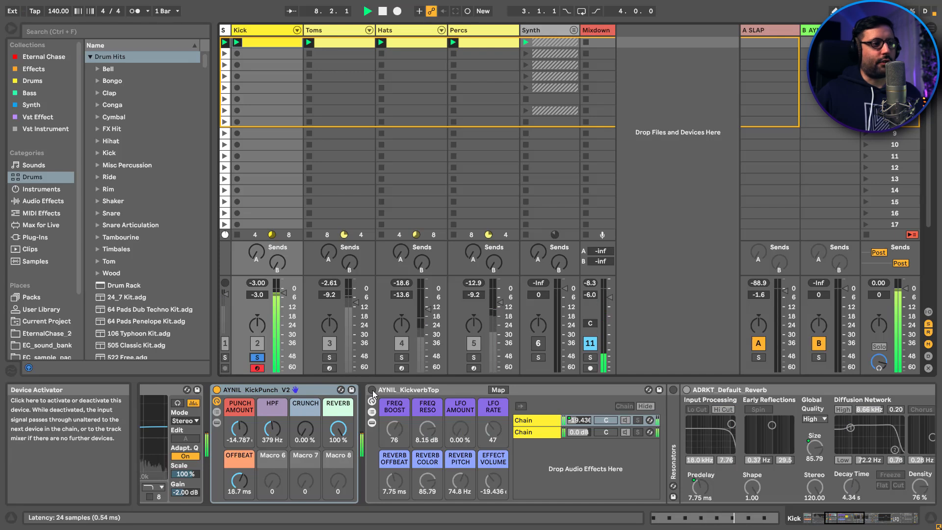
Step: Turn on the AYNIL KickverbTop rack and hide its chain list and device chain
{"action": "left_click", "coordinate": [373, 390]}
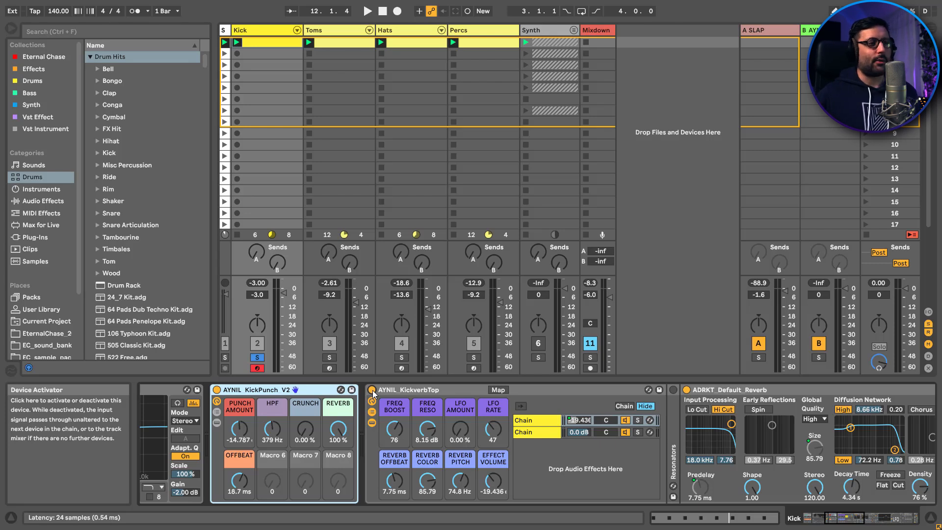
{"action": "left_click", "coordinate": [372, 423]}
{"action": "left_click", "coordinate": [372, 416]}
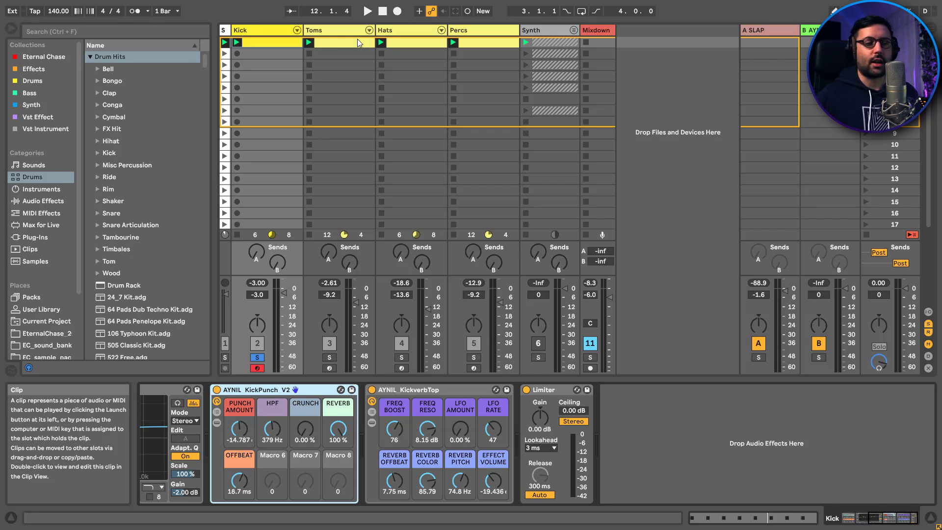
Step: Audition the beat with the KickverbTop rack active, and bypass the rack
{"action": "left_click", "coordinate": [389, 390]}
{"action": "key", "text": "space"}
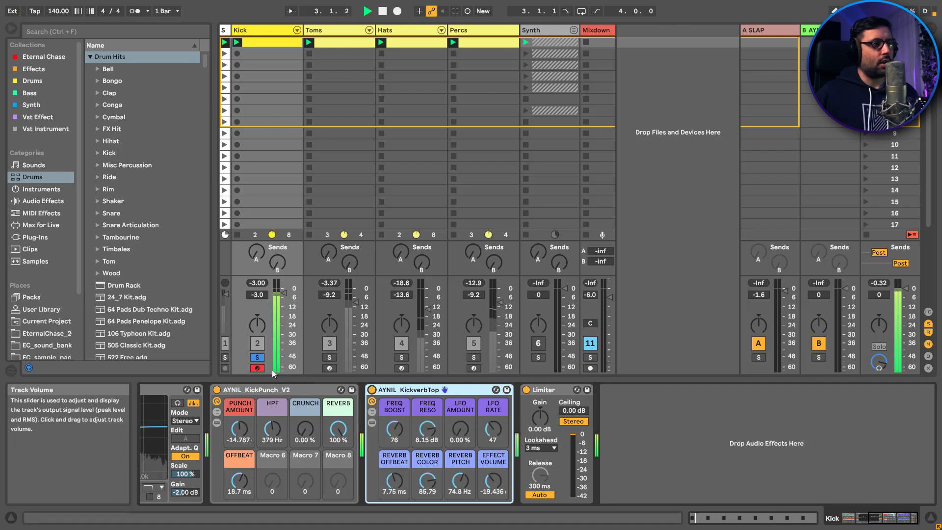
{"action": "left_click", "coordinate": [371, 390]}
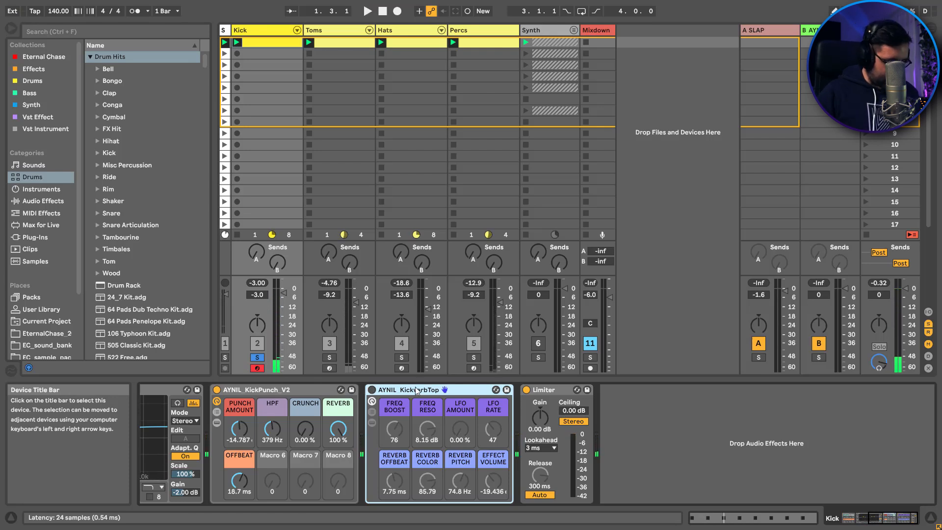
Step: Insert the Reverb audio effect after KickverbTop on the Kick track and group it into an Audio Effect Rack
{"action": "left_click", "coordinate": [43, 201]}
{"action": "double_click", "coordinate": [114, 355]}
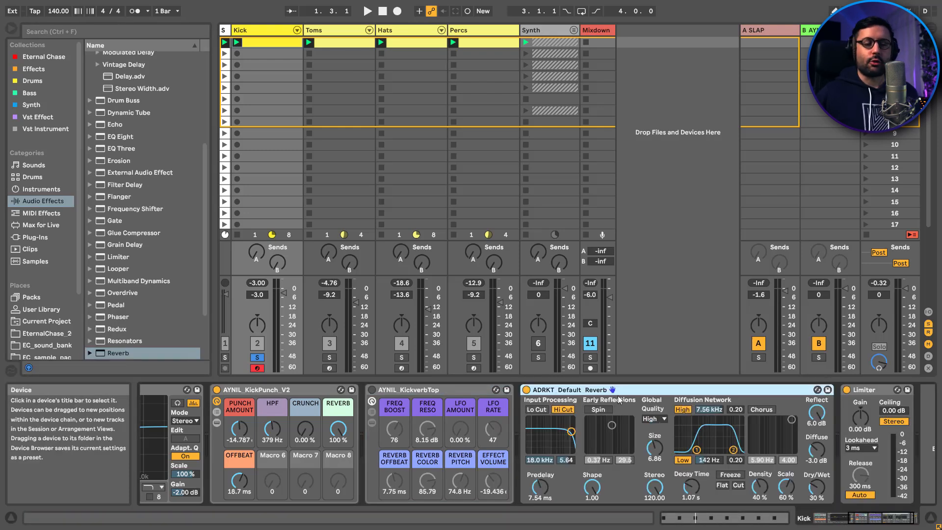
{"action": "key", "text": "ctrl+g"}
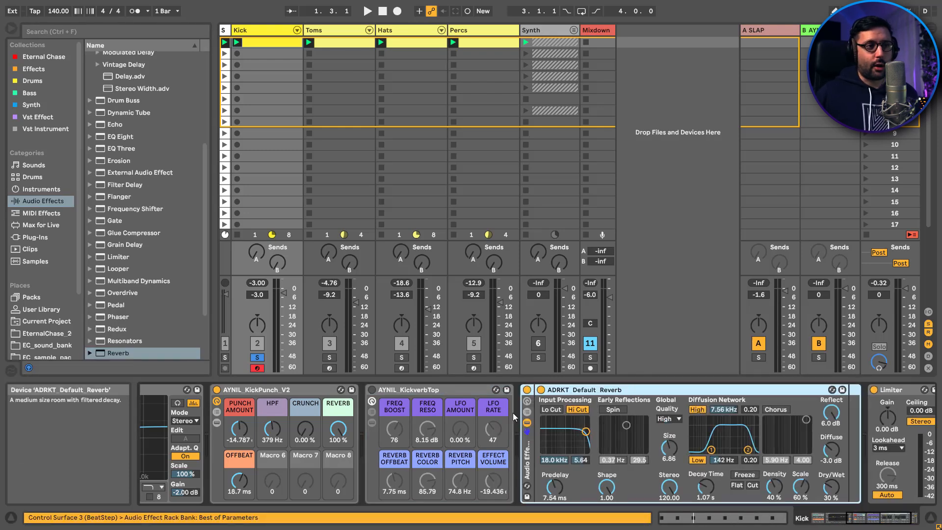
Step: Show the macro controls and the chain list of the new Audio Effect Rack
{"action": "left_click", "coordinate": [527, 401]}
{"action": "left_click_drag", "start_coordinate": [862, 518], "coordinate": [869, 519]}
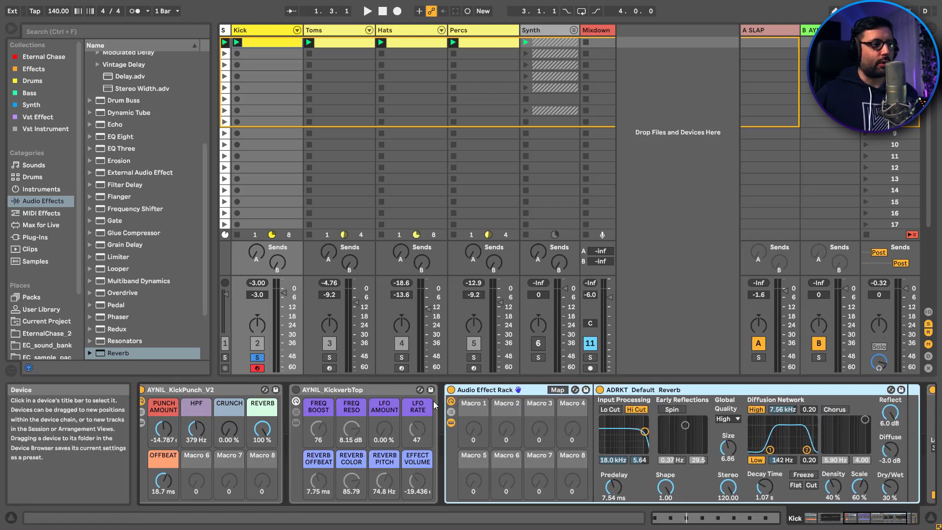
{"action": "left_click", "coordinate": [451, 412]}
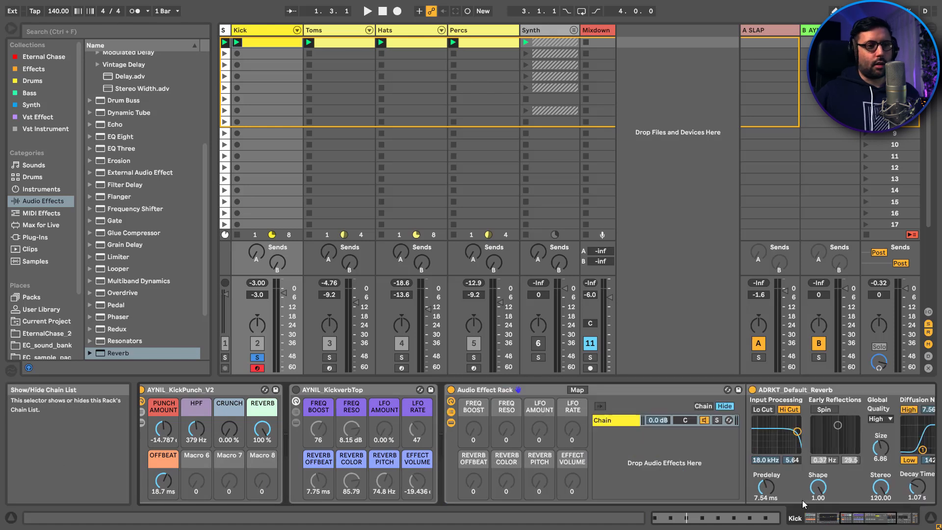
{"action": "left_click_drag", "start_coordinate": [854, 520], "coordinate": [867, 519]}
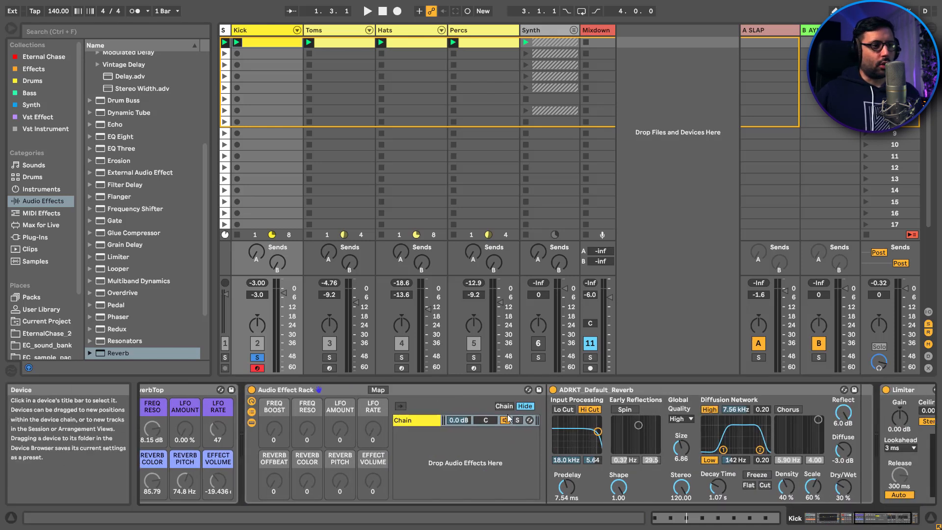
Step: Rename the reverb chain WET#, create a second chain named DRY, and move DRY above it
{"action": "left_click", "coordinate": [413, 425]}
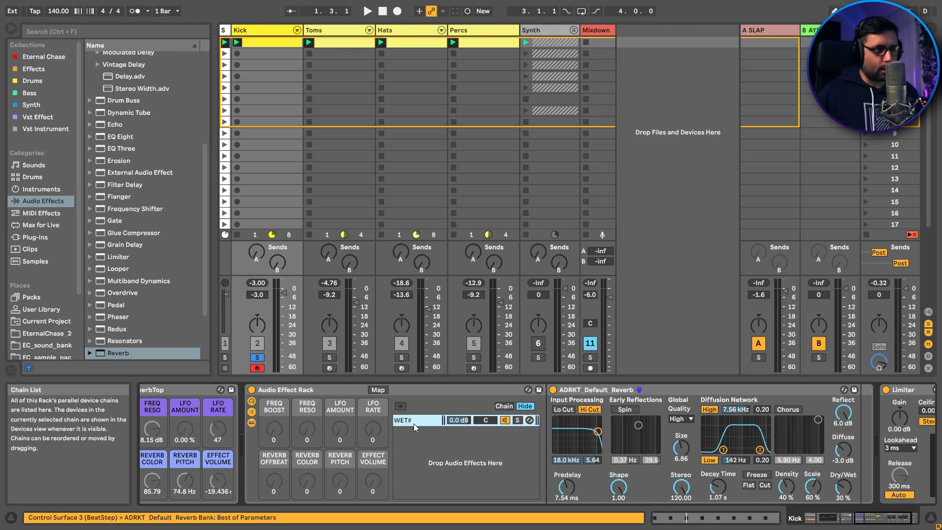
{"action": "right_click", "coordinate": [408, 436]}
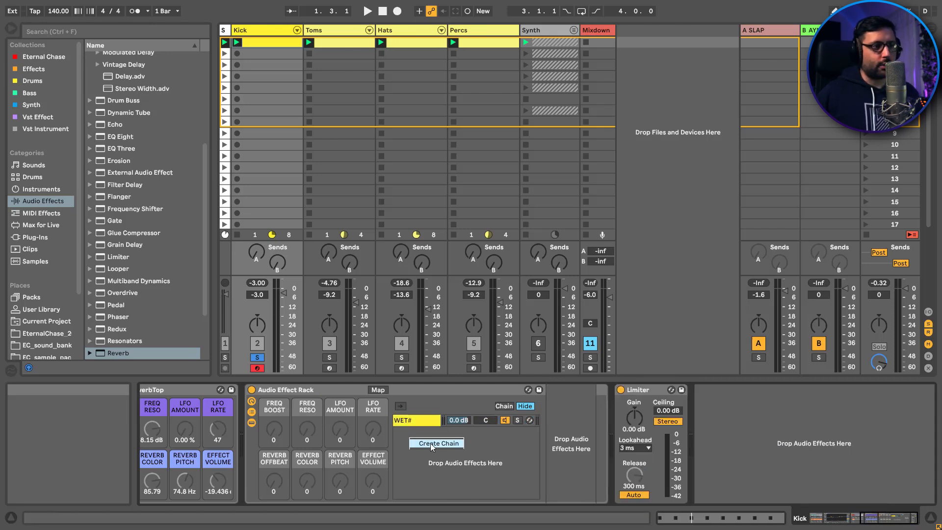
{"action": "left_click", "coordinate": [430, 443]}
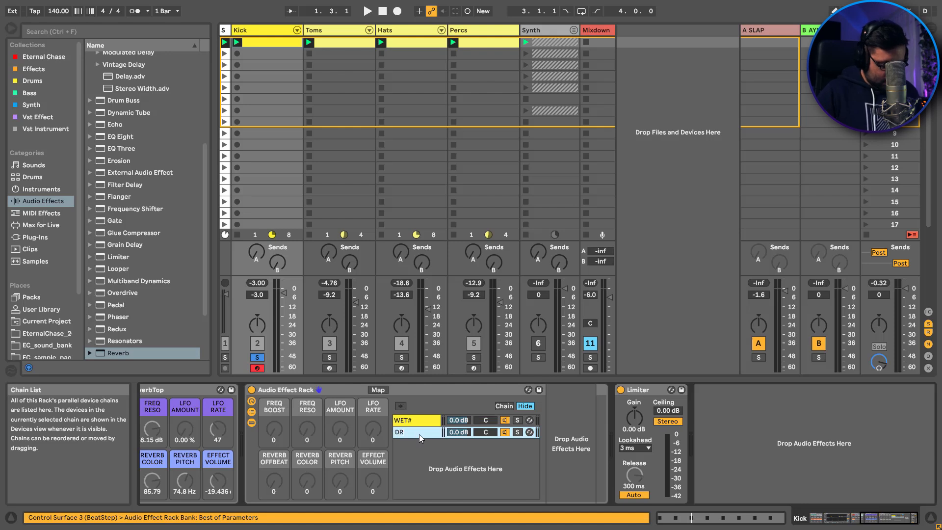
{"action": "left_click_drag", "start_coordinate": [419, 434], "coordinate": [415, 420]}
Step: Map the WET# chain's volume to the EFFECT VOLUME macro and sweep it from -inf to about -0.6 dB during playback
{"action": "left_click", "coordinate": [424, 431]}
{"action": "right_click", "coordinate": [450, 436]}
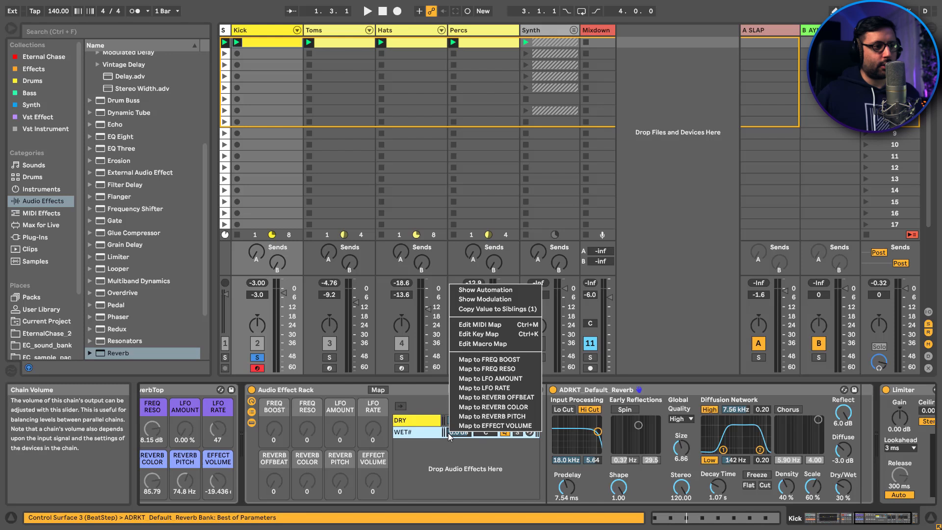
{"action": "left_click", "coordinate": [495, 425]}
{"action": "left_click_drag", "start_coordinate": [373, 483], "coordinate": [372, 505]}
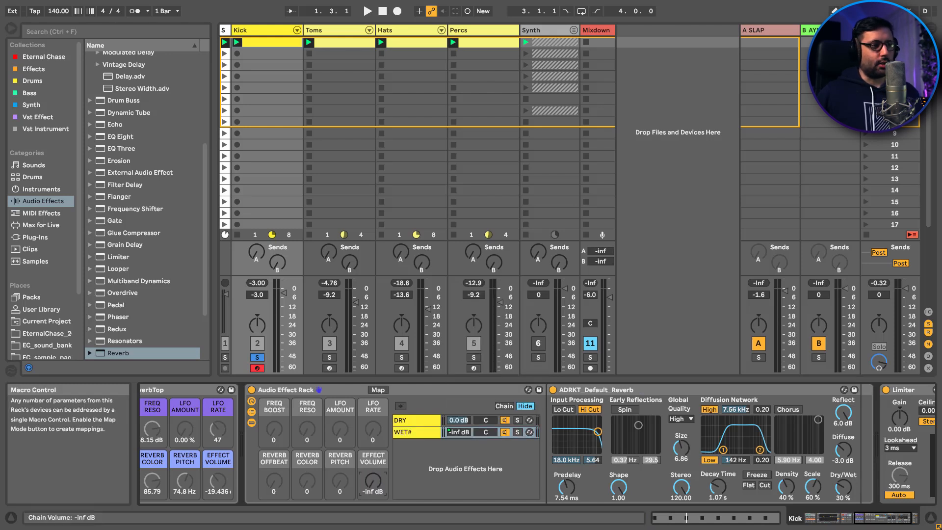
{"action": "key", "text": "space"}
{"action": "left_click_drag", "start_coordinate": [373, 483], "coordinate": [373, 464]}
{"action": "key", "text": "space"}
Step: Solo the WET# chain and lower the EFFECT VOLUME macro to about -5 dB while listening to the loop
{"action": "left_click", "coordinate": [518, 431]}
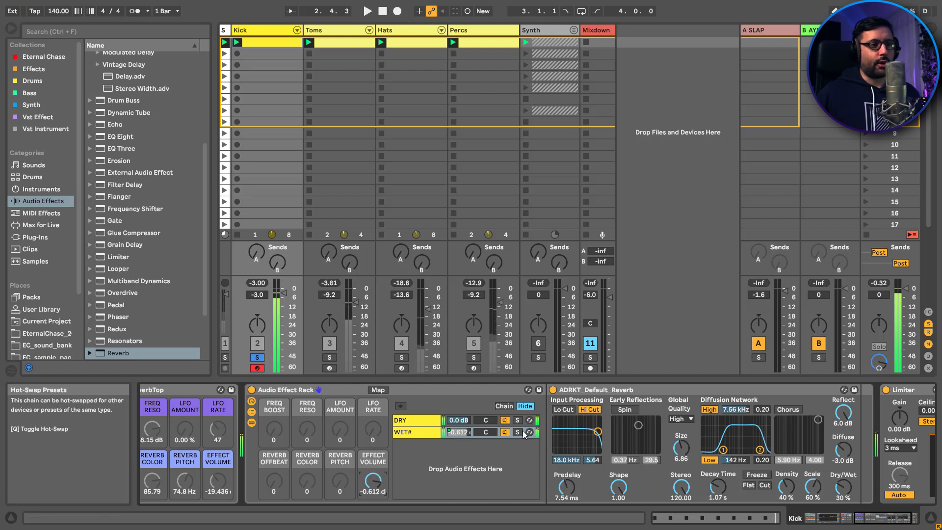
{"action": "key", "text": "space"}
{"action": "left_click_drag", "start_coordinate": [373, 484], "coordinate": [377, 507]}
{"action": "key", "text": "space"}
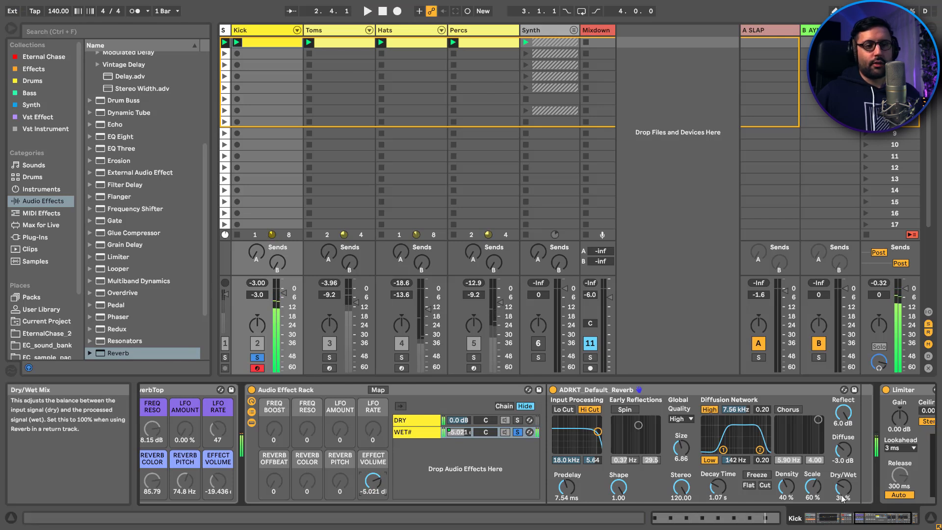
Step: Set the reverb's Dry/Wet to 100 % and raise the diffusion network's low shelf to 152 Hz, 0.65, during playback
{"action": "left_click_drag", "start_coordinate": [842, 498], "coordinate": [842, 471]}
{"action": "key", "text": "space"}
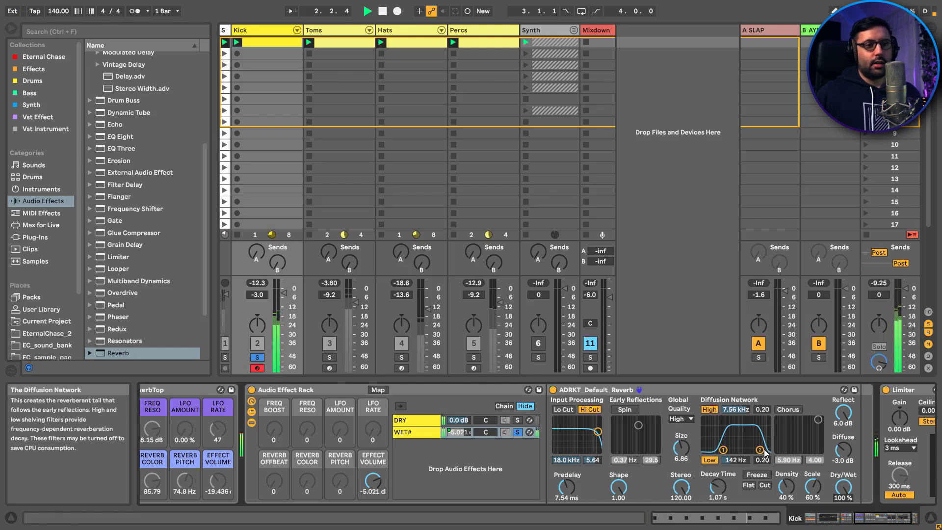
{"action": "left_click_drag", "start_coordinate": [723, 449], "coordinate": [724, 433]}
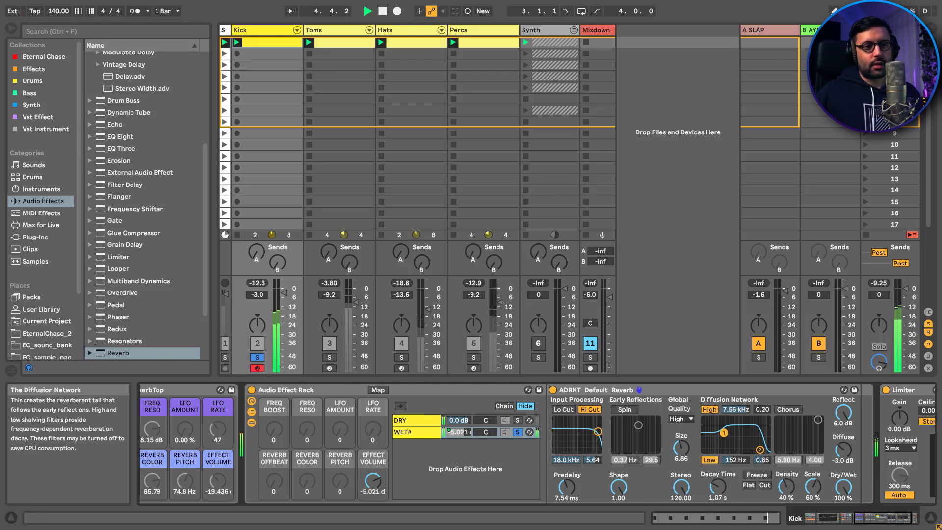
Step: Raise the reverb's Diffuse level to 6.0 dB and its Decay Time to 3.79 s while auditioning
{"action": "left_click_drag", "start_coordinate": [845, 457], "coordinate": [844, 444]}
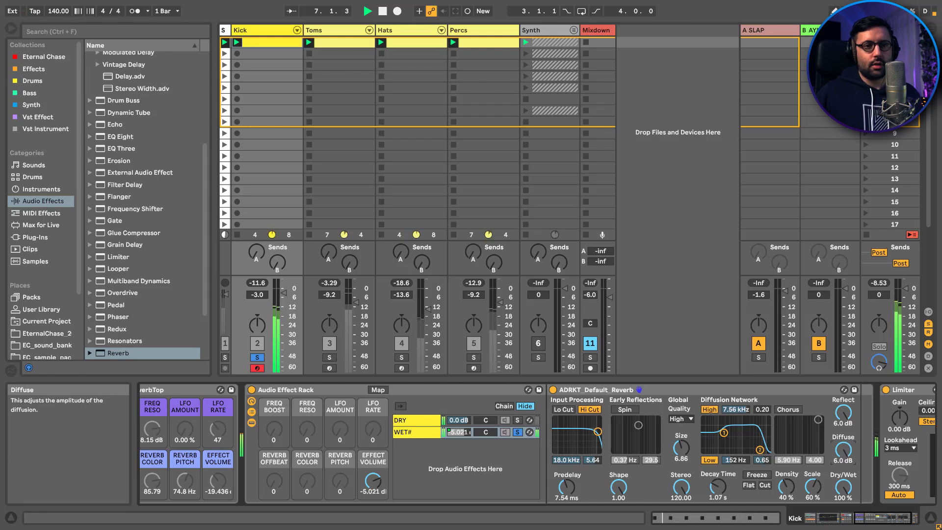
{"action": "key", "text": "space"}
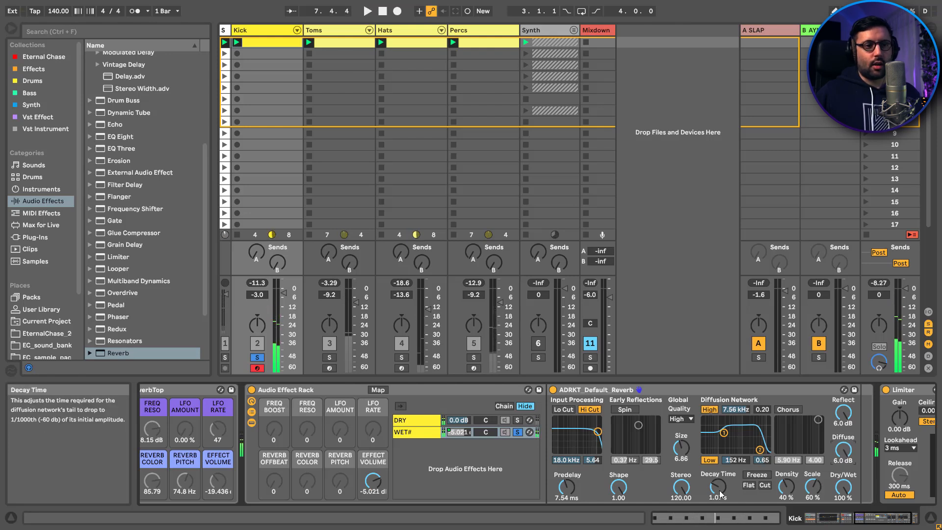
{"action": "key", "text": "space"}
{"action": "left_click_drag", "start_coordinate": [716, 493], "coordinate": [717, 480]}
{"action": "key", "text": "space"}
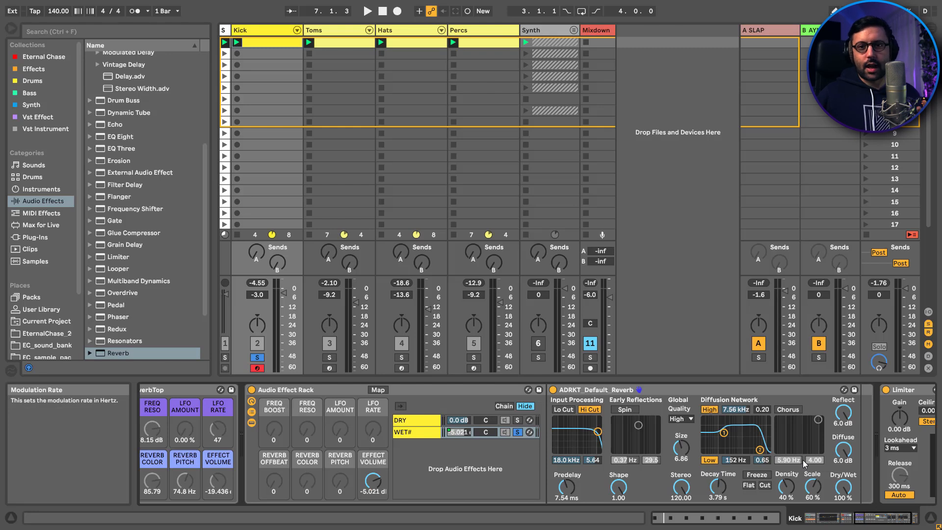
Step: Set the reverb's Density to 77 % and Scale to 100 % during playback
{"action": "key", "text": "space"}
{"action": "left_click", "coordinate": [786, 486]}
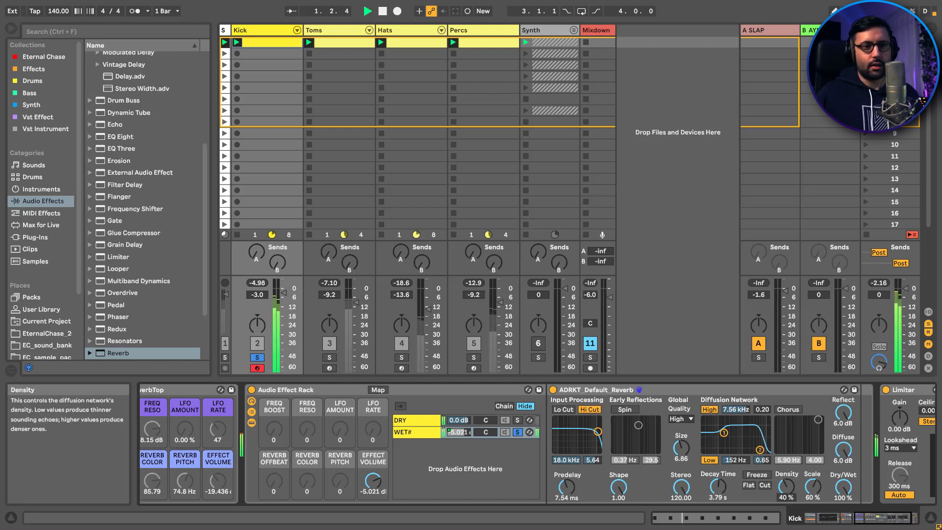
{"action": "left_click_drag", "start_coordinate": [786, 485], "coordinate": [813, 482]}
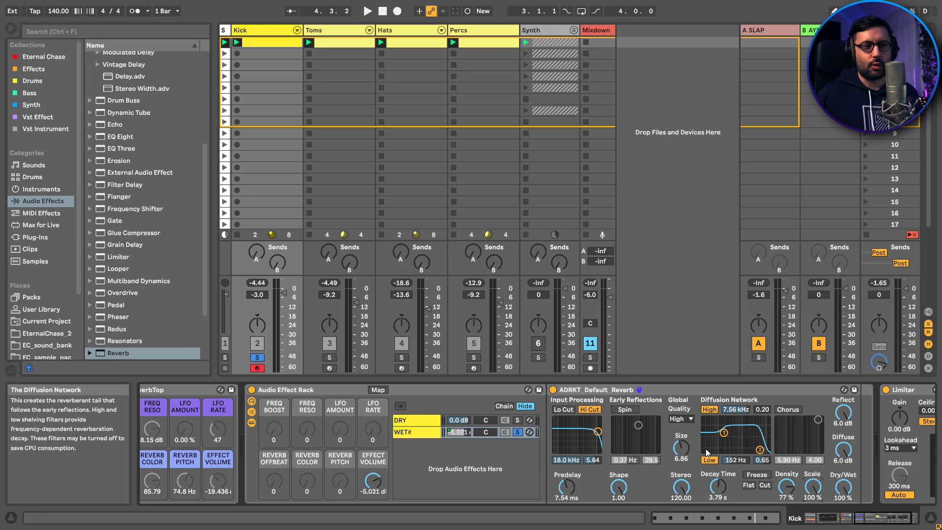
Step: Unsolo the WET# chain and set the EFFECT VOLUME macro to about -13.5 dB while auditioning the dry and wet mix
{"action": "key", "text": "space"}
{"action": "left_click_drag", "start_coordinate": [373, 480], "coordinate": [373, 501]}
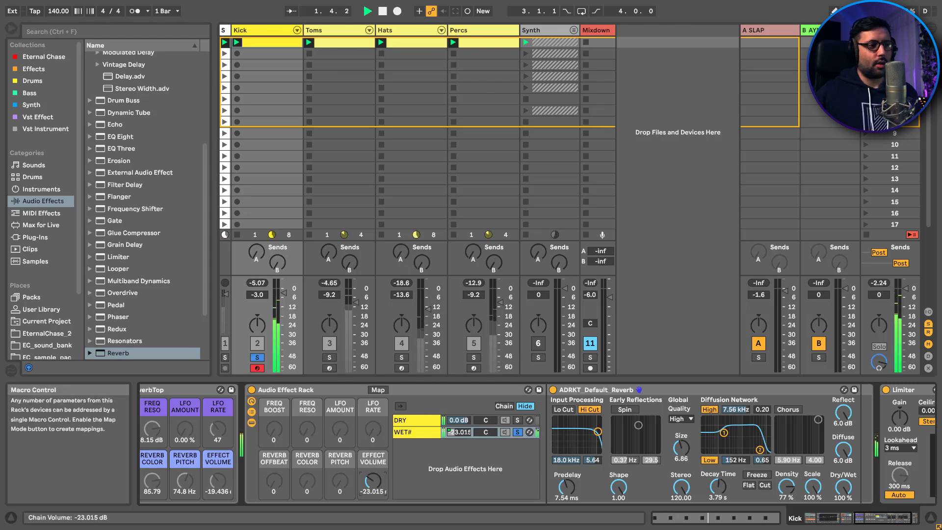
{"action": "left_click", "coordinate": [517, 432]}
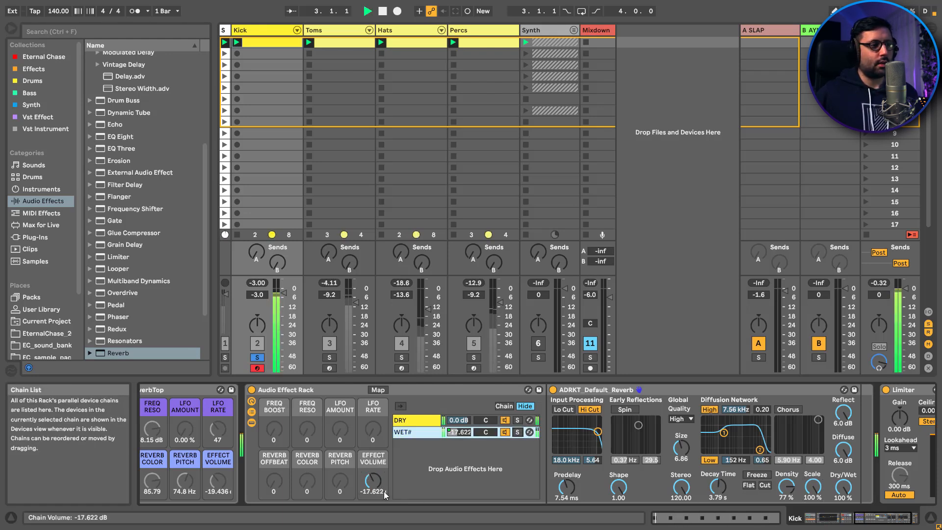
{"action": "left_click_drag", "start_coordinate": [373, 491], "coordinate": [373, 484]}
{"action": "key", "text": "space"}
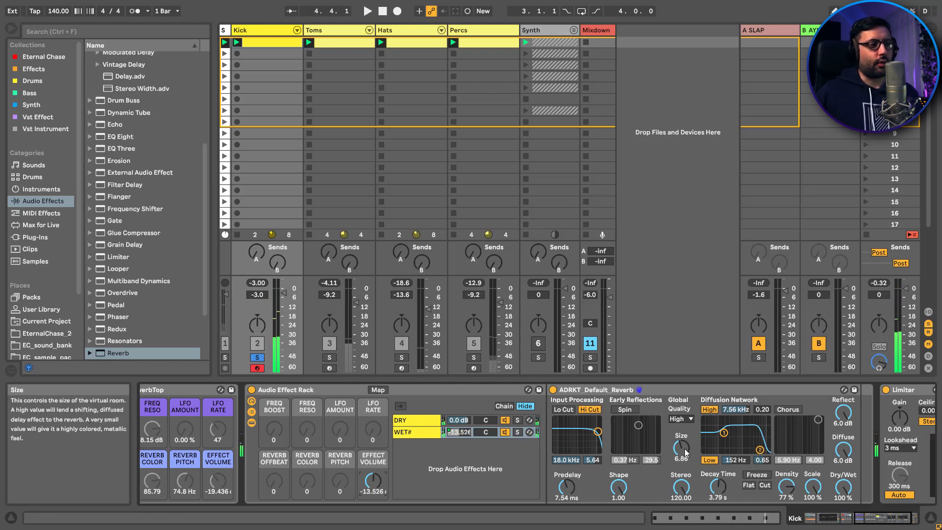
Step: Map the reverb's Predelay to the REVERB OFFBEAT macro
{"action": "right_click", "coordinate": [563, 493]}
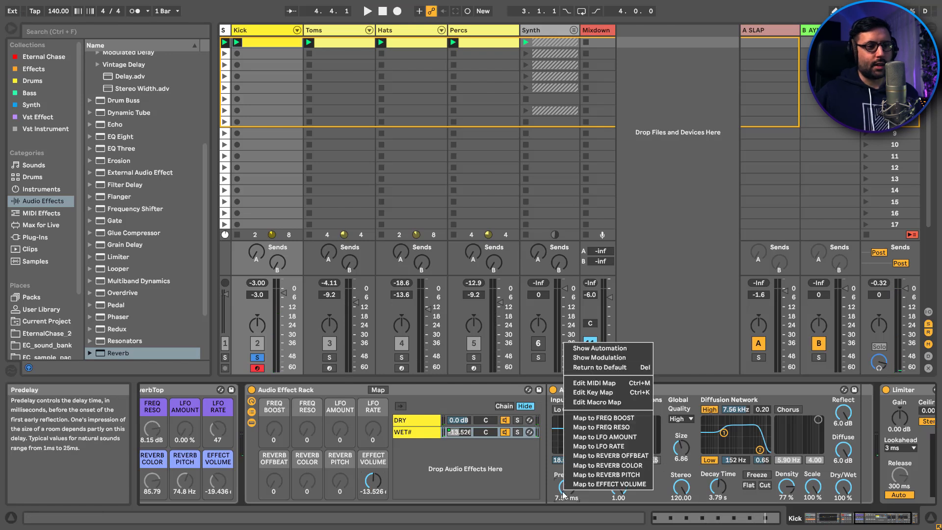
{"action": "left_click", "coordinate": [609, 456]}
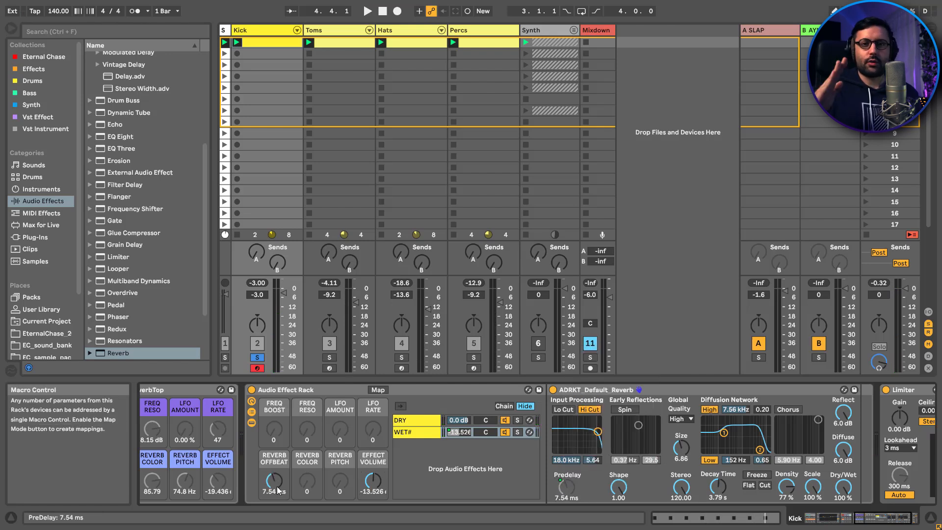
Step: Try a REVERB OFFBEAT predelay of 169 ms with EFFECT VOLUME at about -11.3 dB during playback
{"action": "key", "text": "space"}
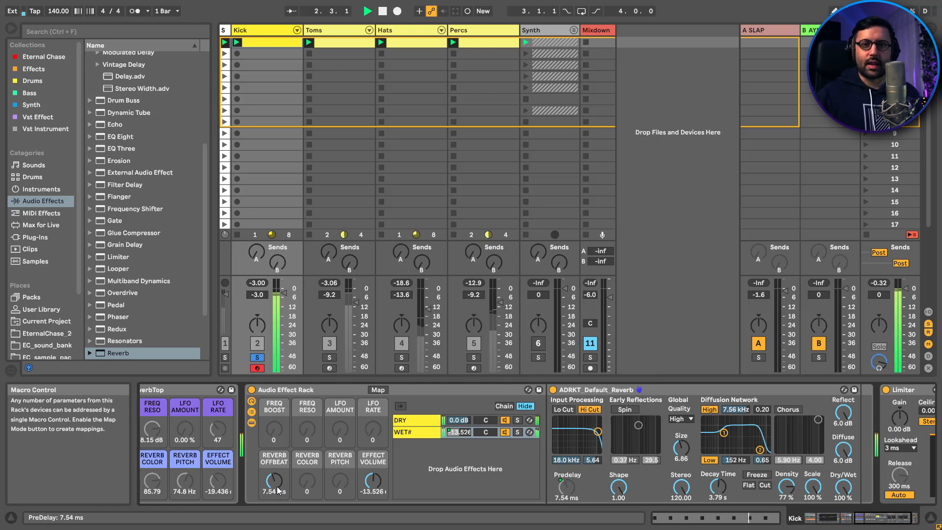
{"action": "left_click_drag", "start_coordinate": [276, 486], "coordinate": [277, 452]}
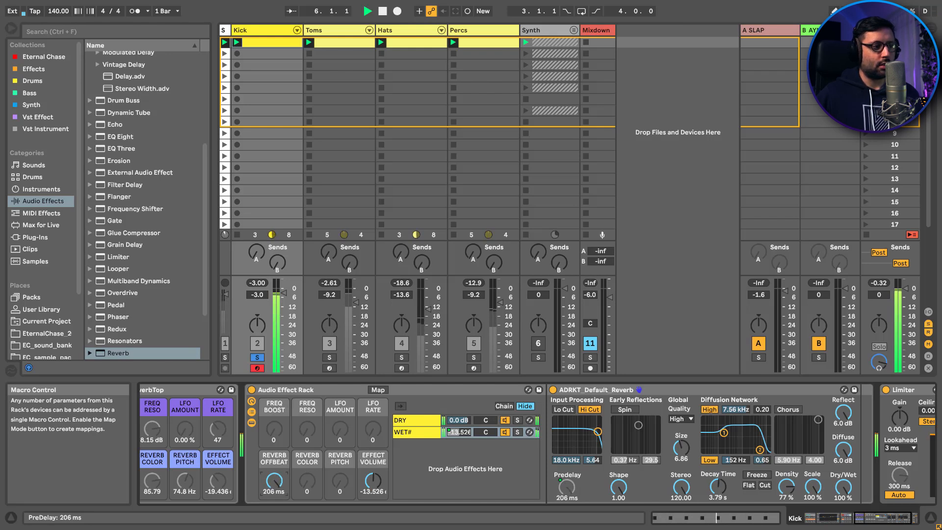
{"action": "left_click_drag", "start_coordinate": [274, 480], "coordinate": [274, 492]}
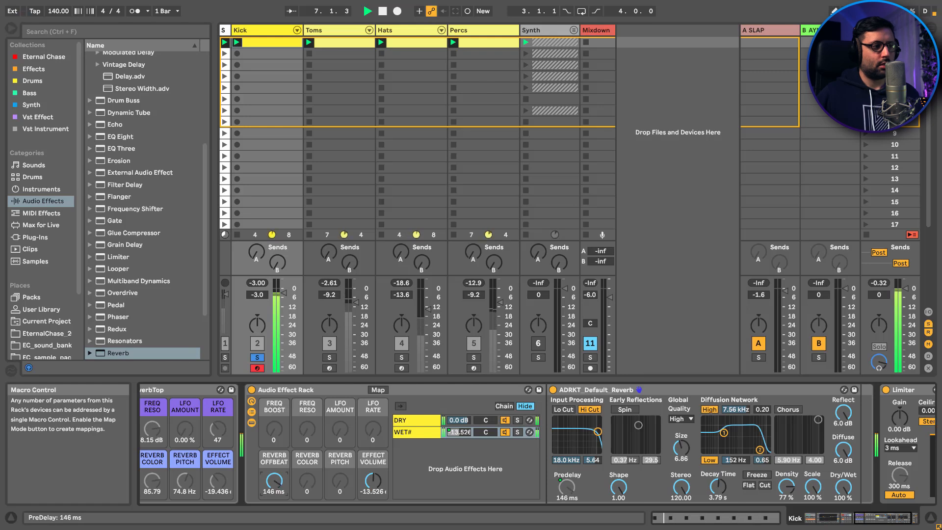
{"action": "left_click_drag", "start_coordinate": [373, 481], "coordinate": [373, 477]}
{"action": "left_click_drag", "start_coordinate": [274, 480], "coordinate": [274, 482]}
{"action": "key", "text": "space"}
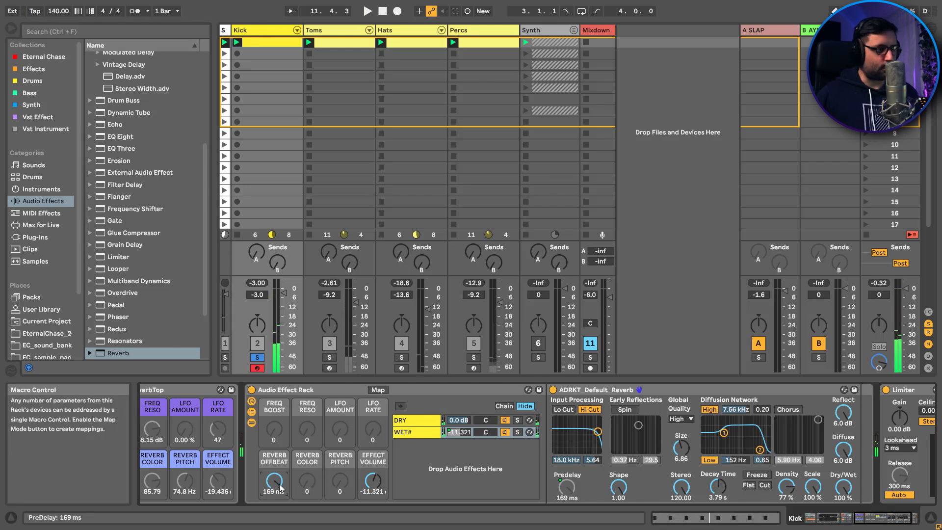
Step: Map the reverb's Size to the REVERB COLOR macro and raise the macro to 85.79 during playback
{"action": "right_click", "coordinate": [684, 448]}
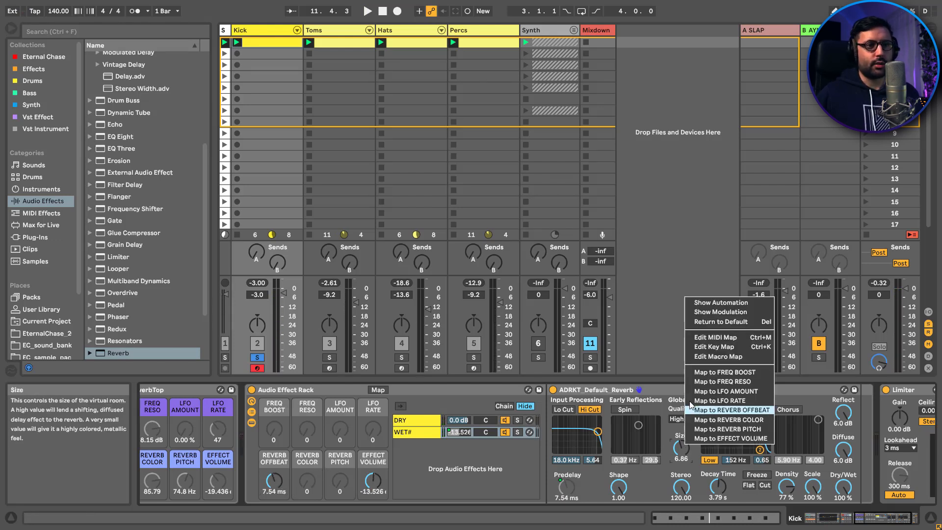
{"action": "left_click", "coordinate": [711, 420]}
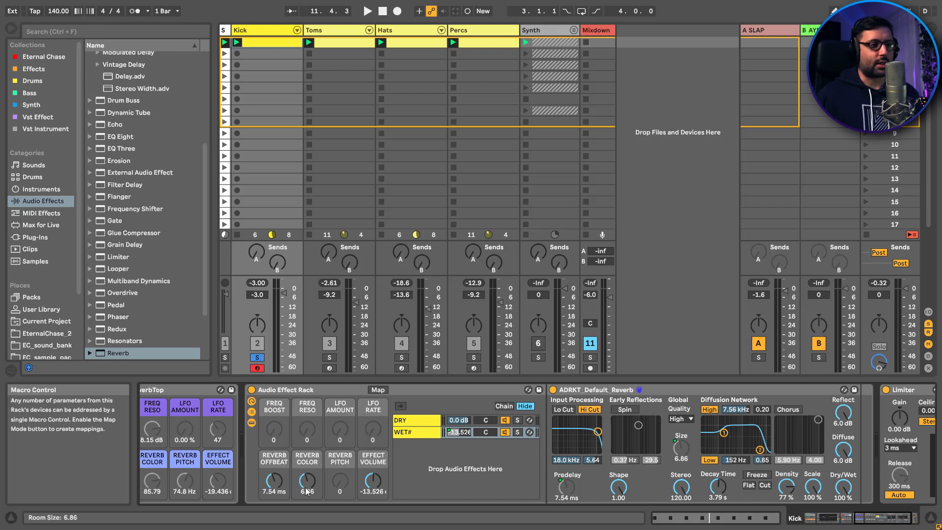
{"action": "key", "text": "space"}
{"action": "left_click_drag", "start_coordinate": [305, 488], "coordinate": [305, 456]}
{"action": "key", "text": "space"}
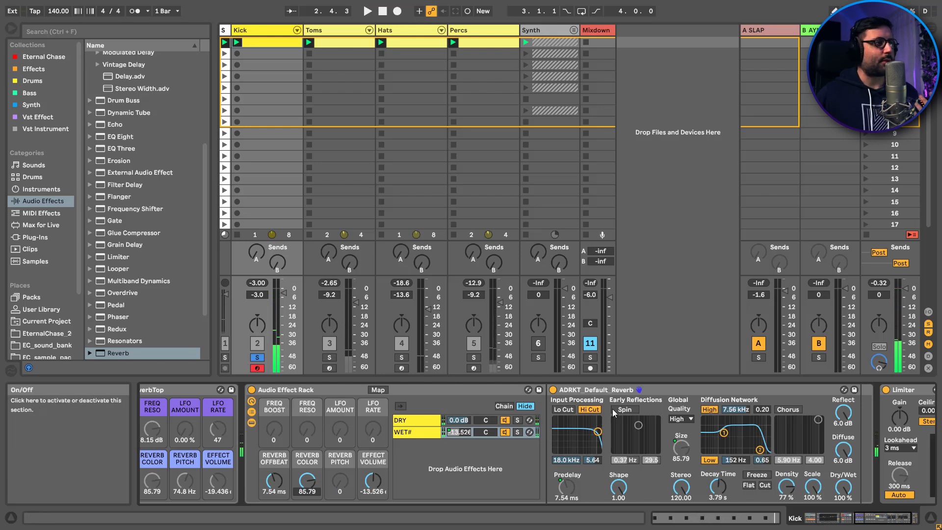
Step: Add a Frequency Shifter after the reverb in the WET# chain and map its coarse Frequency to the REVERB PITCH macro
{"action": "left_click", "coordinate": [148, 211]}
{"action": "key", "text": "Return"}
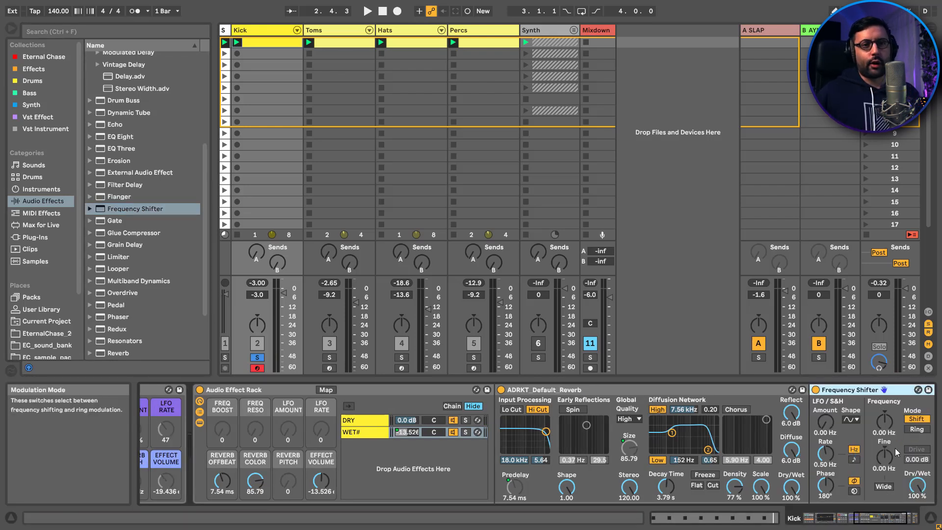
{"action": "right_click", "coordinate": [884, 427]}
{"action": "left_click", "coordinate": [869, 415]}
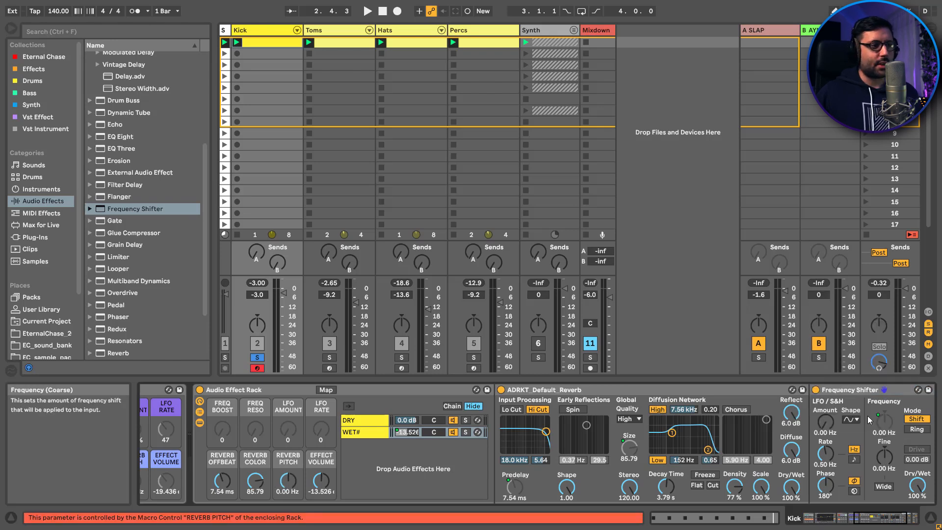
Step: Solo the WET# chain and try the REVERB PITCH macro at 78.7 Hz during playback
{"action": "left_click", "coordinate": [466, 432]}
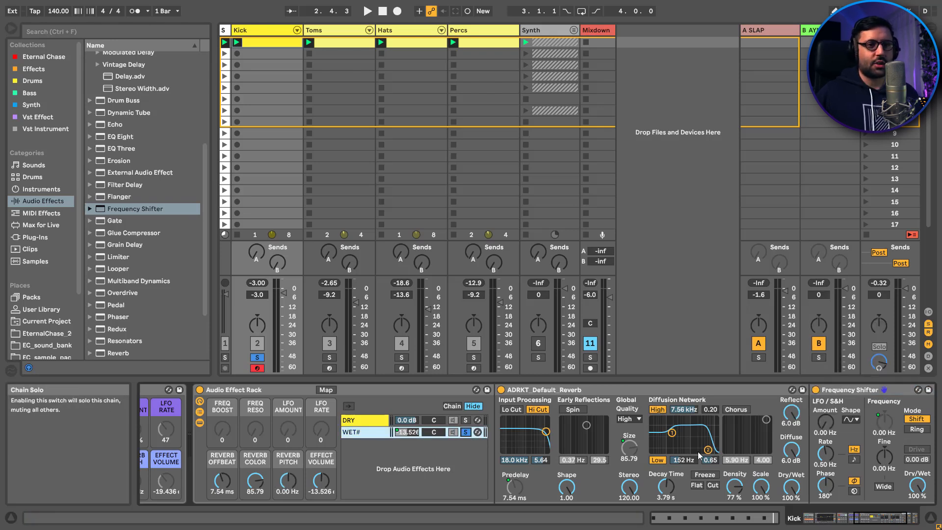
{"action": "key", "text": "space"}
{"action": "mouse_move", "coordinate": [288, 481]}
{"action": "left_mouse_down"}
{"action": "mouse_move", "coordinate": [288, 496]}
{"action": "mouse_move", "coordinate": [288, 481]}
{"action": "left_mouse_up"}
{"action": "key", "text": "space"}
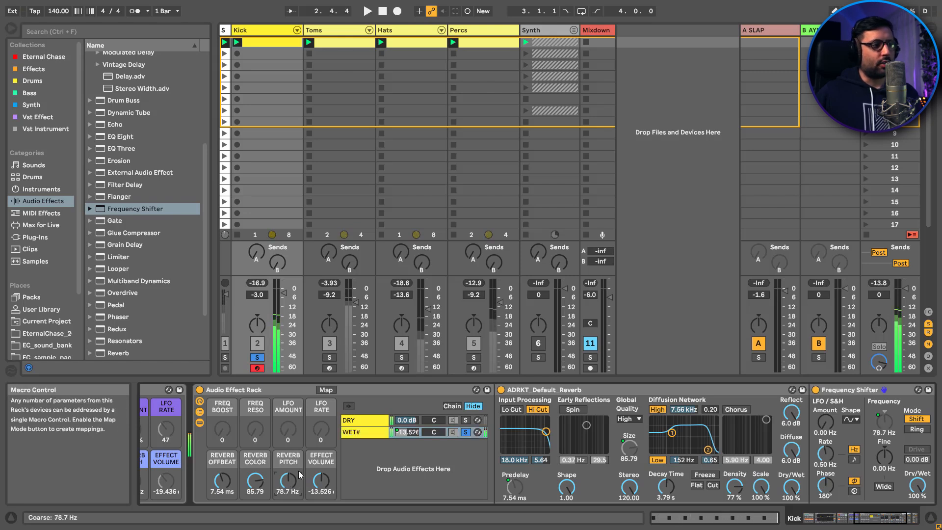
Step: Limit the REVERB PITCH macro mapping to a range of -500 Hz to 500 Hz
{"action": "left_click", "coordinate": [328, 390]}
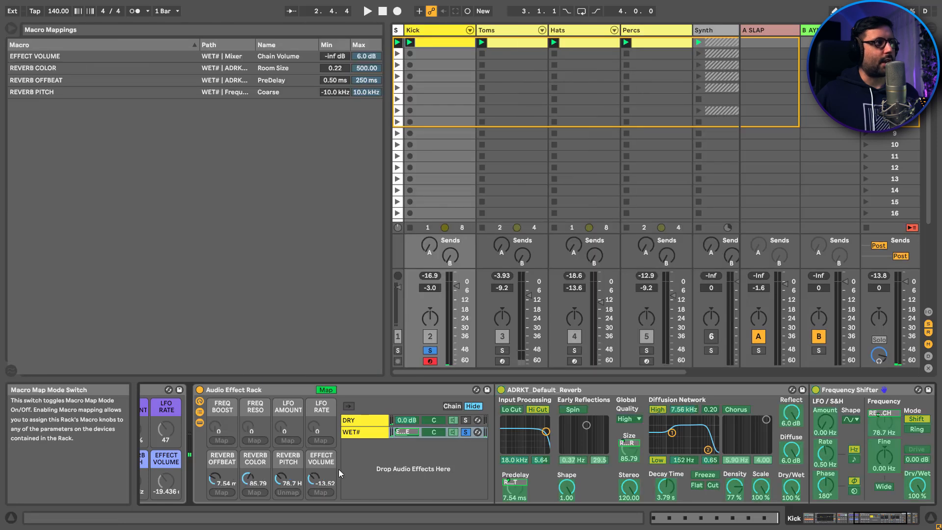
{"action": "left_click", "coordinate": [337, 93]}
{"action": "type", "text": "-500"}
{"action": "key", "text": "Return"}
{"action": "left_click", "coordinate": [364, 92]}
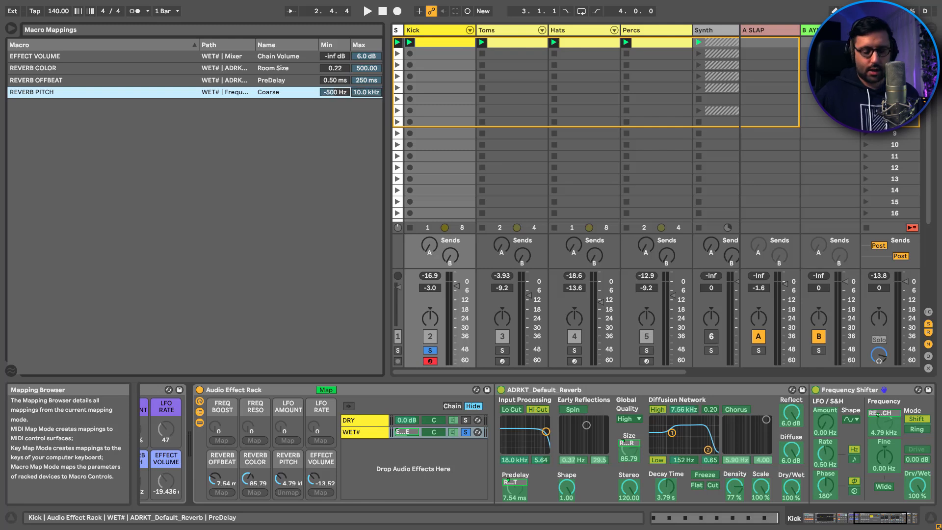
{"action": "type", "text": "500"}
{"action": "key", "text": "Return"}
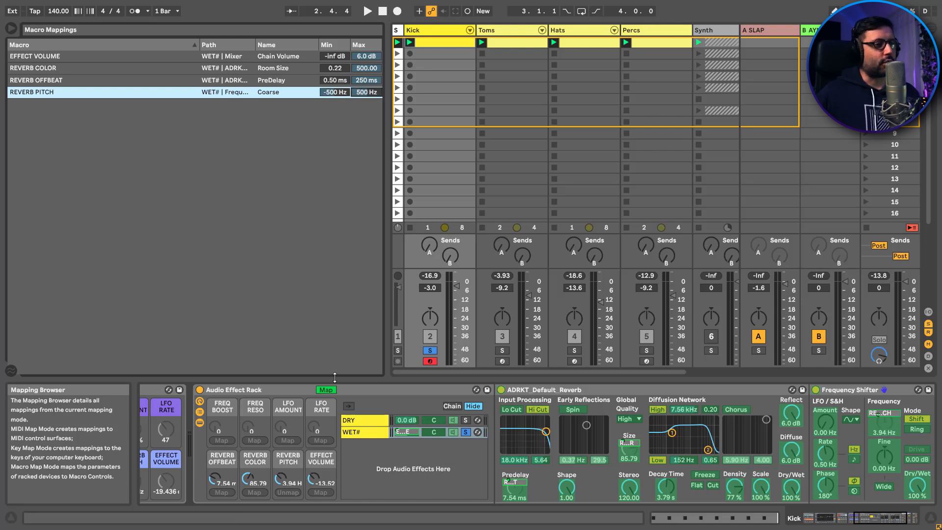
{"action": "left_click", "coordinate": [325, 390]}
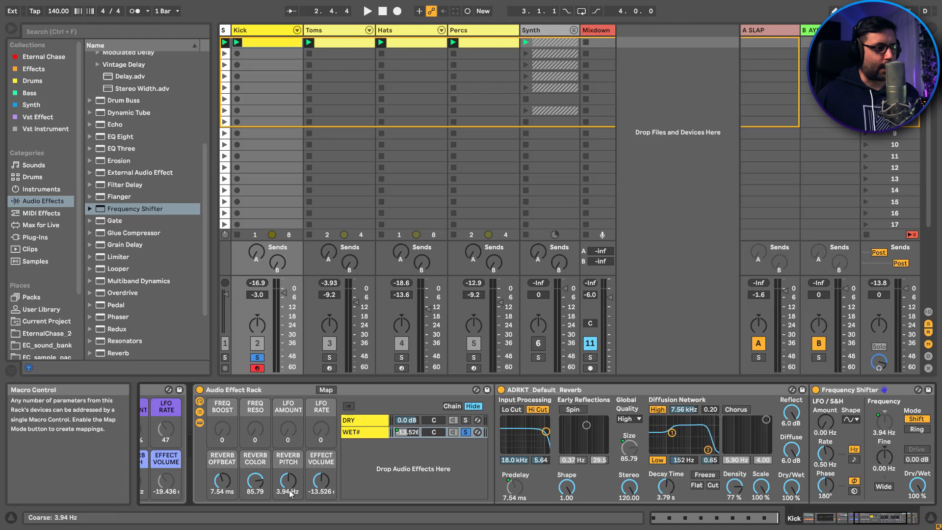
Step: Set REVERB PITCH to 90.6 Hz during playback, then unsolo WET# and compare the sound with the Frequency Shifter off and on
{"action": "key", "text": "space"}
{"action": "left_click_drag", "start_coordinate": [288, 481], "coordinate": [288, 466]}
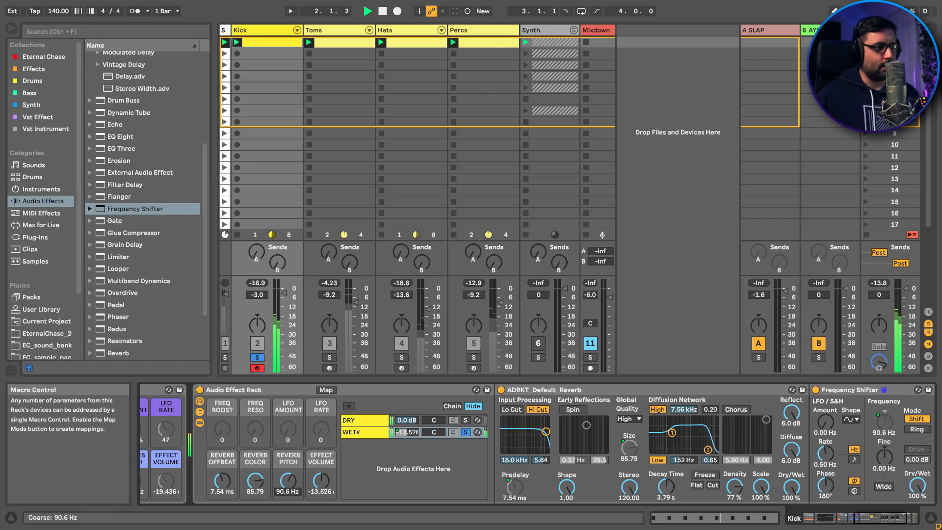
{"action": "left_click", "coordinate": [816, 390]}
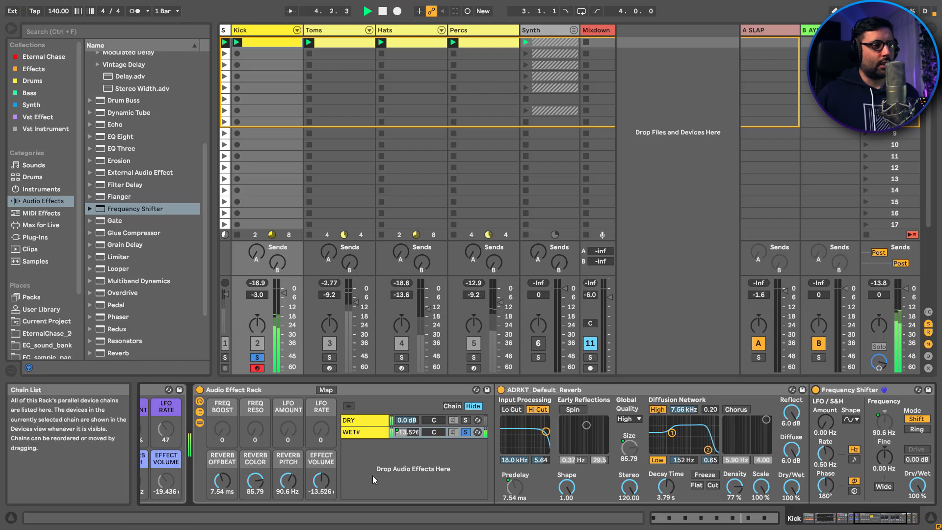
{"action": "left_click", "coordinate": [466, 433]}
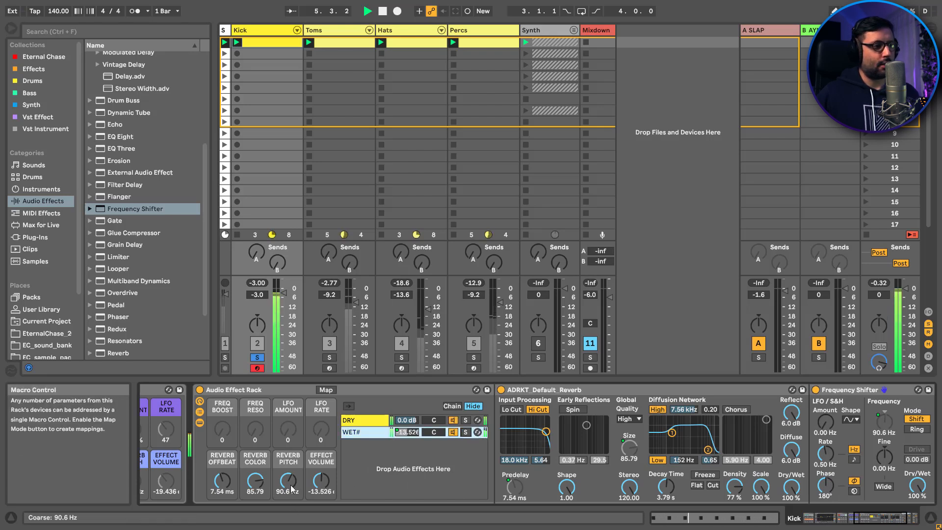
{"action": "left_click", "coordinate": [815, 390]}
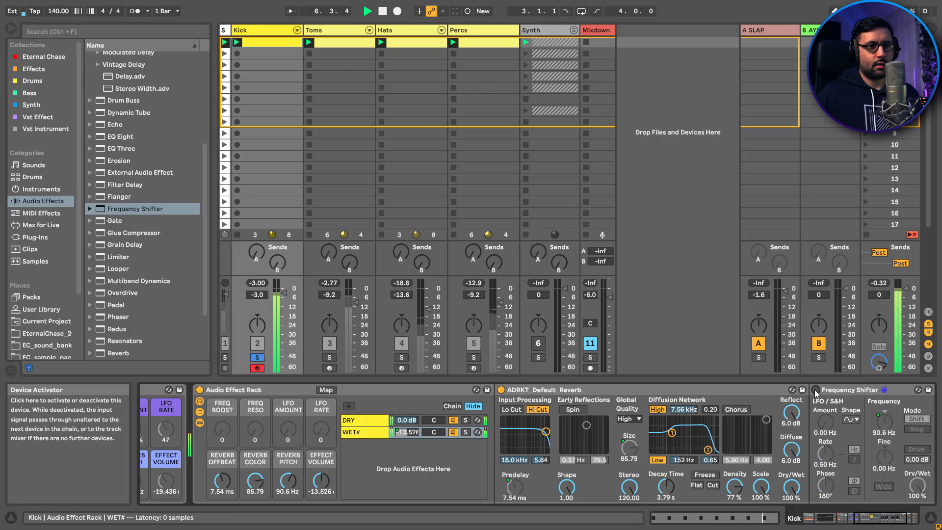
{"action": "left_click", "coordinate": [816, 390]}
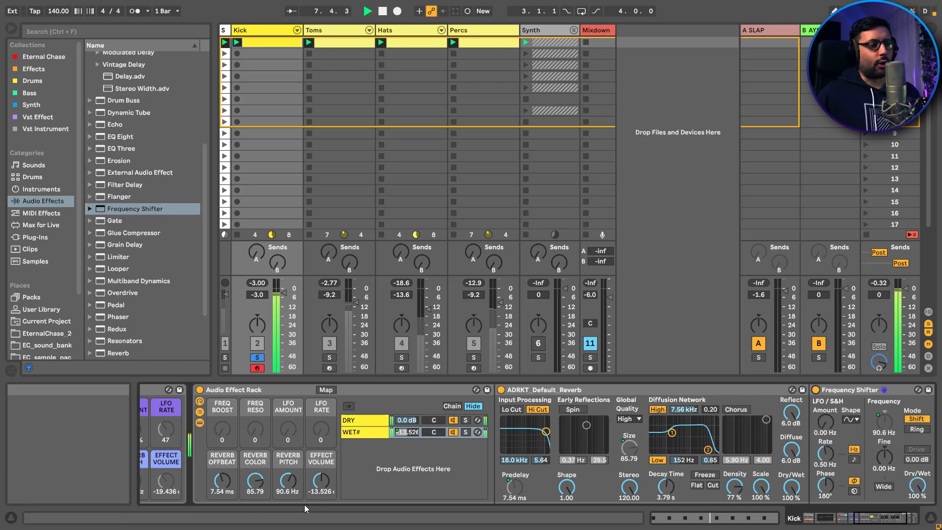
Step: Try REVERB PITCH at -35.4 Hz during playback, then undo the macro change
{"action": "left_click_drag", "start_coordinate": [284, 484], "coordinate": [284, 501]}
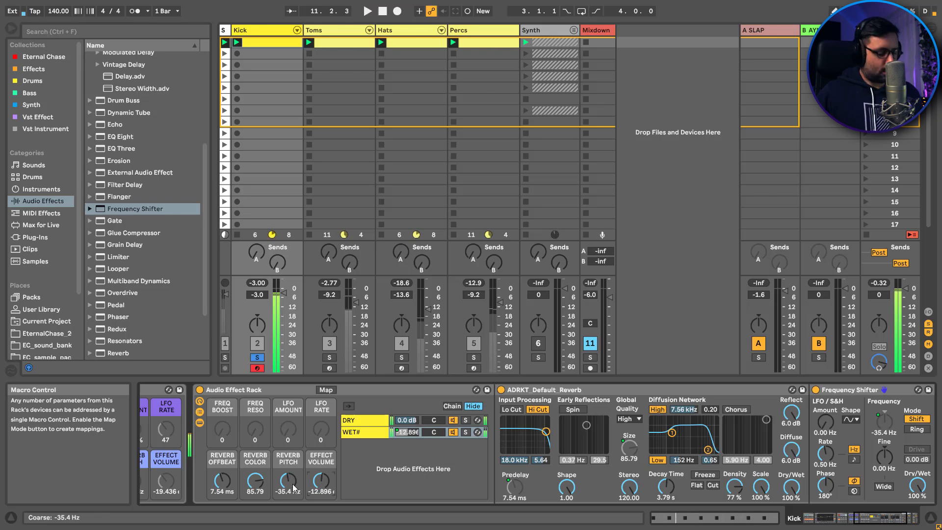
{"action": "key", "text": "ctrl+z"}
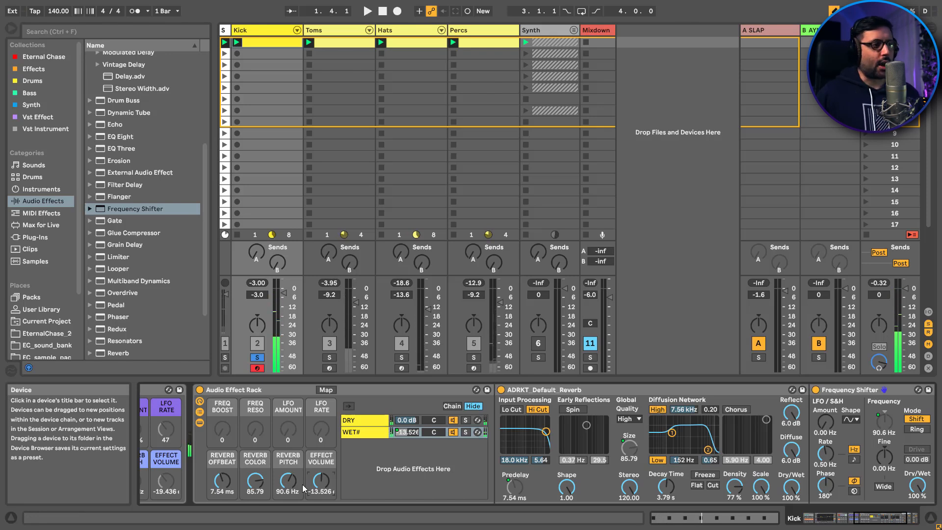
Step: Fold the reverb device and add an EQ Eight after the Frequency Shifter in the WET# chain
{"action": "double_click", "coordinate": [624, 390]}
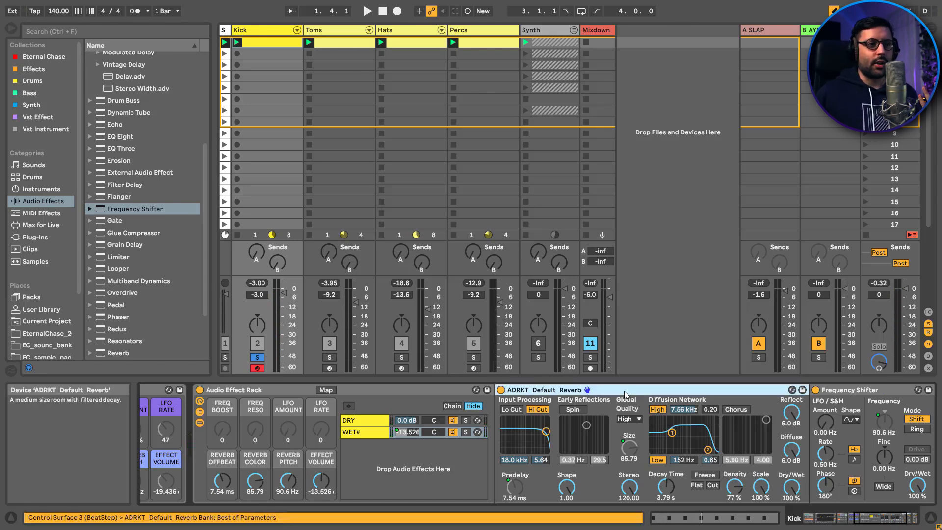
{"action": "left_click", "coordinate": [566, 391]}
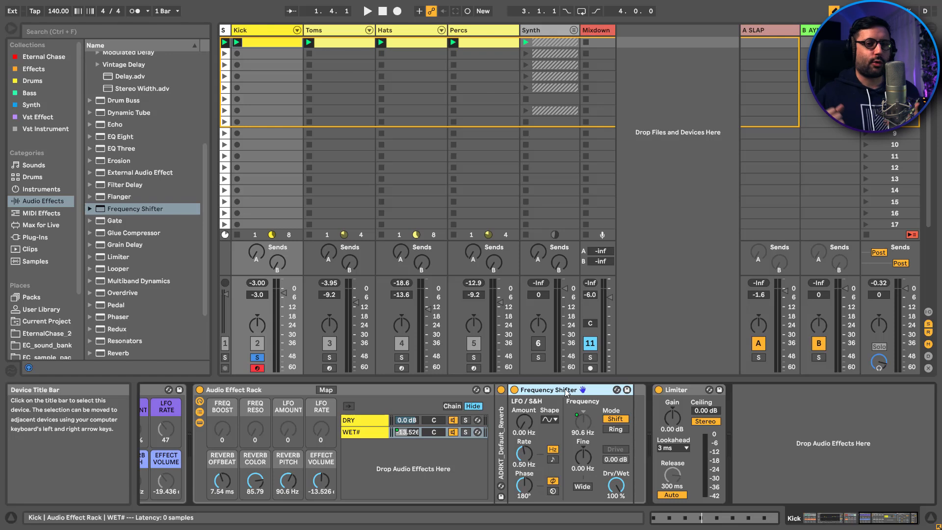
{"action": "left_click_drag", "start_coordinate": [120, 136], "coordinate": [631, 446]}
Step: Search the Max for Live devices for LFO and add the LFO audio effect after the EQ Eight
{"action": "key", "text": "ctrl+f"}
{"action": "type", "text": "LFO"}
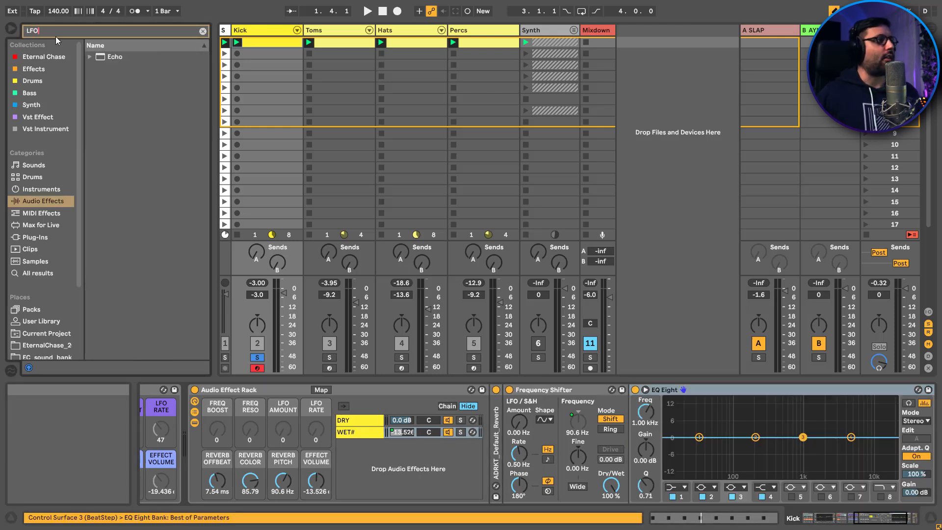
{"action": "left_click", "coordinate": [41, 226]}
{"action": "left_click_drag", "start_coordinate": [126, 87], "coordinate": [935, 459]}
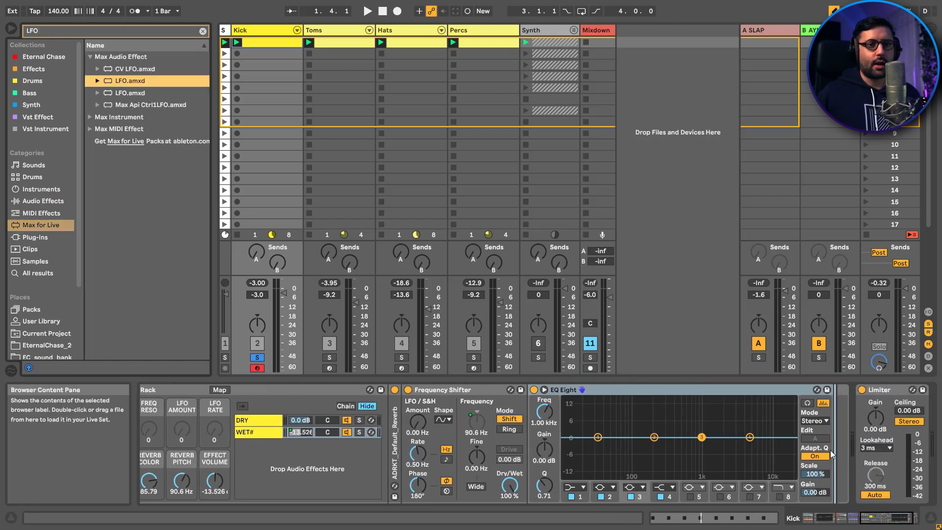
{"action": "left_click_drag", "start_coordinate": [830, 449], "coordinate": [830, 450]}
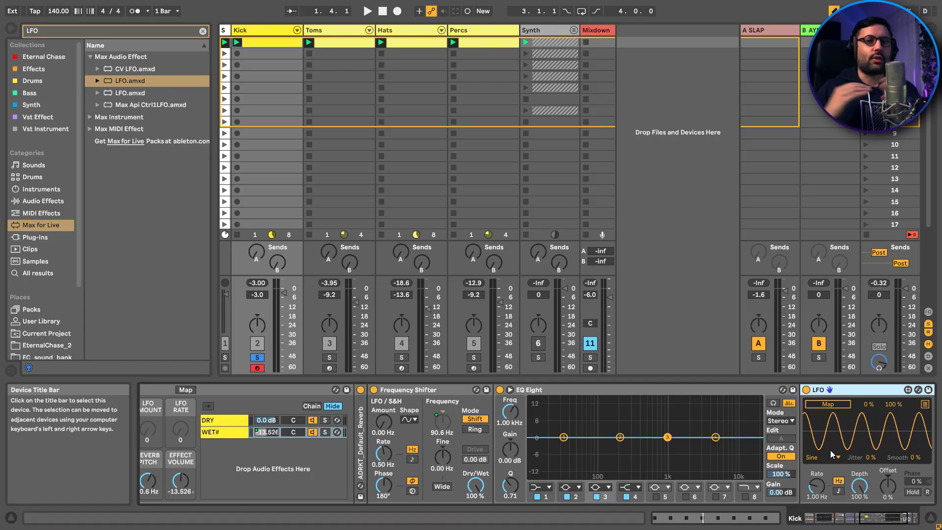
Step: Fold the Frequency Shifter and switch off EQ Eight bands 1, 2 and 4, leaving only band 3 active
{"action": "double_click", "coordinate": [431, 390]}
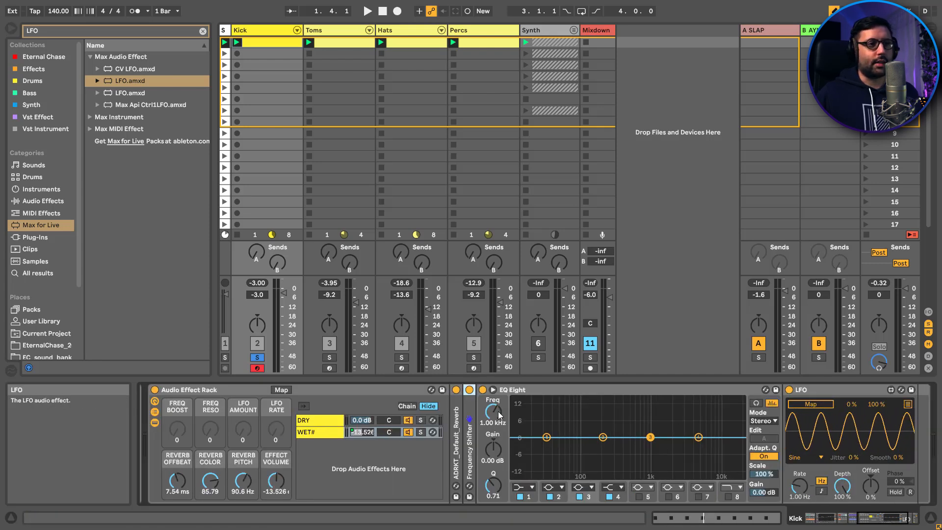
{"action": "left_click", "coordinate": [519, 497]}
{"action": "left_click", "coordinate": [550, 496]}
{"action": "left_click", "coordinate": [609, 496]}
Step: Map the Gain of EQ Eight band 3 to the FREQ RESO macro and boost the band by 6.97 dB at 4.09 kHz
{"action": "right_click", "coordinate": [494, 451]}
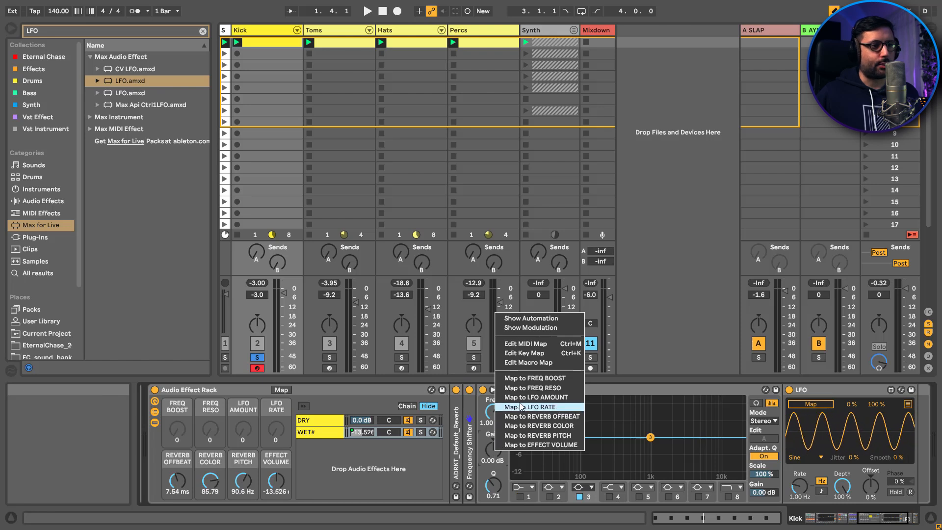
{"action": "left_click", "coordinate": [524, 387]}
{"action": "left_click_drag", "start_coordinate": [212, 431], "coordinate": [212, 409]}
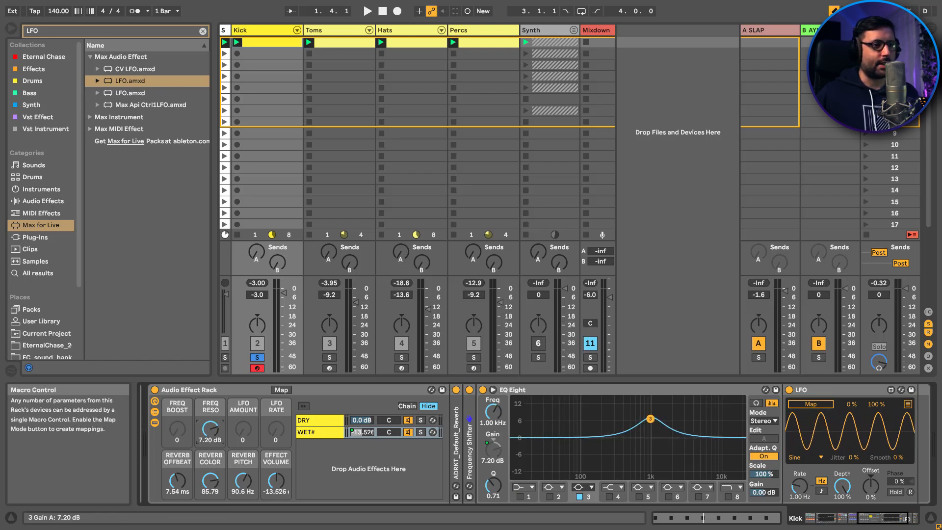
{"action": "left_click_drag", "start_coordinate": [651, 418], "coordinate": [693, 419]}
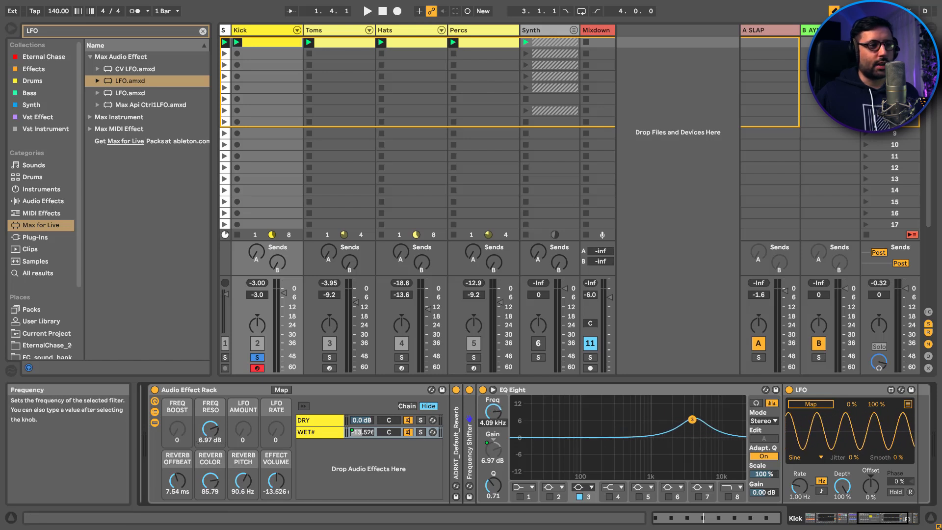
Step: Solo the WET# chain and sweep the EQ Eight band 3 frequency during playback, ending at 1.80 kHz
{"action": "key", "text": "space"}
{"action": "left_click", "coordinate": [421, 432]}
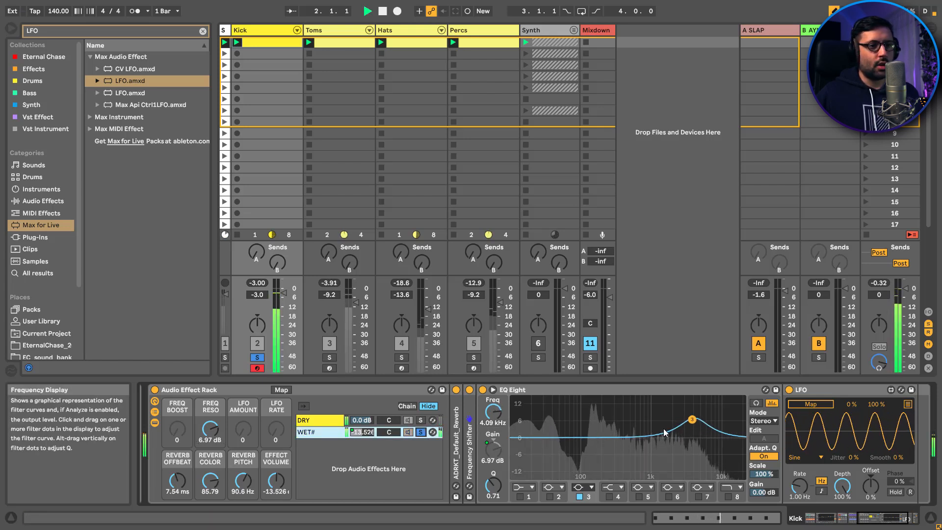
{"action": "mouse_move", "coordinate": [493, 412]}
{"action": "left_mouse_down"}
{"action": "mouse_move", "coordinate": [493, 443]}
{"action": "mouse_move", "coordinate": [493, 414]}
{"action": "left_mouse_up"}
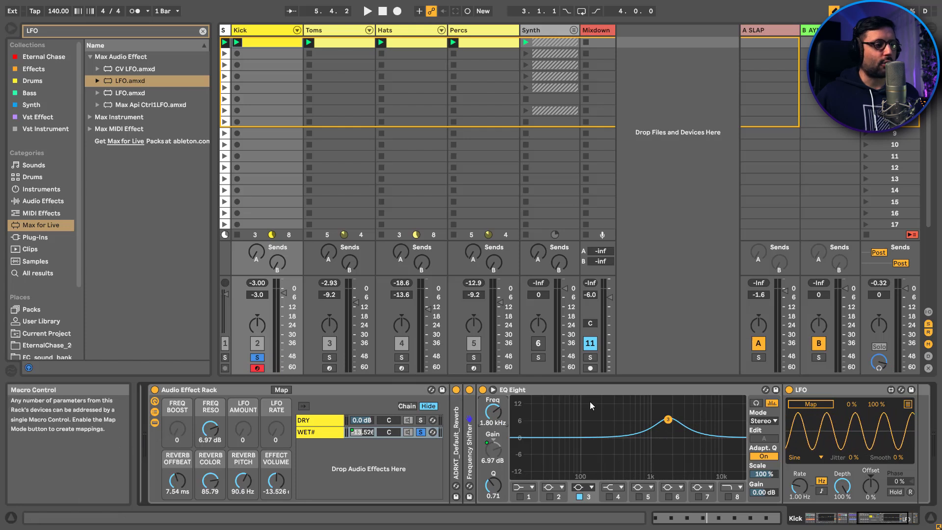
Step: Assign the LFO to the EQ Eight band 3 frequency with a minimum of 40% and a maximum of 80%
{"action": "left_click", "coordinate": [494, 412]}
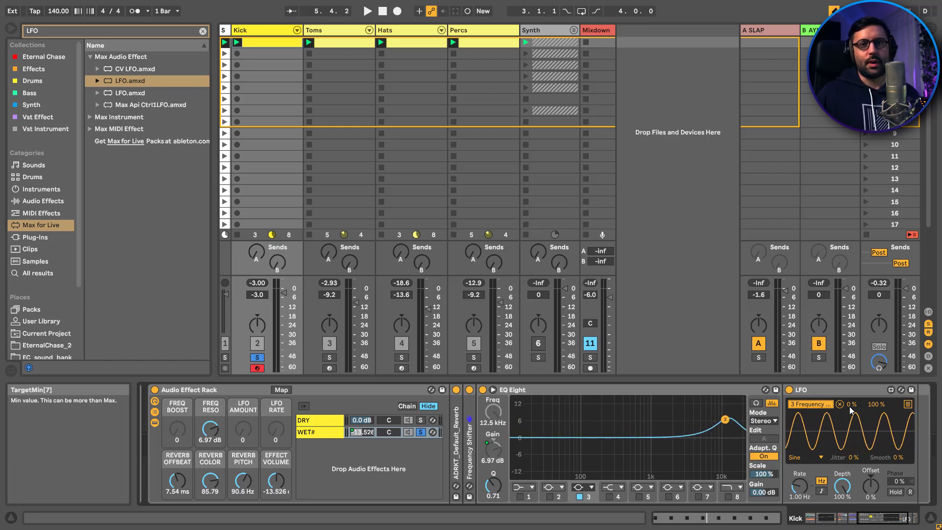
{"action": "type", "text": "40"}
{"action": "key", "text": "Return"}
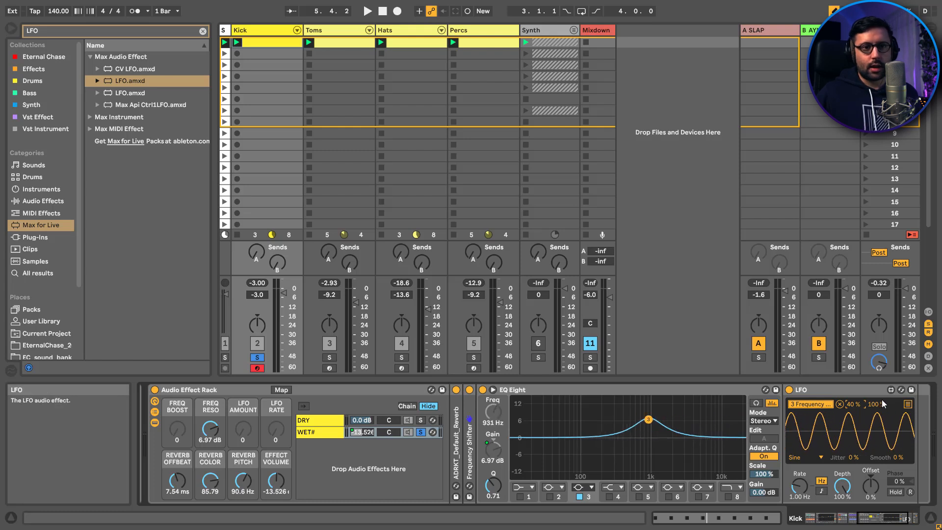
{"action": "type", "text": "80"}
{"action": "key", "text": "Return"}
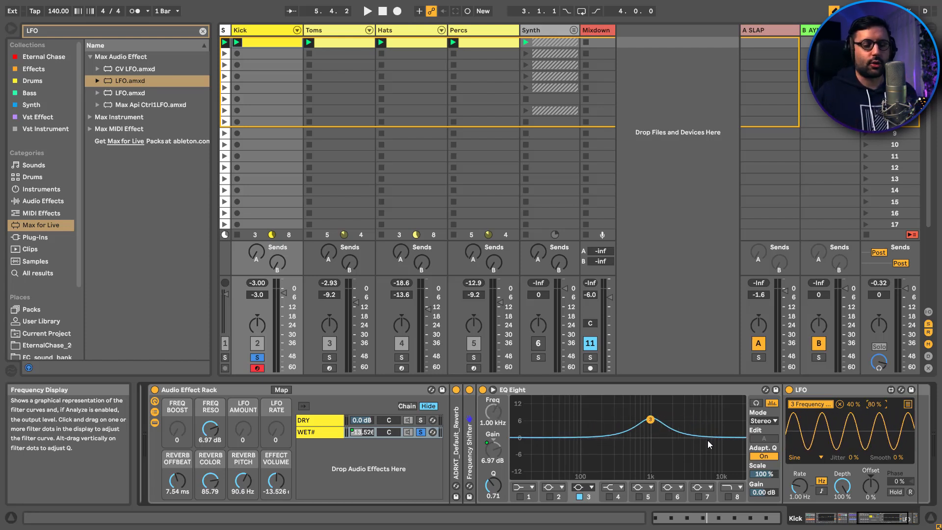
Step: Switch the LFO rate to tempo-synced note values and map it to the LFO RATE macro
{"action": "left_click", "coordinate": [822, 493]}
{"action": "right_click", "coordinate": [797, 490]}
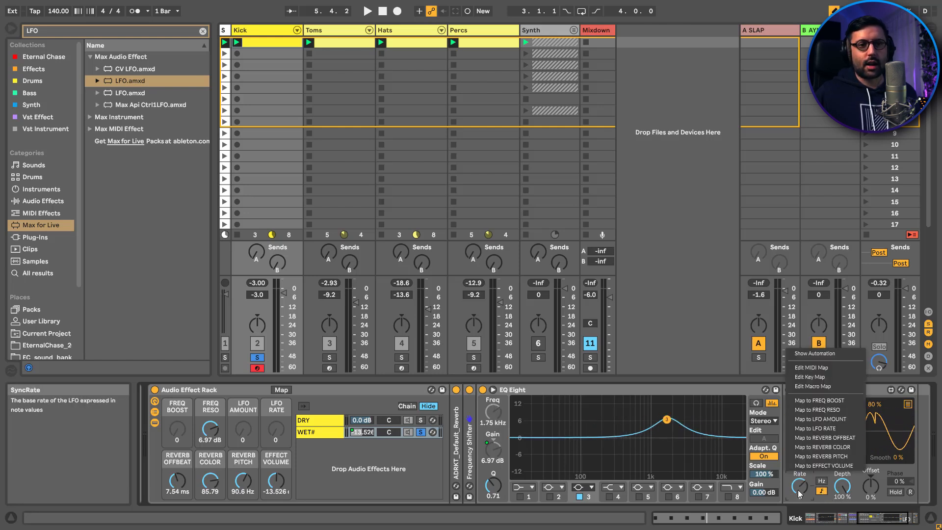
{"action": "left_click", "coordinate": [825, 428]}
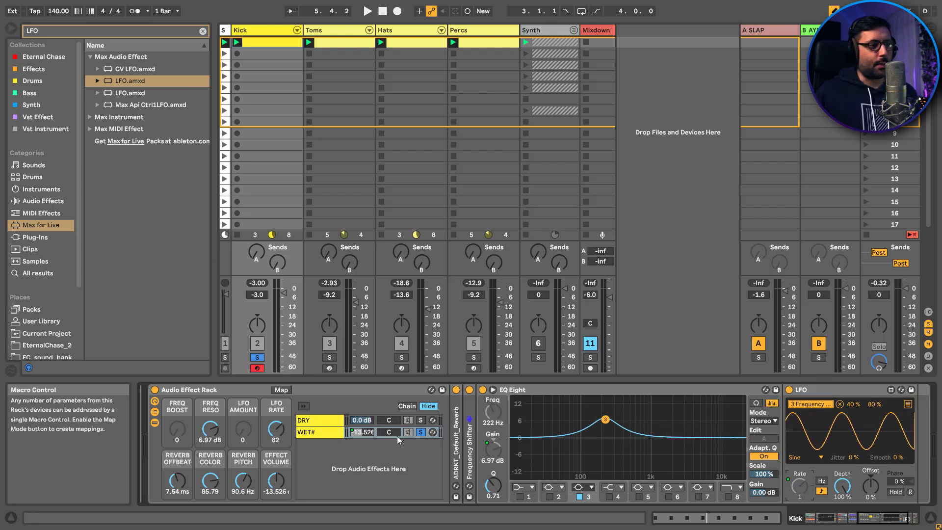
Step: Set the LFO RATE macro to 51 during playback while comparing the full mix with the soloed WET# chain
{"action": "key", "text": "space"}
{"action": "mouse_move", "coordinate": [271, 430]}
{"action": "left_mouse_down"}
{"action": "mouse_move", "coordinate": [272, 387]}
{"action": "mouse_move", "coordinate": [272, 421]}
{"action": "left_mouse_up"}
{"action": "left_click", "coordinate": [420, 431]}
{"action": "left_click", "coordinate": [423, 433]}
{"action": "key", "text": "space"}
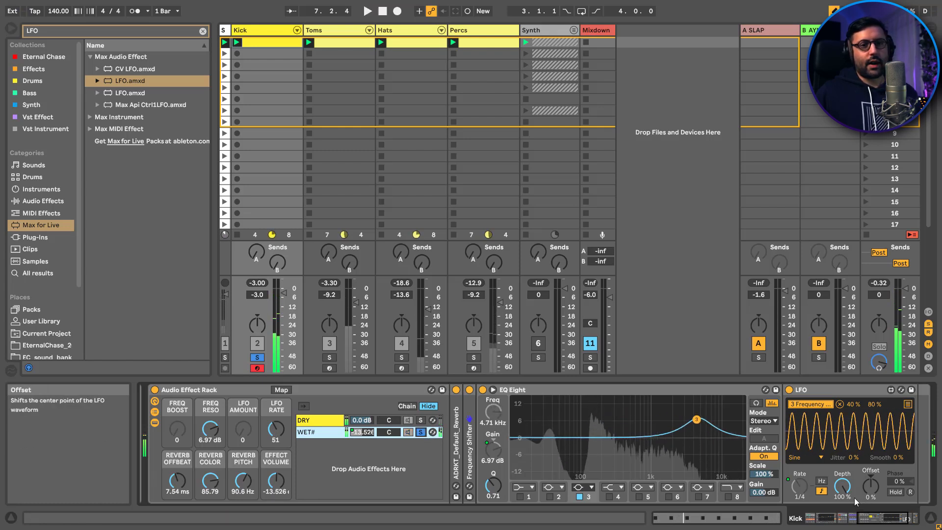
Step: Map the LFO's Depth to the LFO AMOUNT macro
{"action": "right_click", "coordinate": [844, 489]}
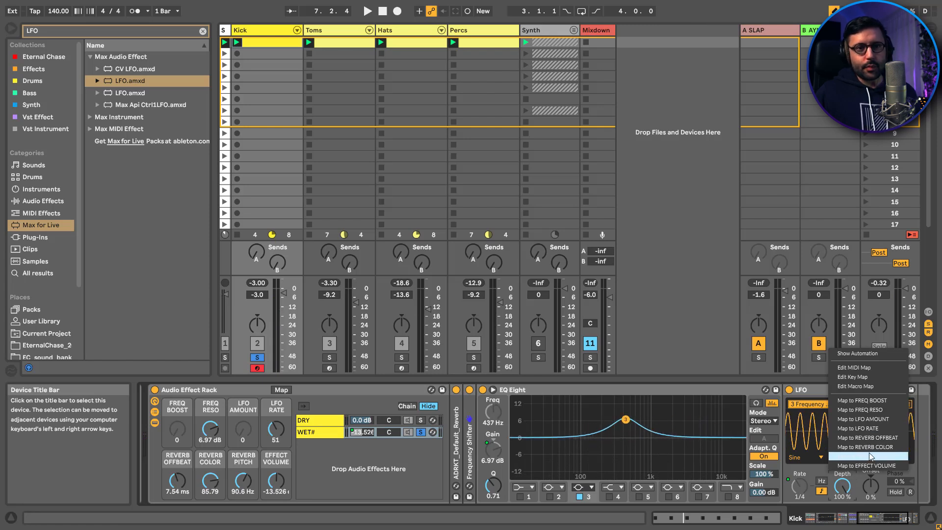
{"action": "left_click", "coordinate": [870, 430]}
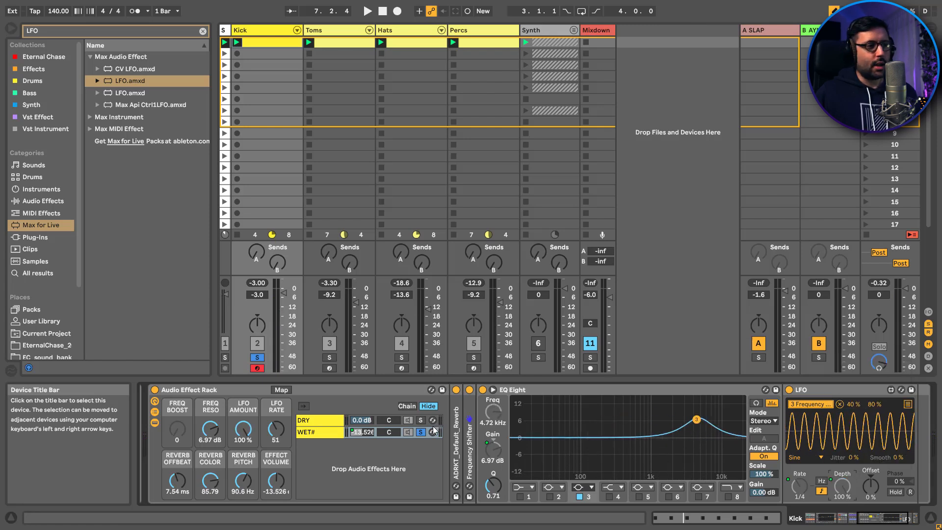
Step: Limit the LFO AMOUNT macro's mapping of the LFO Depth to a maximum of 50%
{"action": "left_click", "coordinate": [281, 389]}
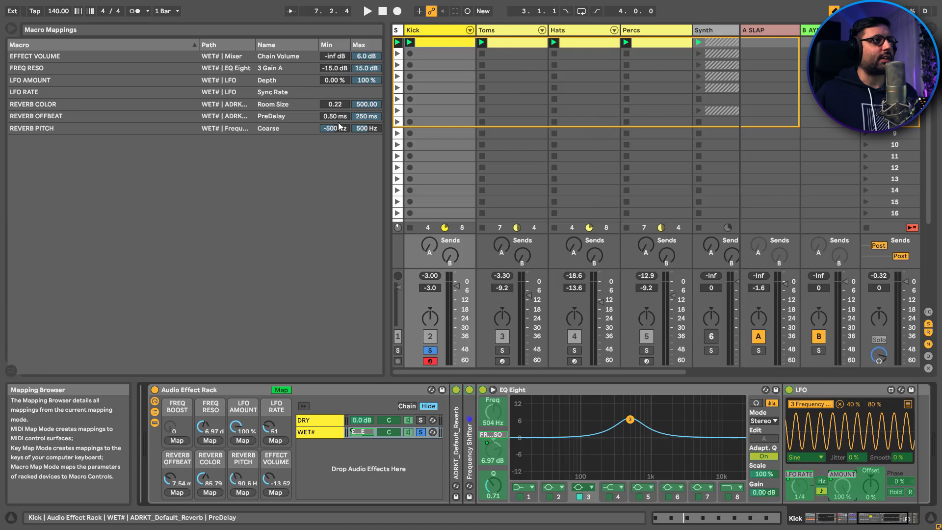
{"action": "left_click", "coordinate": [371, 82]}
{"action": "type", "text": "50"}
{"action": "key", "text": "Return"}
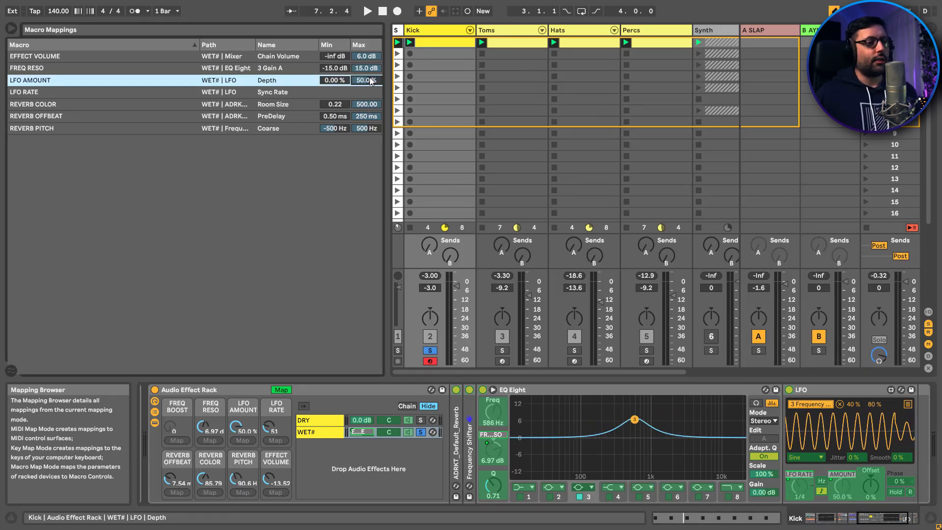
{"action": "left_click", "coordinate": [281, 390]}
Step: Set the LFO AMOUNT macro to 31.5% during playback, unsolo the WET# chain, and compare the sound with EQ Eight bypassed
{"action": "key", "text": "space"}
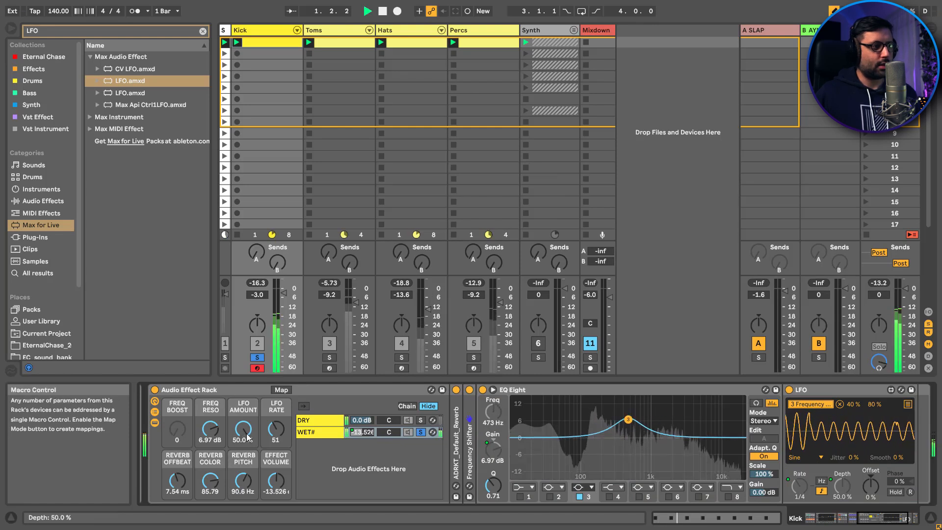
{"action": "left_click_drag", "start_coordinate": [244, 429], "coordinate": [243, 449]}
{"action": "left_click", "coordinate": [424, 433]}
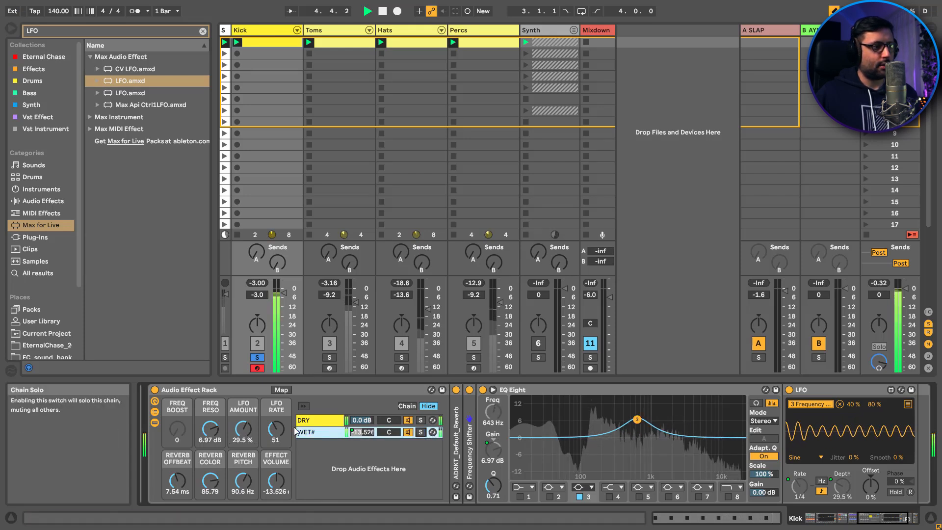
{"action": "left_click_drag", "start_coordinate": [250, 434], "coordinate": [250, 431]}
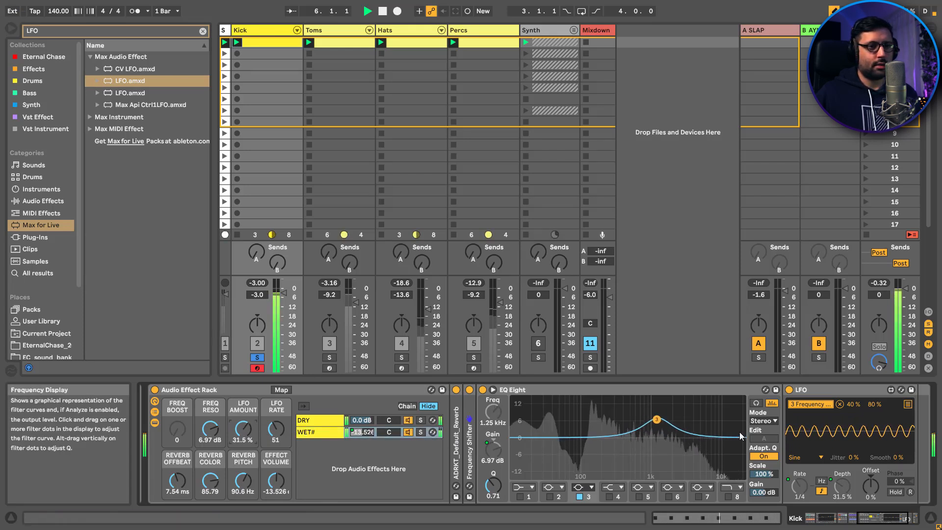
{"action": "left_click", "coordinate": [484, 391]}
{"action": "left_click", "coordinate": [483, 391]}
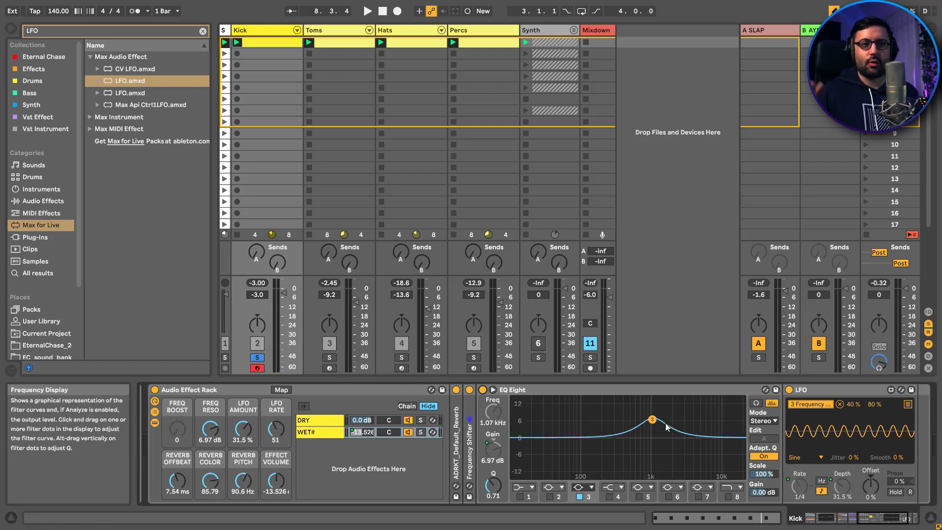
Step: Map the LFO's Offset to the FREQ BOOST macro and sweep that macro up to 77% and down to -100%
{"action": "right_click", "coordinate": [869, 487]}
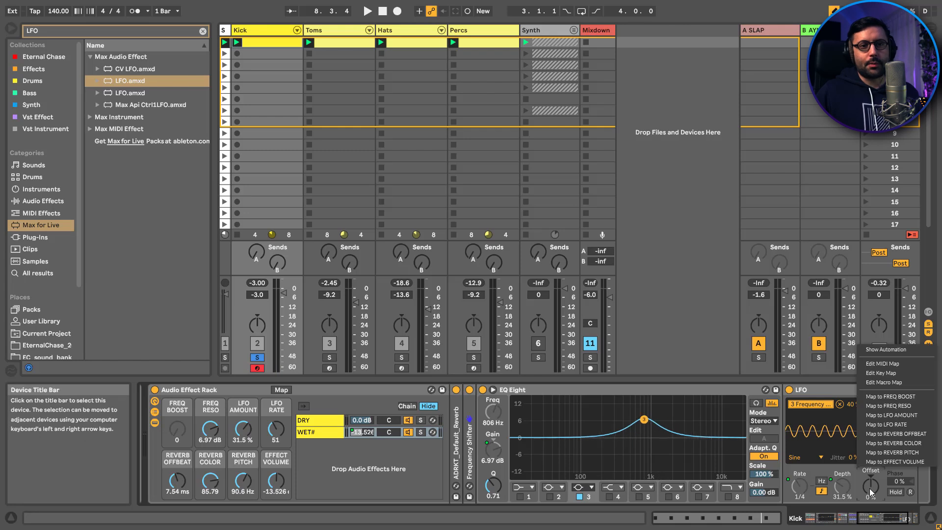
{"action": "left_click", "coordinate": [898, 398]}
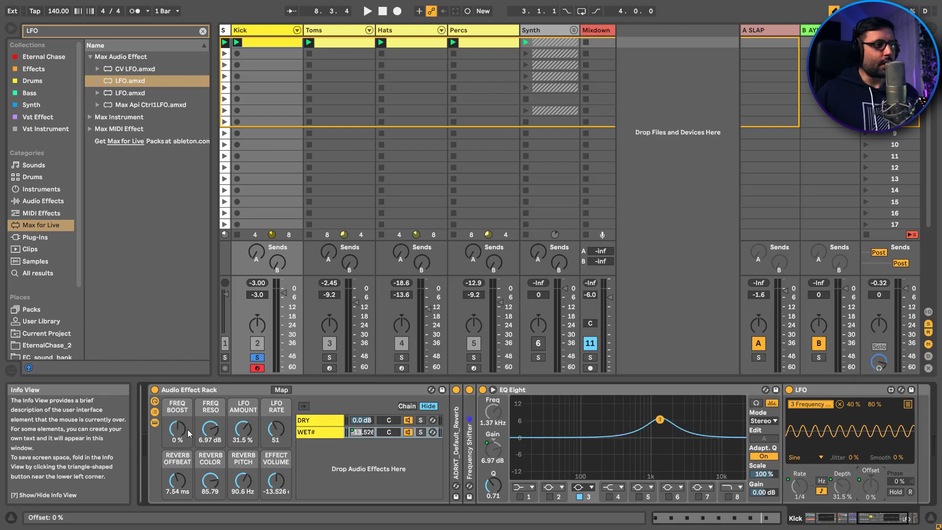
{"action": "left_click_drag", "start_coordinate": [178, 429], "coordinate": [178, 396]}
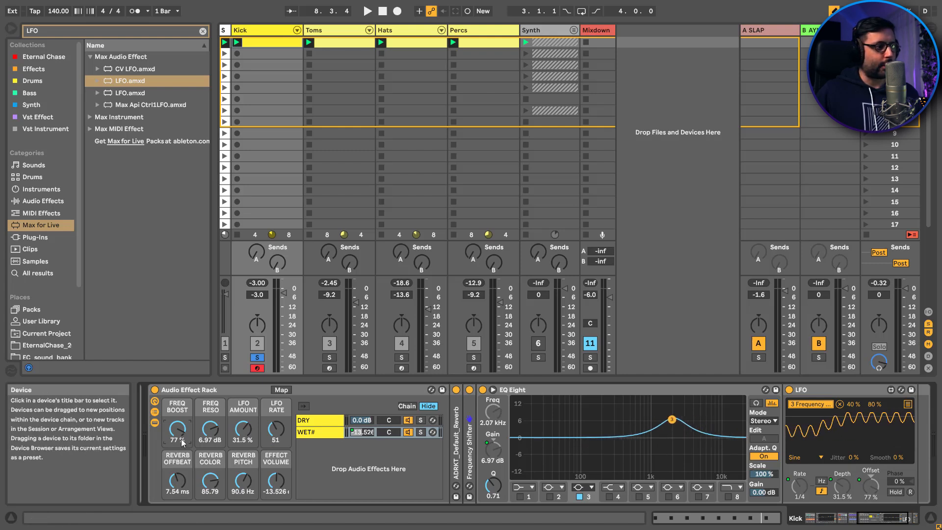
{"action": "left_click_drag", "start_coordinate": [177, 428], "coordinate": [177, 505]}
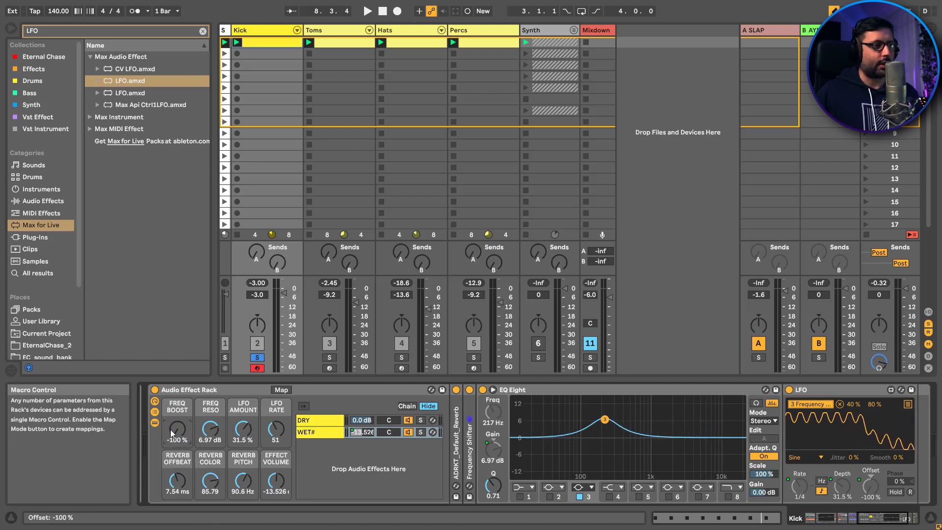
Step: Restrict the FREQ BOOST macro's Offset mapping to a range of -50% to 50%
{"action": "left_click", "coordinate": [281, 390]}
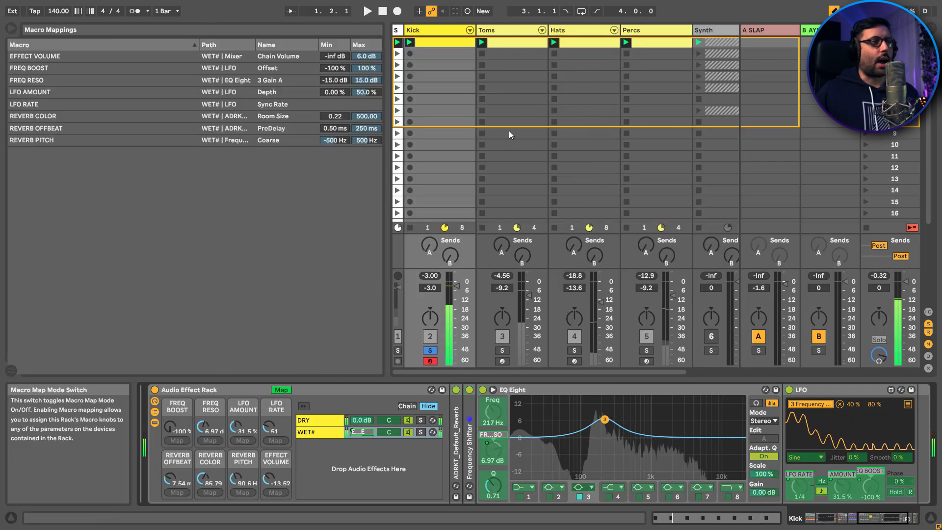
{"action": "left_click", "coordinate": [335, 72]}
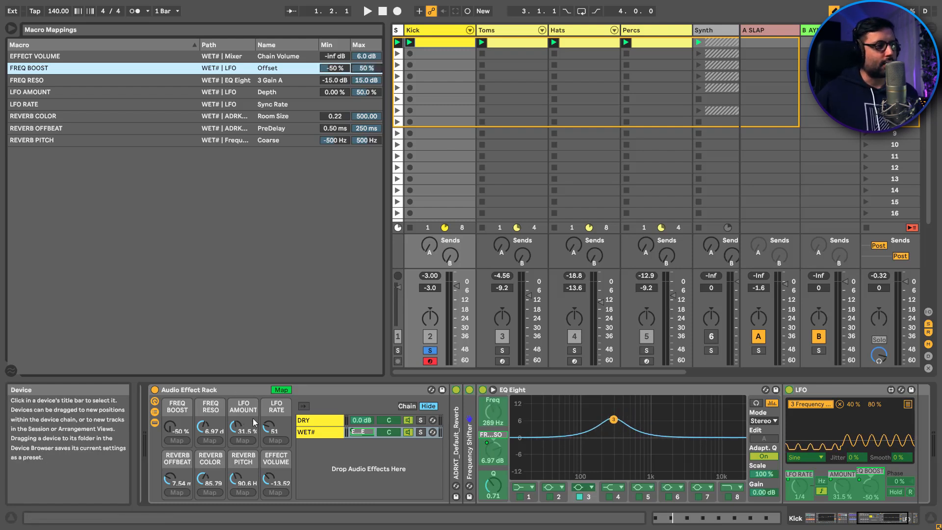
{"action": "left_click", "coordinate": [281, 390]}
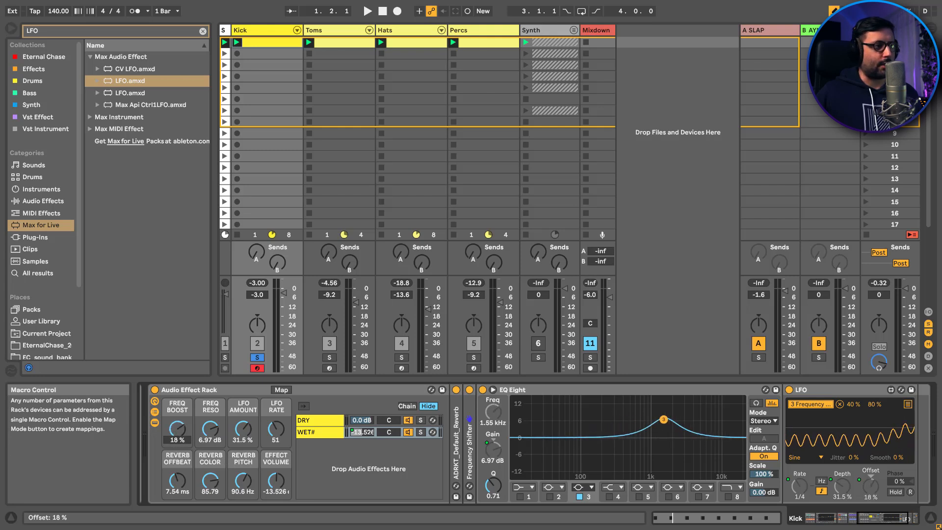
Step: Adjust the macros during playback to FREQ BOOST 28%, FREQ RESO 8.62 dB, LFO AMOUNT 44.9%, LFO RATE 59 and EFFECT VOLUME about -12.9 dB
{"action": "key", "text": "space"}
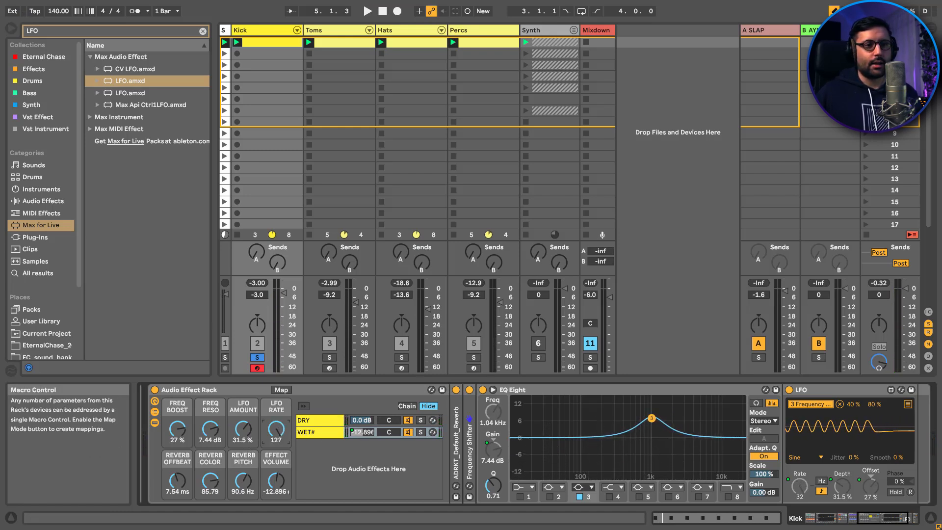
{"action": "key", "text": "space"}
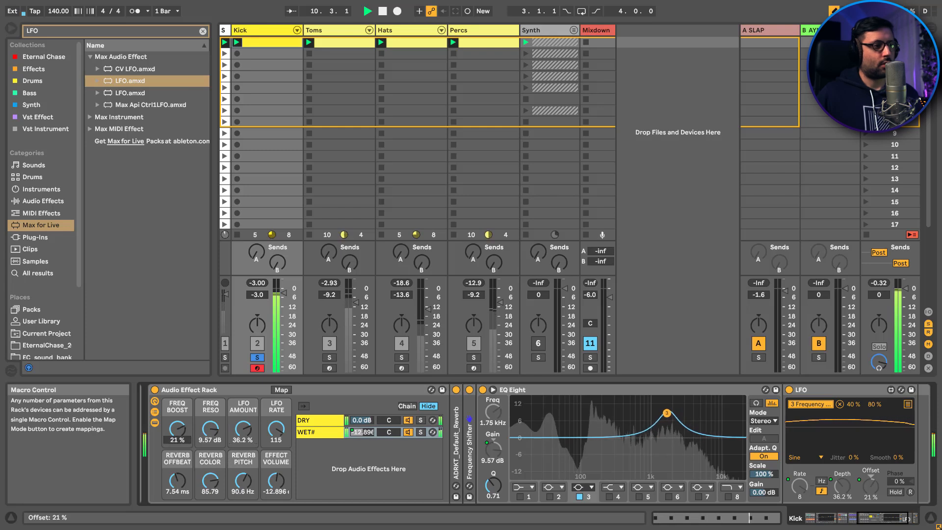
{"action": "left_click_drag", "start_coordinate": [243, 430], "coordinate": [243, 433]}
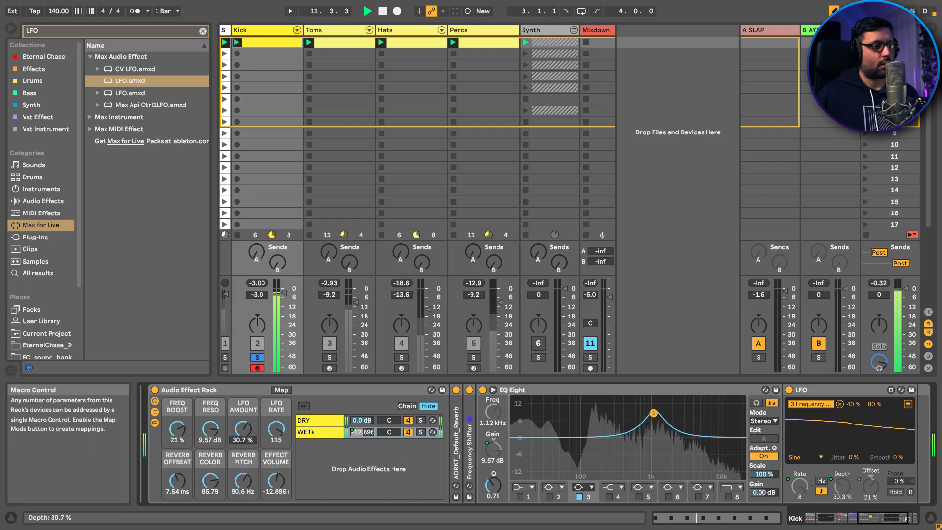
{"action": "key", "text": "space"}
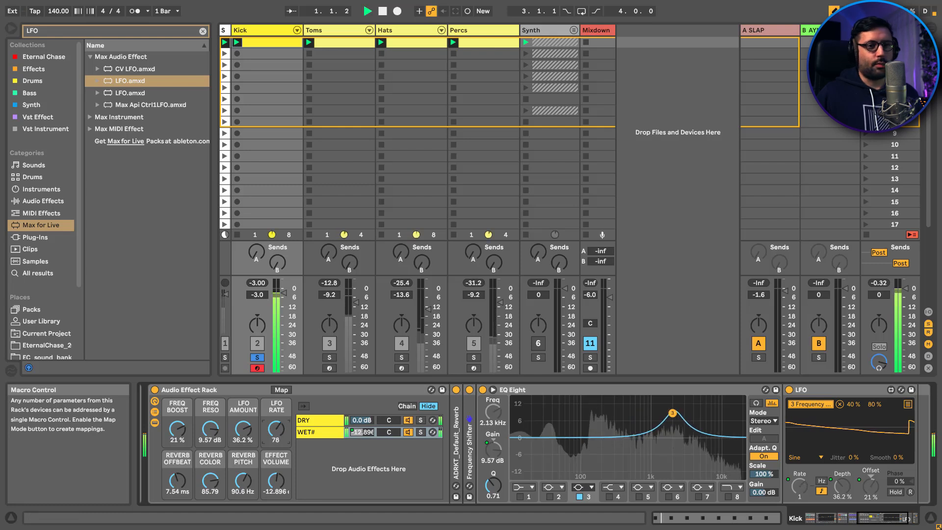
{"action": "left_click_drag", "start_coordinate": [276, 428], "coordinate": [242, 422]}
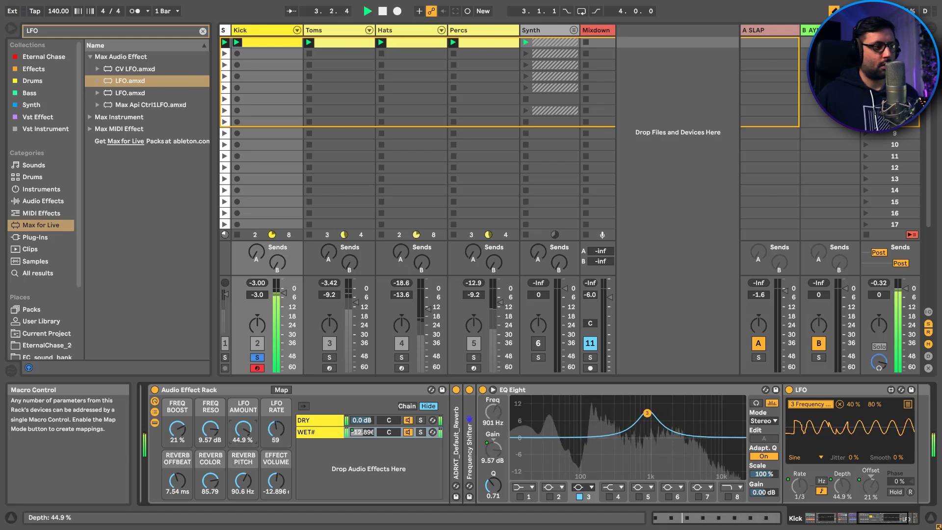
{"action": "left_click_drag", "start_coordinate": [181, 435], "coordinate": [182, 432]}
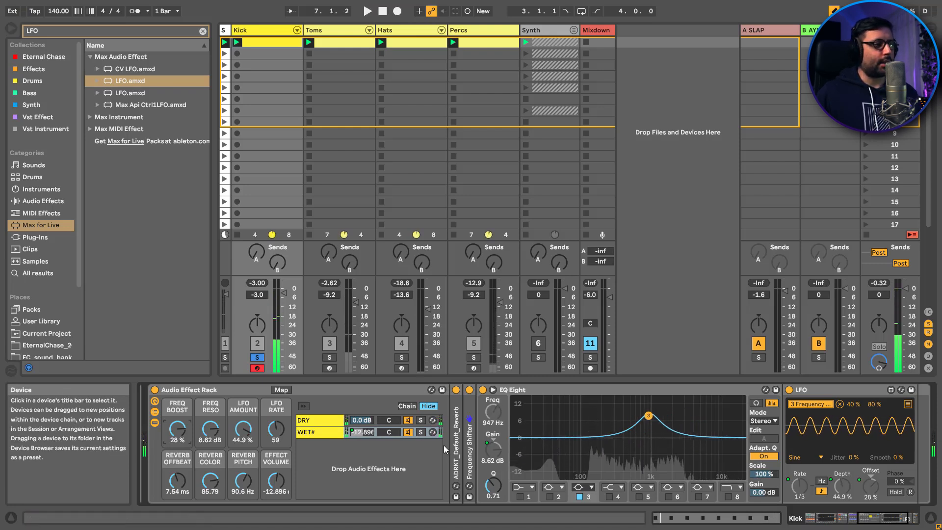
Step: Find the AYNIL Sidechain OnenO rack in the Effects collection by searching SIDE and insert it after the LFO in the WET# chain
{"action": "left_click", "coordinate": [882, 518]}
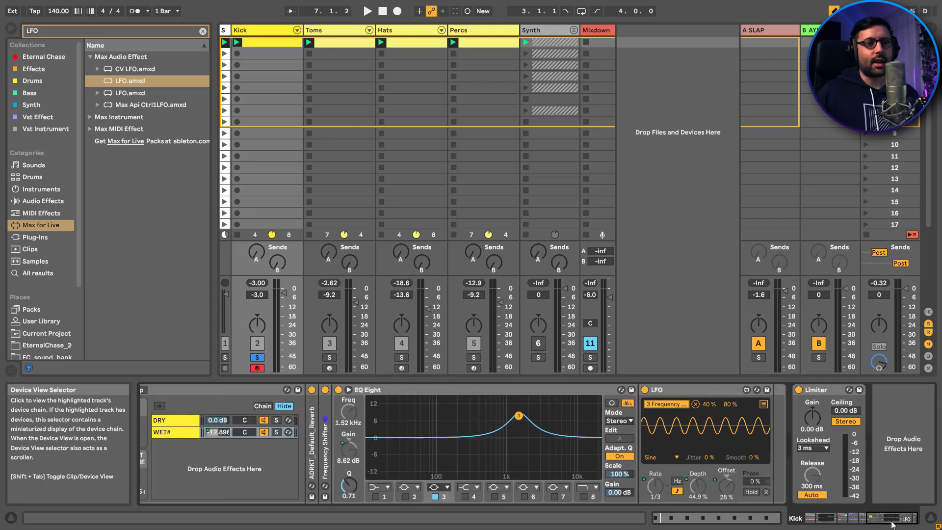
{"action": "left_click", "coordinate": [203, 32]}
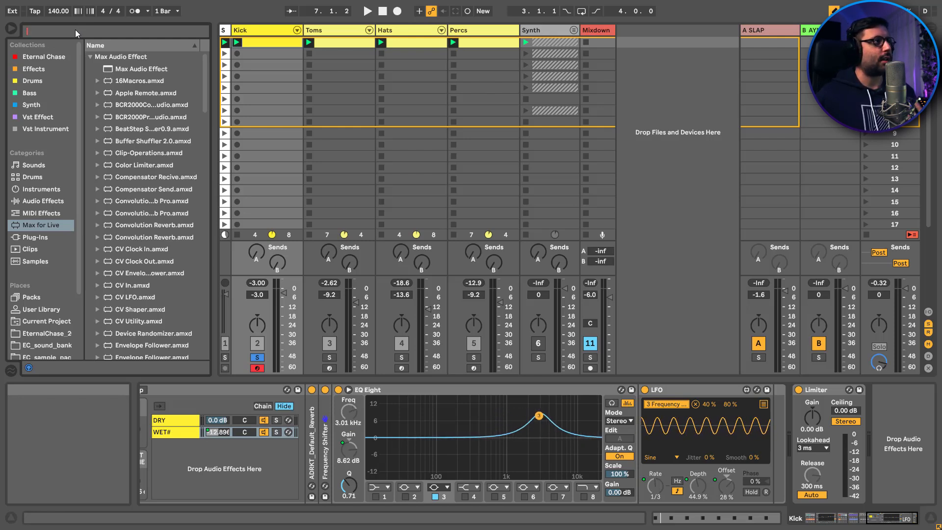
{"action": "type", "text": "SIDE"}
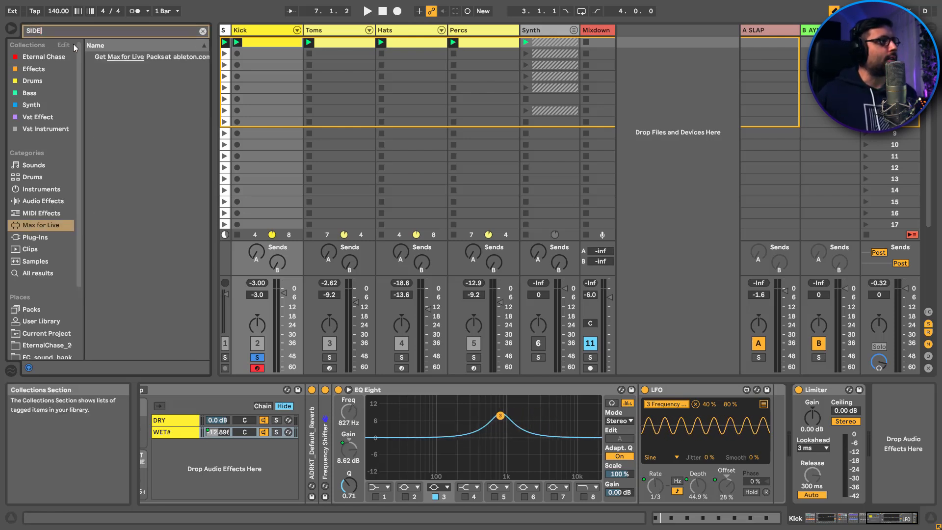
{"action": "left_click", "coordinate": [33, 69]}
{"action": "left_click", "coordinate": [147, 57]}
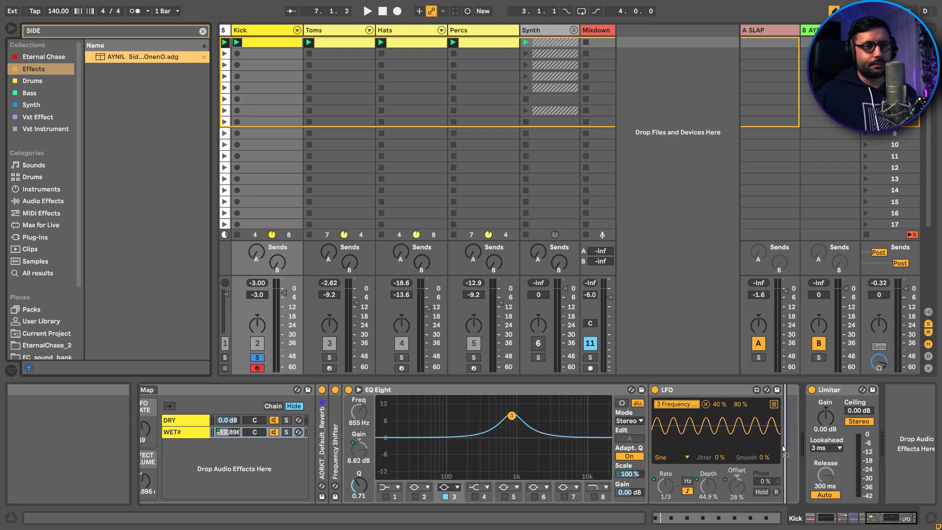
{"action": "left_click_drag", "start_coordinate": [782, 445], "coordinate": [785, 444]}
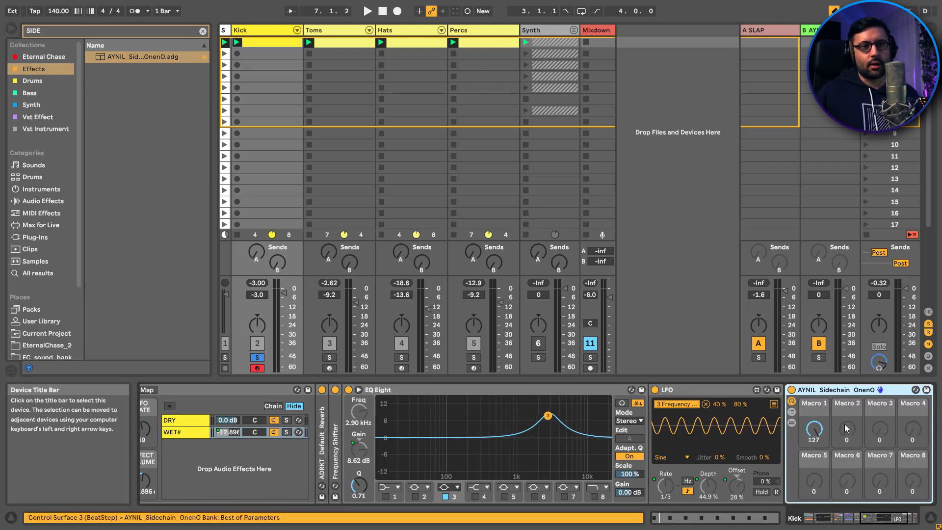
Step: Inspect the Shaper and Utility inside the AYNIL Sidechain OnenO rack and play the loop with its Macro 1 at 127
{"action": "left_click_drag", "start_coordinate": [880, 518], "coordinate": [896, 518]}
{"action": "left_click", "coordinate": [630, 422]}
{"action": "left_click", "coordinate": [882, 434]}
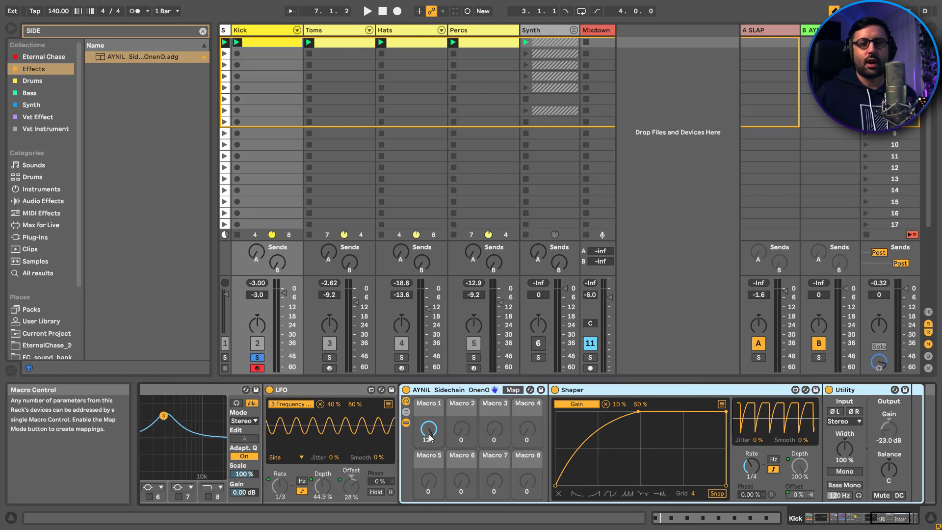
{"action": "left_click_drag", "start_coordinate": [431, 435], "coordinate": [432, 378]}
{"action": "key", "text": "space"}
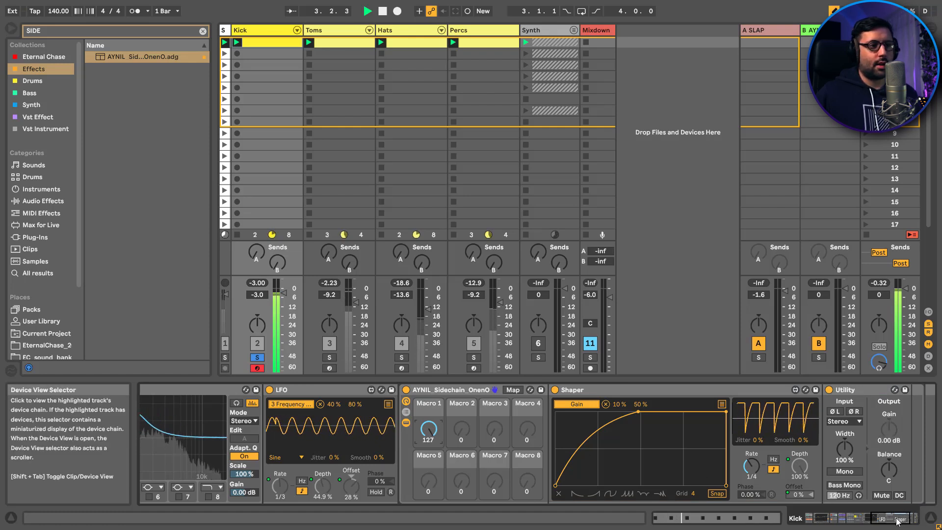
{"action": "scroll", "coordinate": [657, 428], "scroll_direction": "left", "scroll_amount": 5}
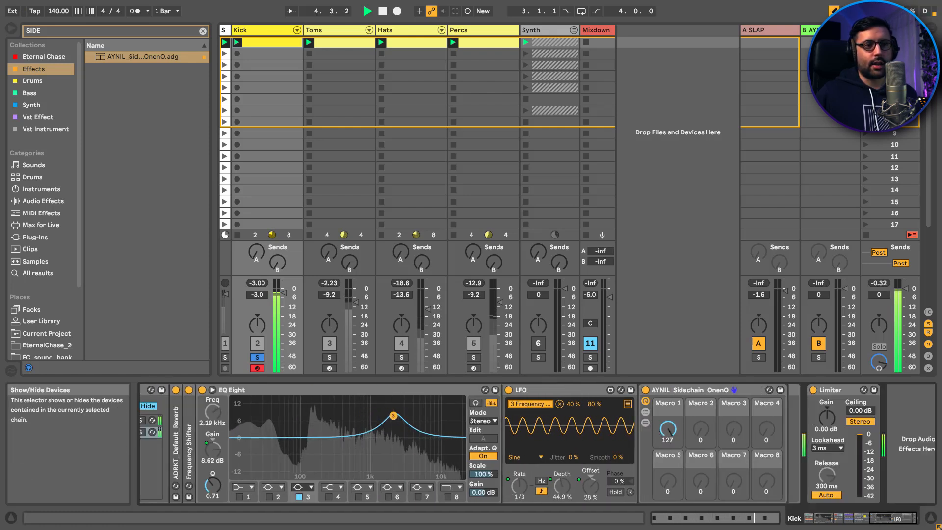
Step: Retune the rack's macros during playback to FREQ BOOST -50%, FREQ RESO 5.55 dB and LFO AMOUNT 20.9%
{"action": "left_click", "coordinate": [875, 523]}
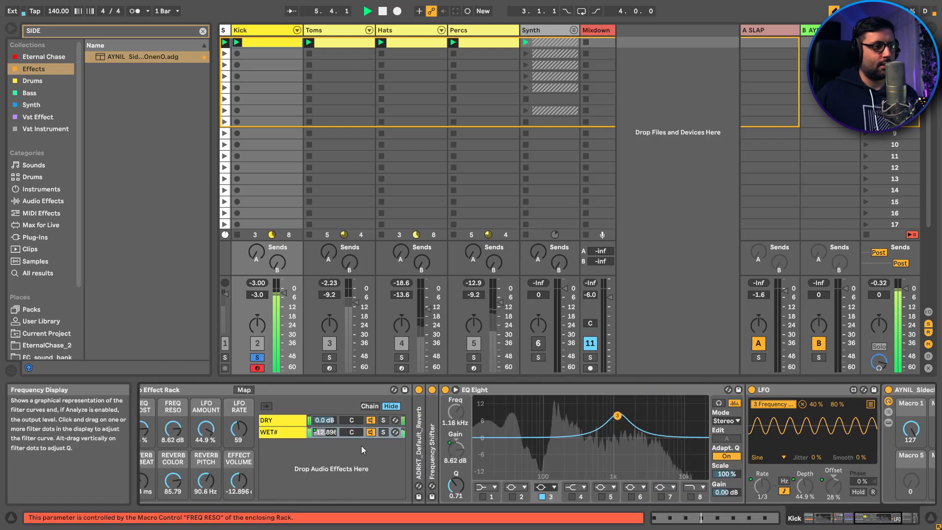
{"action": "left_click_drag", "start_coordinate": [208, 432], "coordinate": [208, 475]}
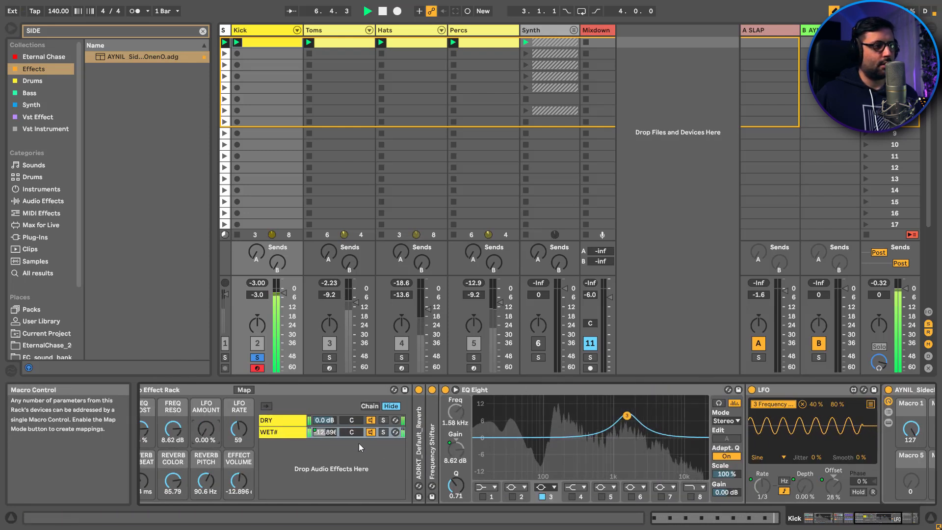
{"action": "left_click", "coordinate": [853, 518]}
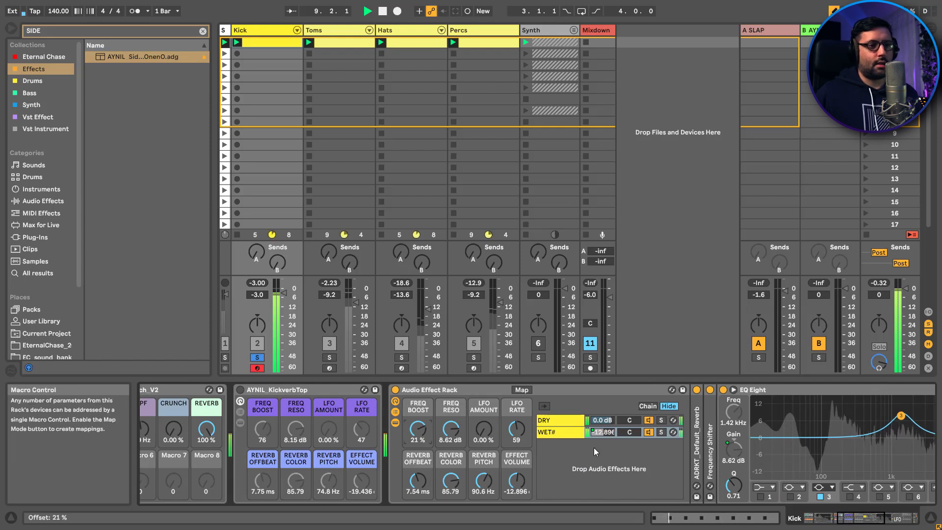
{"action": "left_click_drag", "start_coordinate": [858, 518], "coordinate": [863, 518]}
{"action": "left_click_drag", "start_coordinate": [356, 430], "coordinate": [356, 440]}
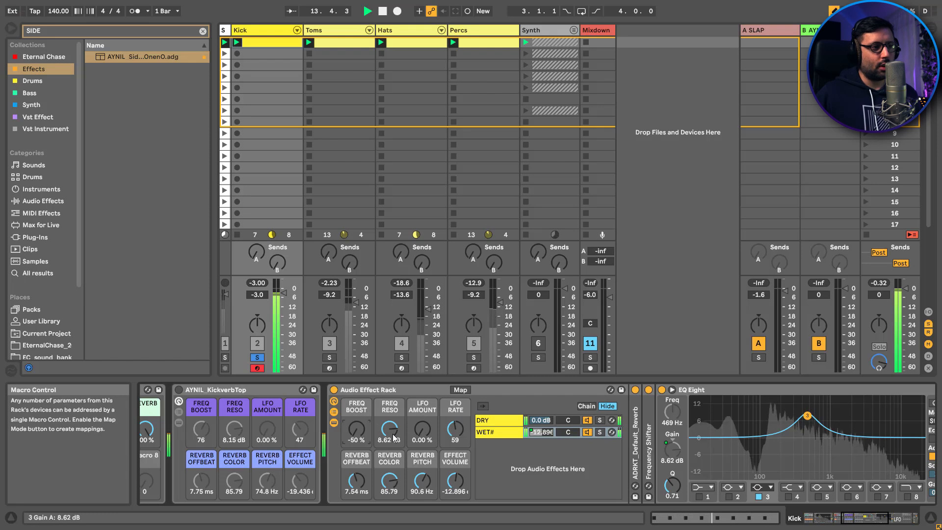
{"action": "left_click_drag", "start_coordinate": [390, 429], "coordinate": [422, 432]}
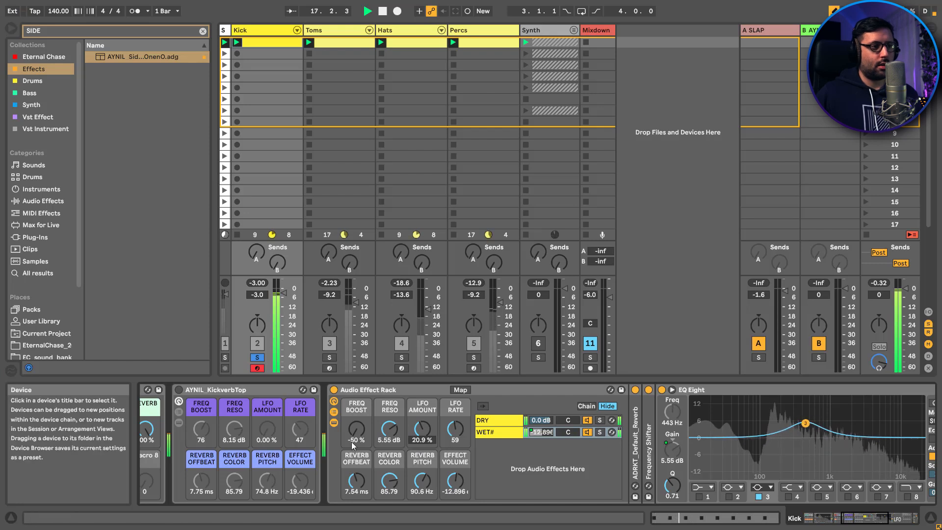
Step: Collapse and bypass the new Audio Effect Rack, and play the kick through the enabled AYNIL_KickverbTop with EFFECT VOLUME at -15.73 dB
{"action": "left_click", "coordinate": [333, 422]}
{"action": "left_click", "coordinate": [334, 412]}
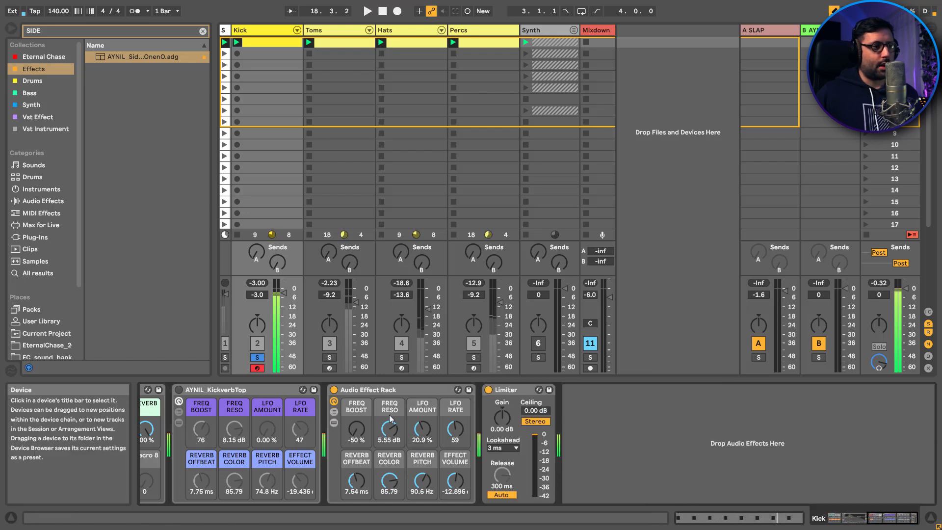
{"action": "left_click", "coordinate": [334, 390]}
{"action": "left_click", "coordinate": [179, 390]}
{"action": "key", "text": "space"}
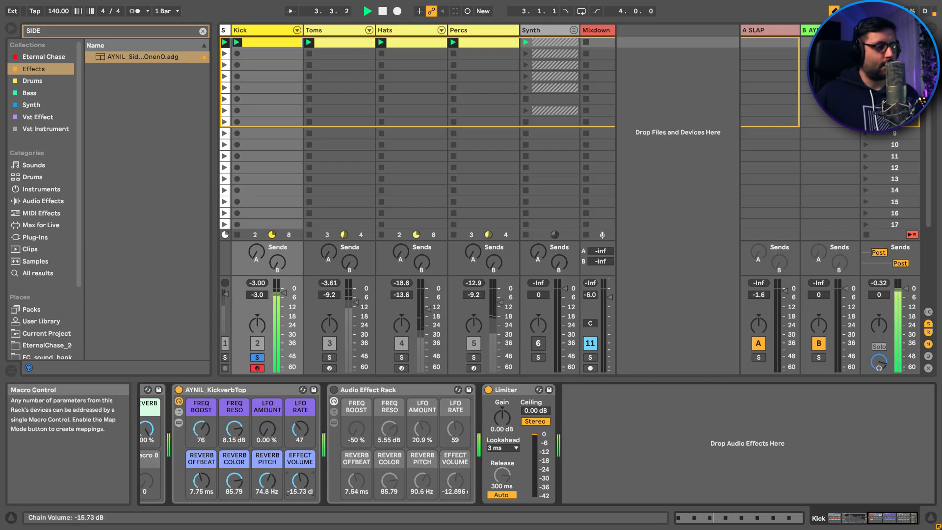
{"action": "left_click", "coordinate": [881, 520]}
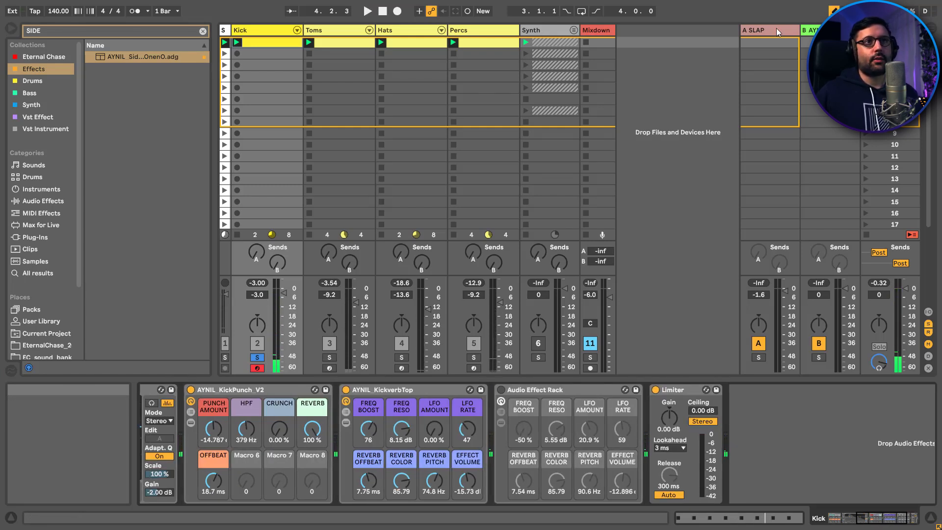
Step: Collapse the devices of the AYNIL_KickverbTop_Return rack on return track B and inspect its macros and chain list
{"action": "left_click", "coordinate": [811, 30]}
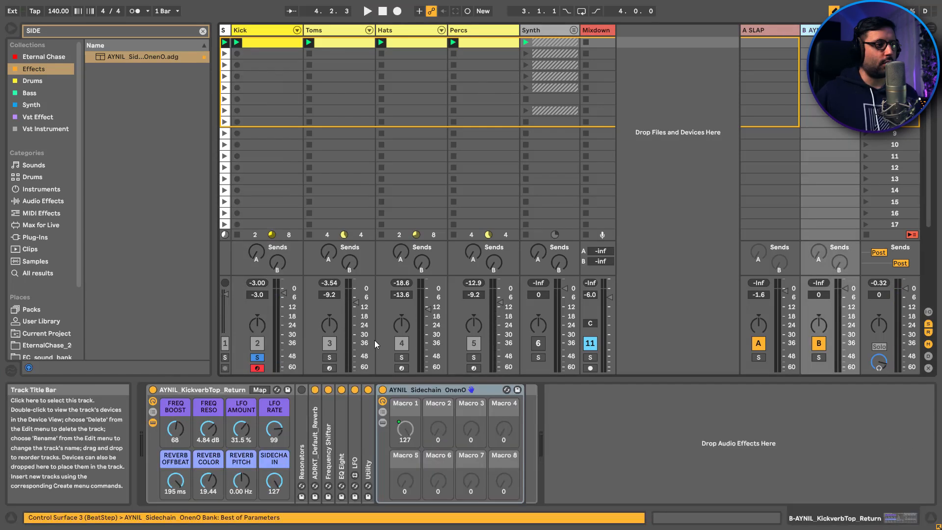
{"action": "left_click", "coordinate": [153, 423]}
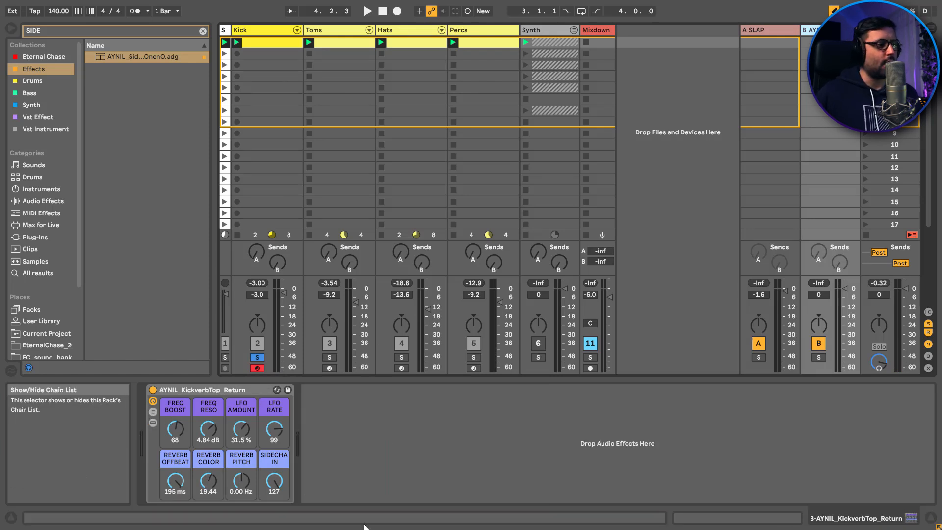
{"action": "left_click", "coordinate": [193, 393]}
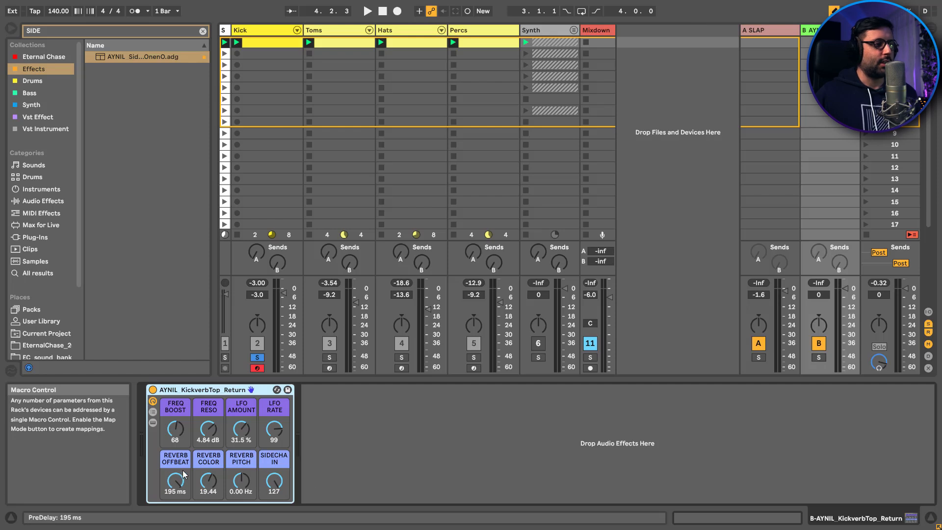
{"action": "left_click", "coordinate": [153, 413]}
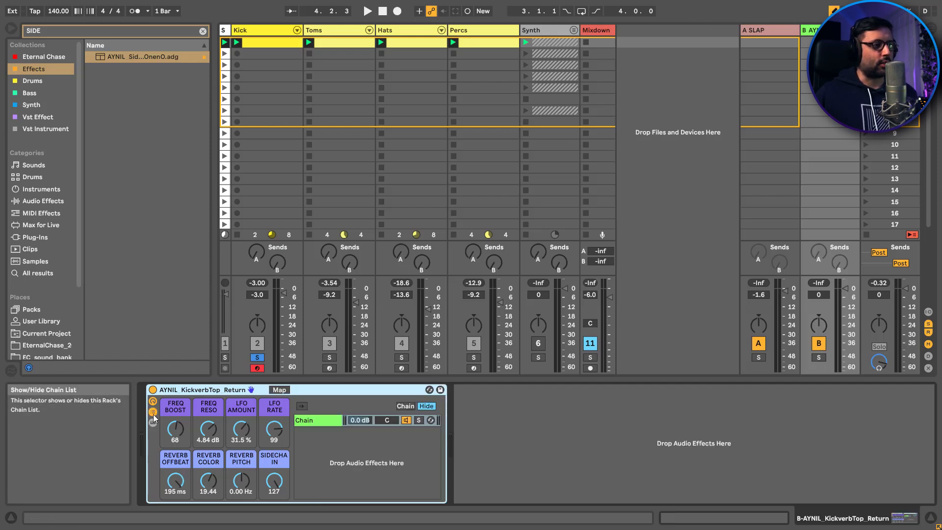
{"action": "left_click", "coordinate": [154, 412]}
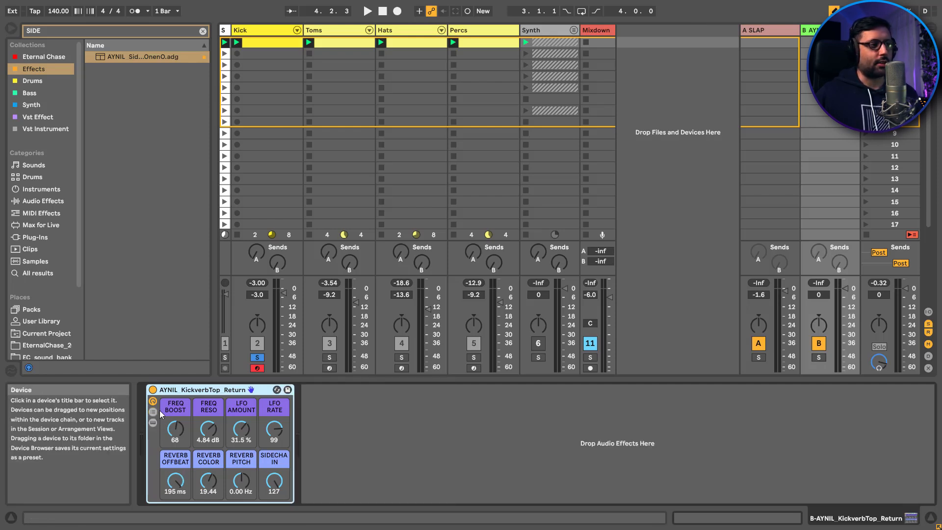
Step: Collapse the new Audio Effect Rack on the Kick track, bypass AYNIL_KickverbTop, and play the soloed kick
{"action": "left_click", "coordinate": [272, 32]}
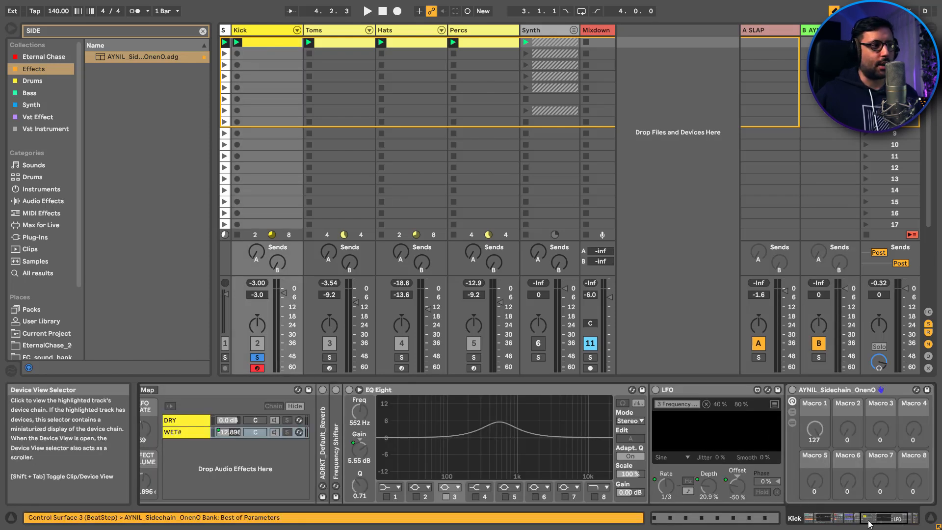
{"action": "left_click_drag", "start_coordinate": [899, 523], "coordinate": [865, 521]}
{"action": "left_click", "coordinate": [572, 422]}
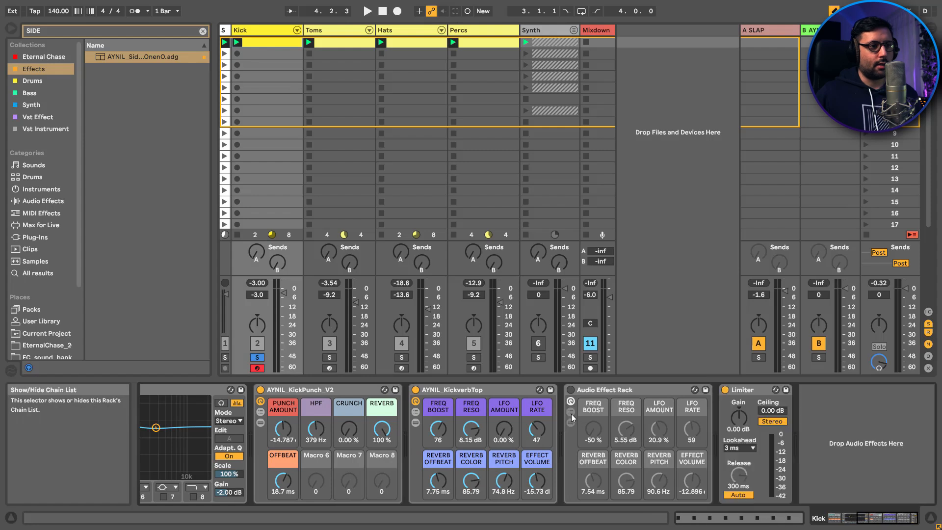
{"action": "key", "text": "space"}
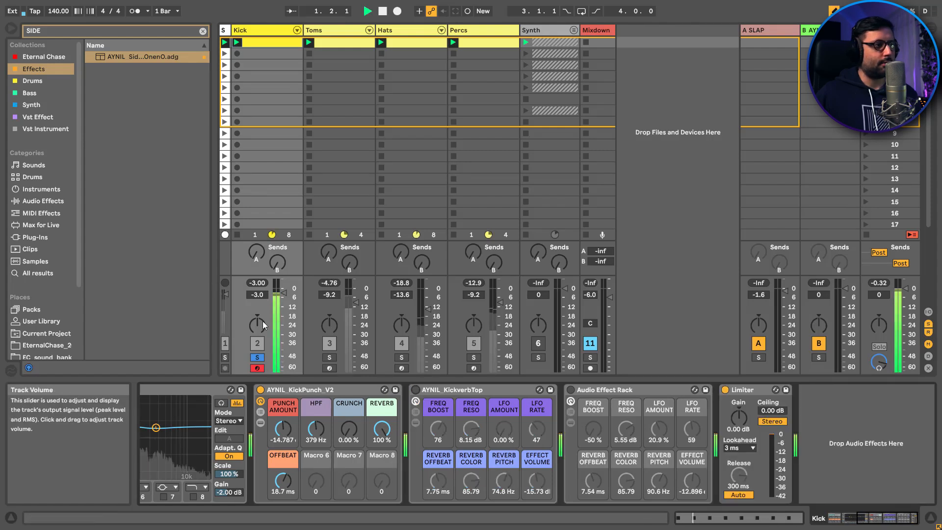
Step: Raise the Kick's send B during playback and set the return rack's REVERB OFFBEAT to 3.54 ms and REVERB PITCH to 35.4 Hz
{"action": "left_click", "coordinate": [277, 263]}
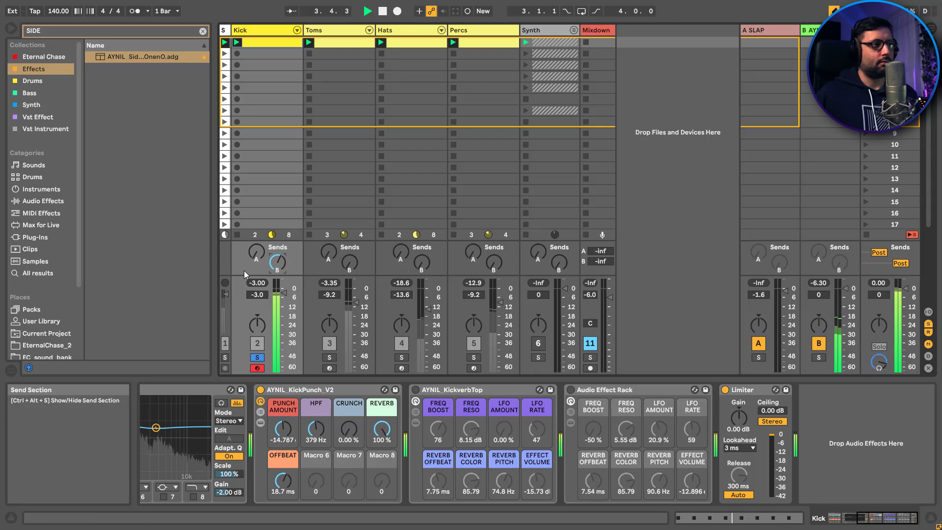
{"action": "left_click_drag", "start_coordinate": [276, 267], "coordinate": [276, 258]}
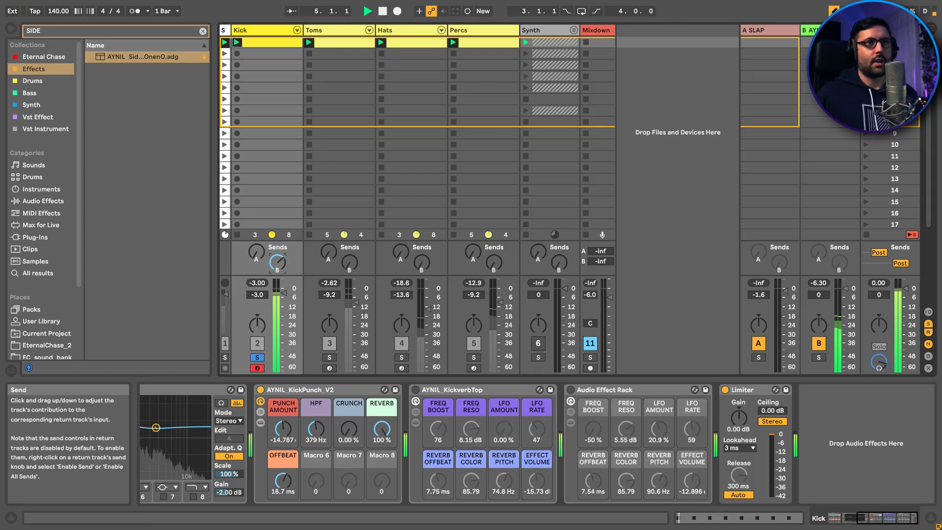
{"action": "left_click", "coordinate": [834, 31]}
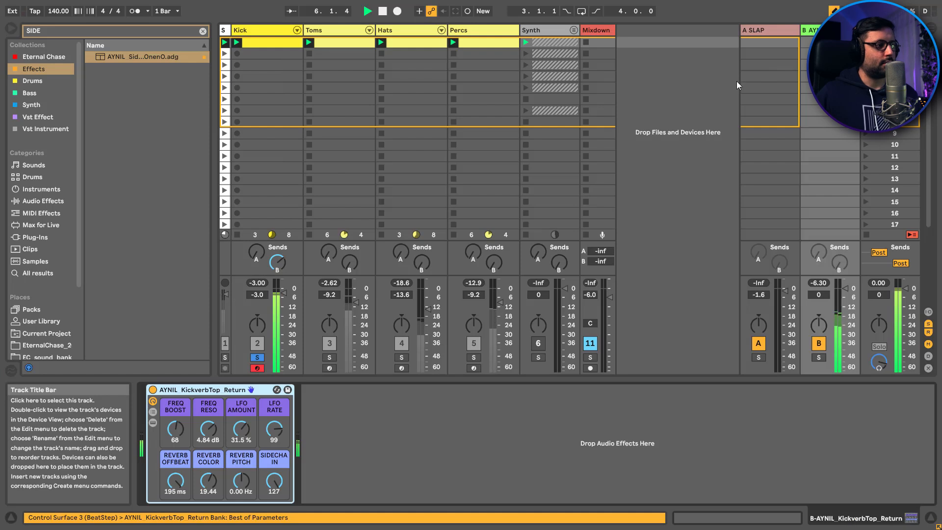
{"action": "left_click_drag", "start_coordinate": [176, 480], "coordinate": [175, 496]}
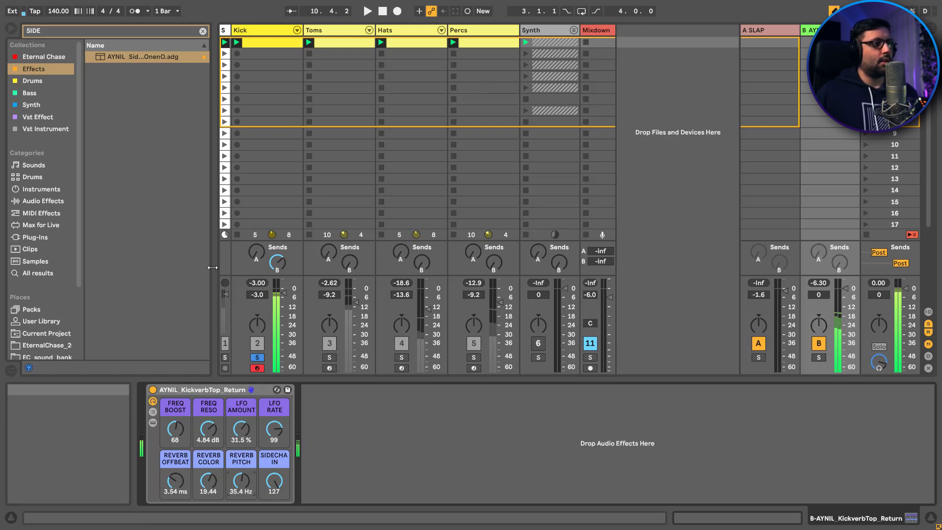
Step: Unsolo the Kick track, turn its send B fully down, and show its device chain
{"action": "left_click", "coordinate": [257, 358]}
{"action": "left_click_drag", "start_coordinate": [278, 262], "coordinate": [277, 323]}
{"action": "left_click", "coordinate": [270, 31]}
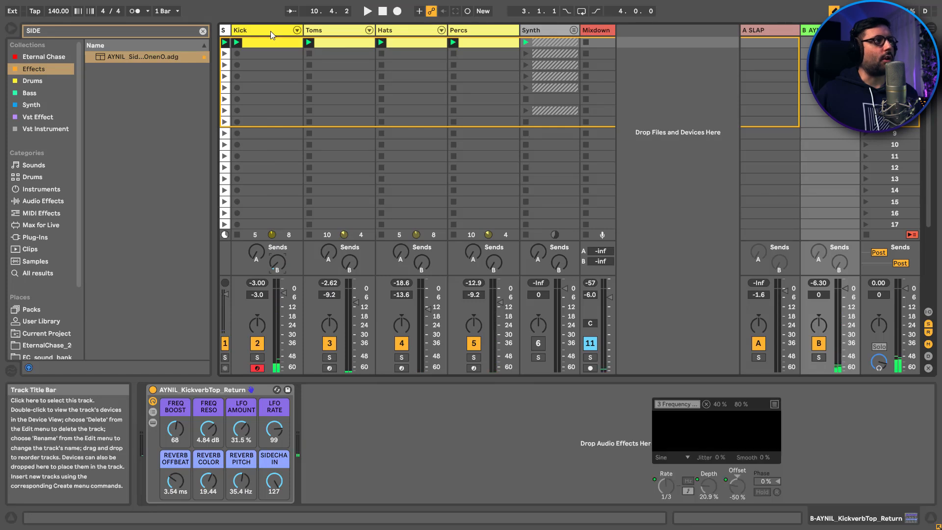
Step: Clear the browser search, and bypass EQ Eight and AYNIL_KickPunch_V2 on the Kick track with the new rack collapsed
{"action": "left_click", "coordinate": [203, 32]}
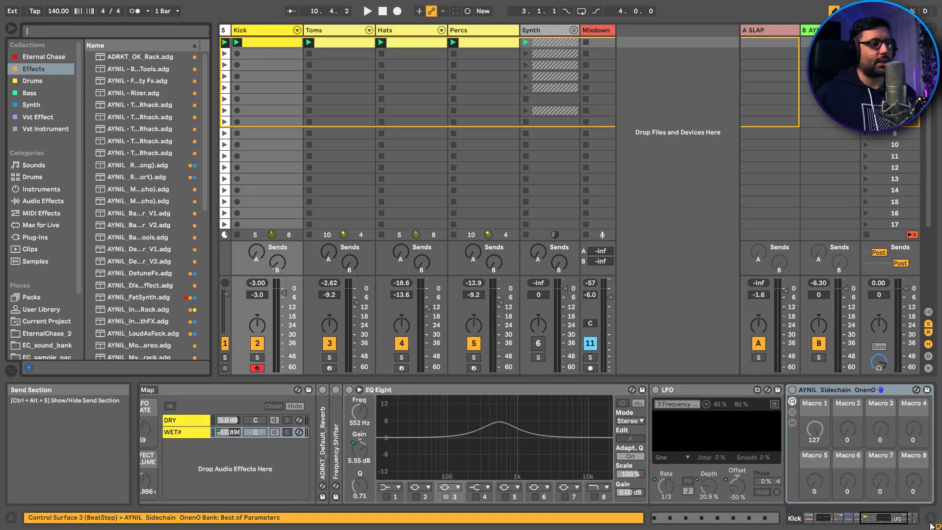
{"action": "left_click", "coordinate": [861, 517]}
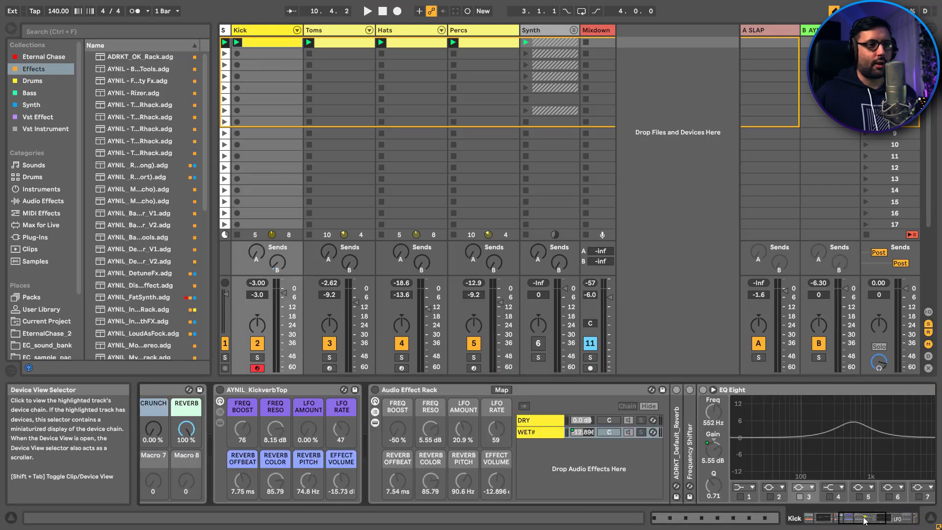
{"action": "left_click", "coordinate": [375, 422]}
{"action": "left_click_drag", "start_coordinate": [890, 519], "coordinate": [844, 521]}
{"action": "left_click", "coordinate": [620, 390]}
{"action": "left_click", "coordinate": [308, 390]}
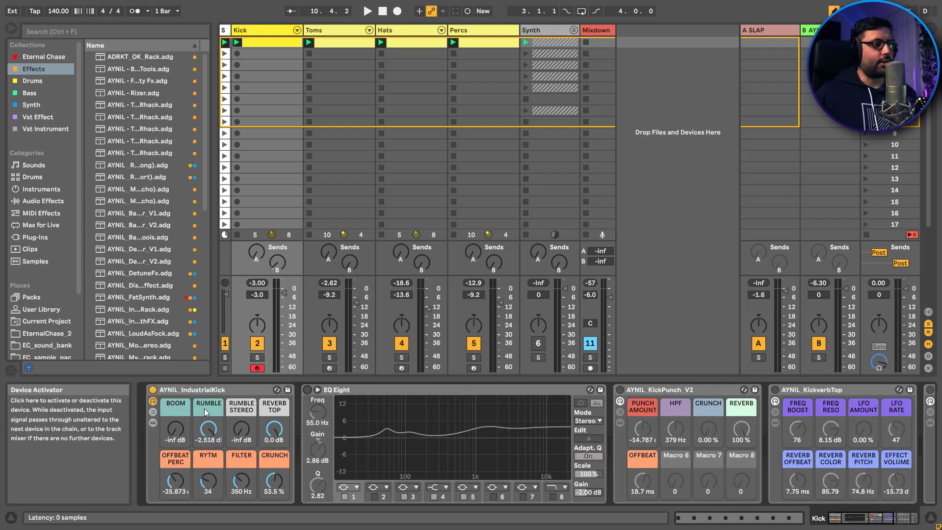
Step: Show the devices of AYNIL_IndustrialKick and mute all five return chains, Top Reverb to Kick Rumble, in its Drum Rack
{"action": "left_click", "coordinate": [150, 425]}
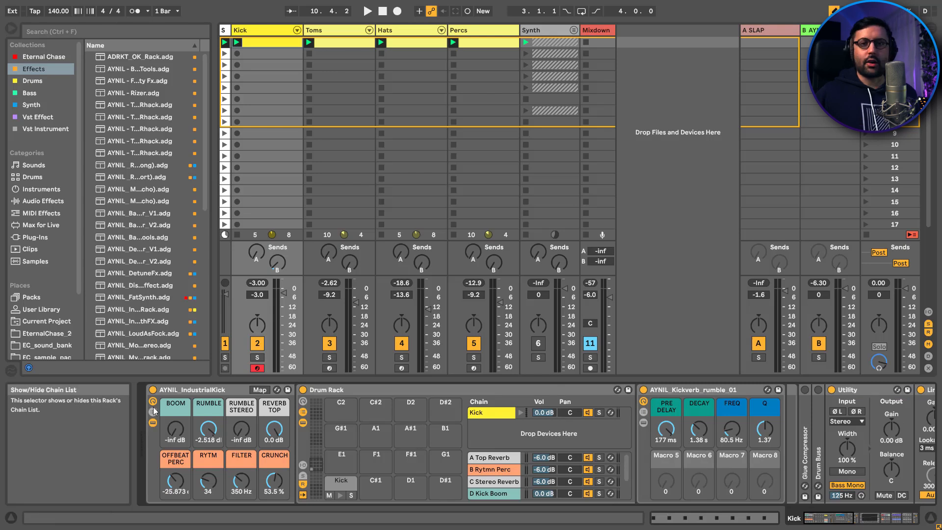
{"action": "left_click", "coordinate": [587, 458]}
{"action": "left_click", "coordinate": [588, 469]}
{"action": "left_click", "coordinate": [588, 482]}
{"action": "left_click", "coordinate": [586, 495]}
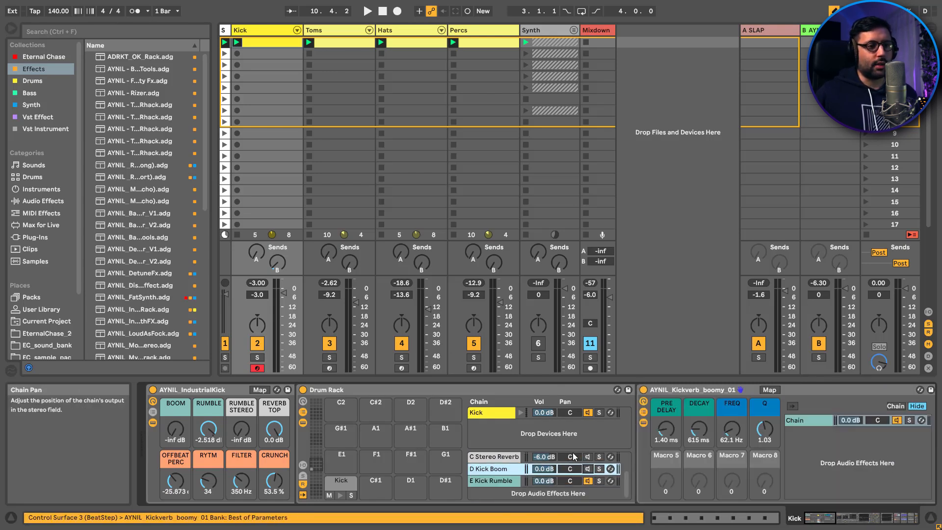
{"action": "left_click", "coordinate": [590, 480]}
{"action": "scroll", "coordinate": [558, 461], "scroll_direction": "up", "scroll_amount": 2}
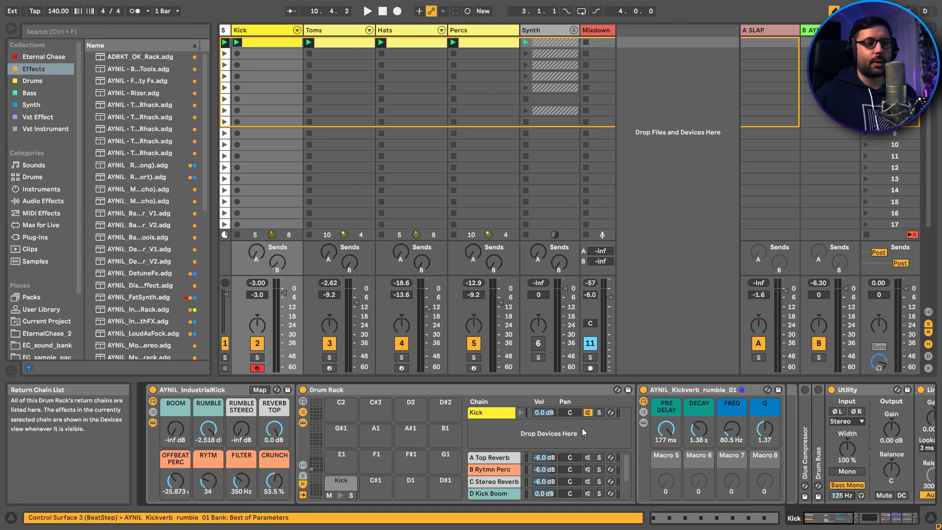
Step: Play the soloed Kick track with its dry sample, first with AYNIL_KickFat_V1 bypassed and then with it enabled
{"action": "left_click", "coordinate": [496, 413]}
{"action": "left_click", "coordinate": [842, 519]}
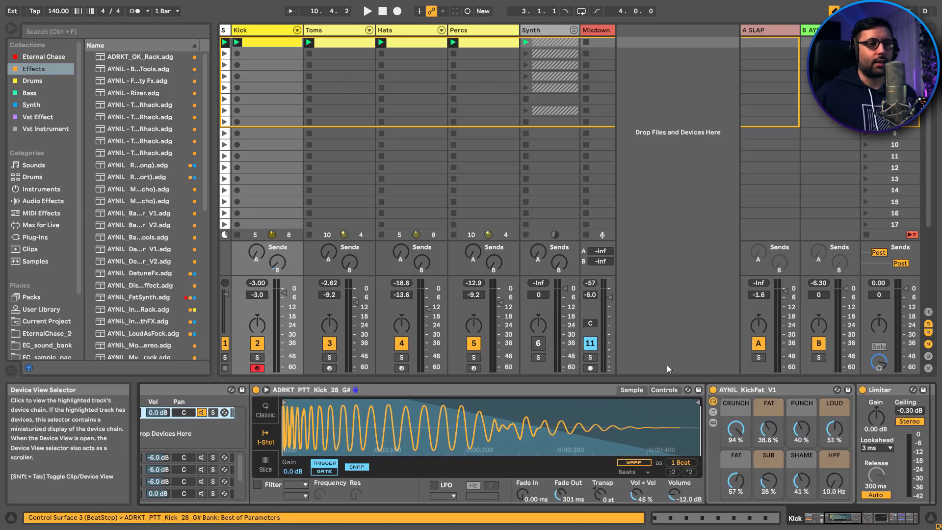
{"action": "scroll", "coordinate": [684, 493], "scroll_direction": "left", "scroll_amount": 5}
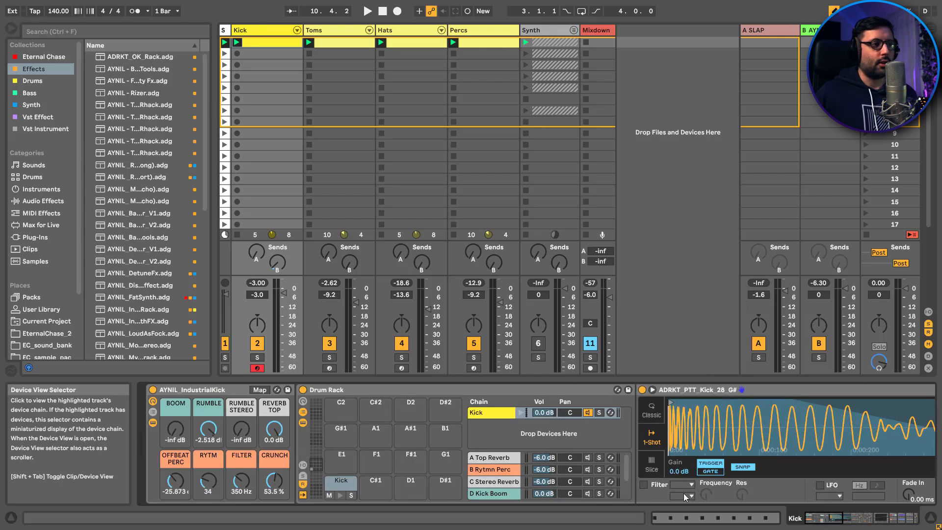
{"action": "key", "text": "space"}
{"action": "left_click", "coordinate": [257, 357]}
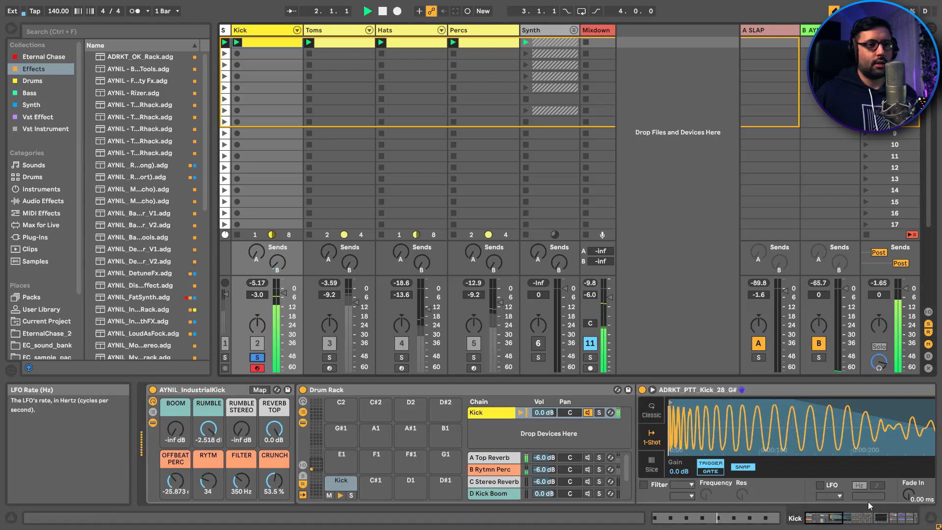
{"action": "left_click", "coordinate": [842, 519]}
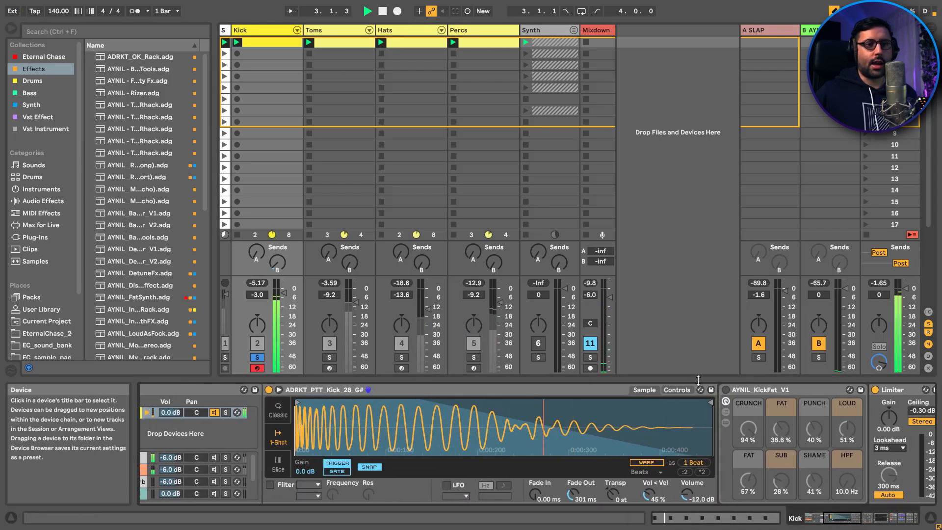
{"action": "left_click", "coordinate": [725, 391]}
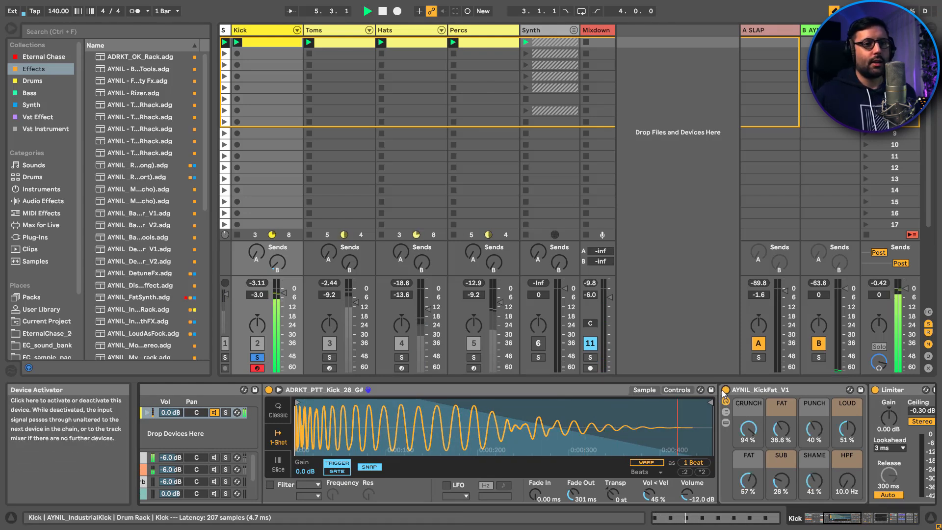
Step: Activate the Drum Rack's Top Reverb return chain and audition it with the kick before stopping playback
{"action": "left_click", "coordinate": [838, 522]}
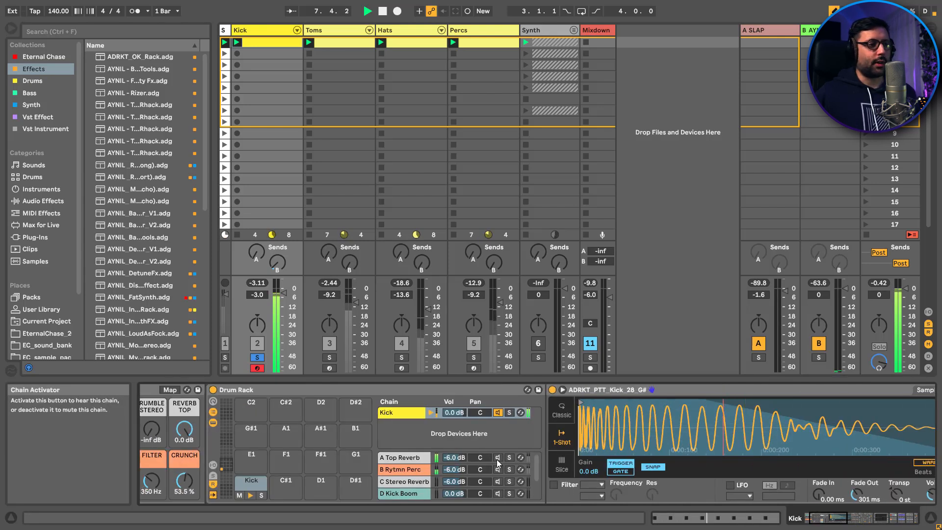
{"action": "left_click", "coordinate": [815, 519]}
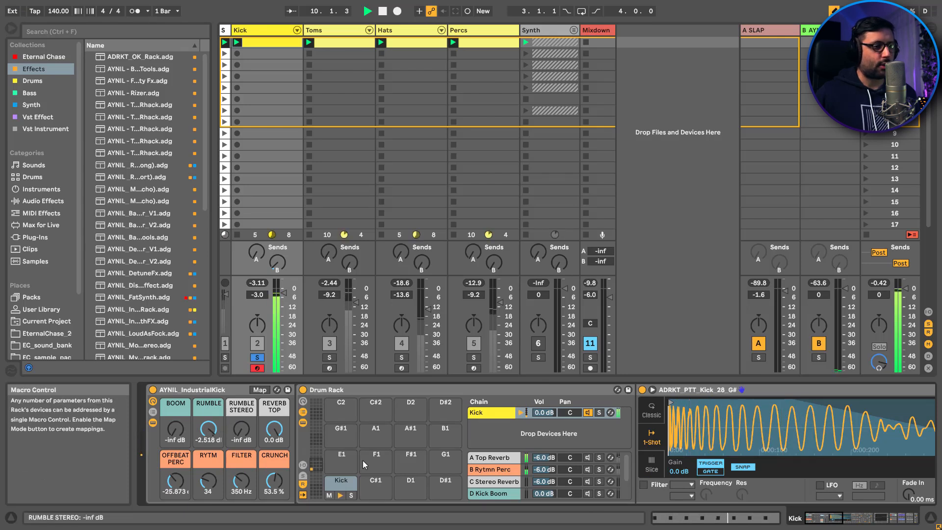
{"action": "left_click", "coordinate": [598, 458]}
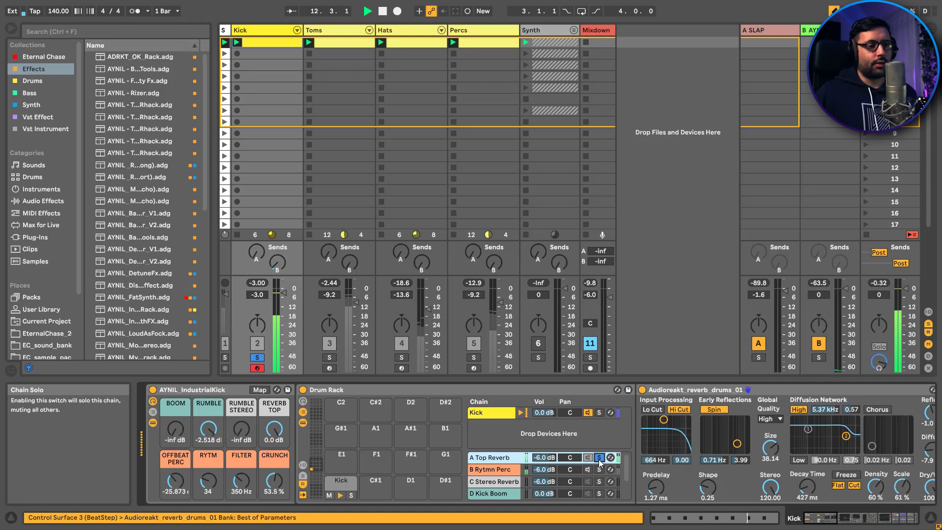
{"action": "left_click_drag", "start_coordinate": [834, 518], "coordinate": [813, 519]}
{"action": "key", "text": "space"}
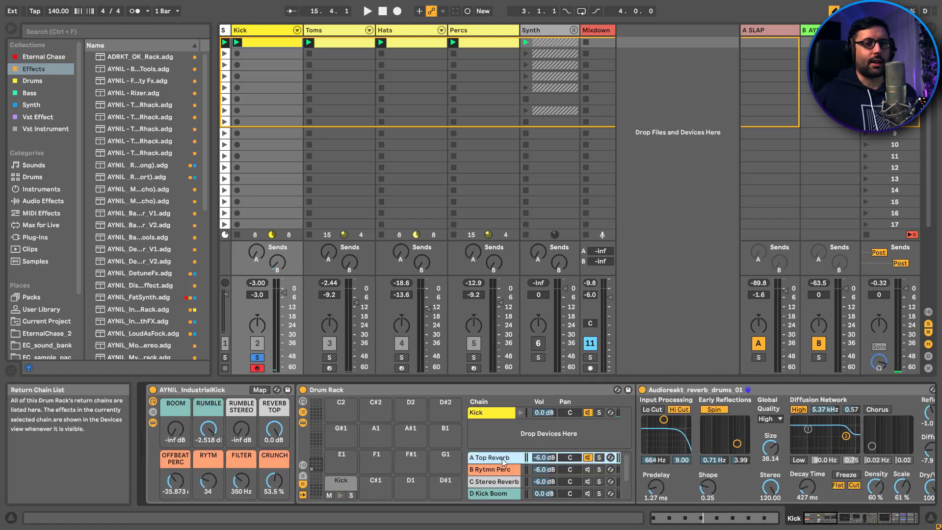
Step: Reactivate the Rytmn Perc, Stereo Reverb, Kick Boom and Kick Rumble return chains one after another during playback
{"action": "key", "text": "space"}
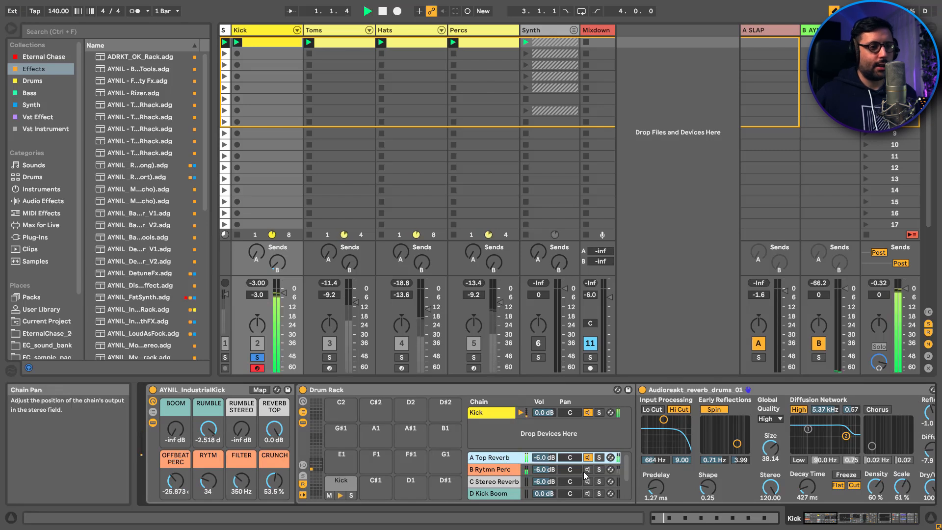
{"action": "left_click", "coordinate": [587, 469]}
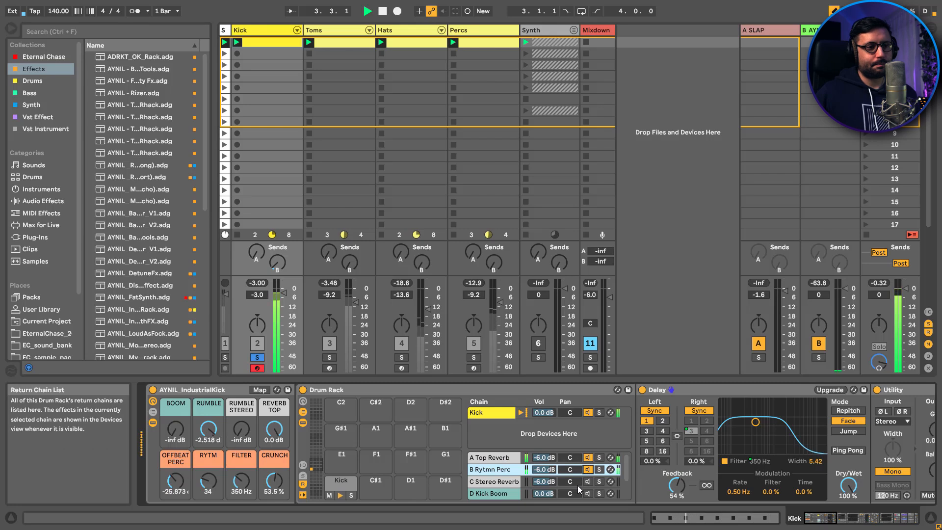
{"action": "left_click", "coordinate": [562, 495]}
{"action": "scroll", "coordinate": [565, 490], "scroll_direction": "down", "scroll_amount": 2}
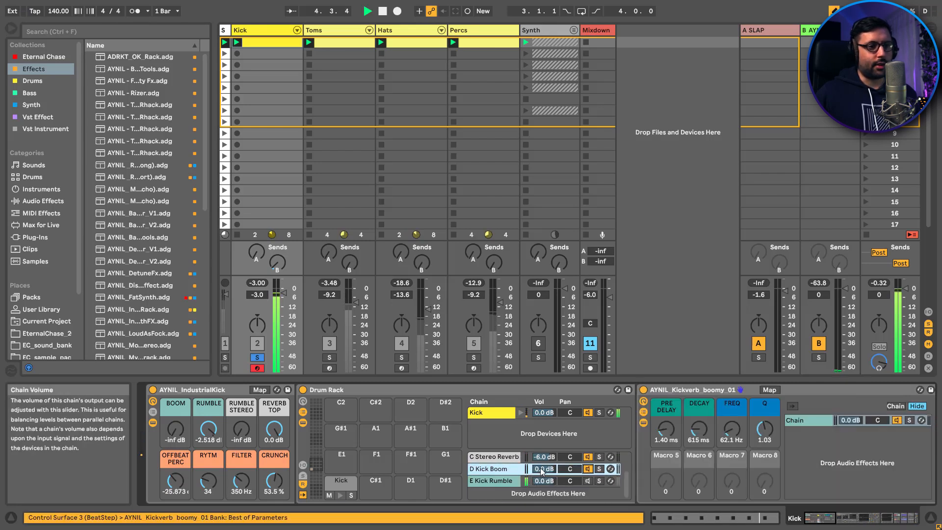
{"action": "left_click", "coordinate": [588, 482]}
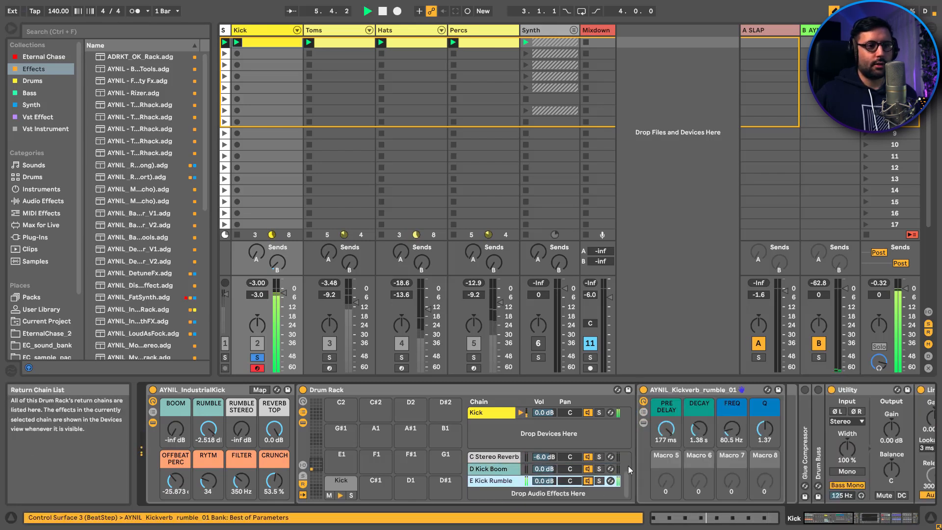
Step: Check the AYNIL_Kickverb_rumble_01 rack, collapse the devices of AYNIL_IndustrialKick, and play the soloed kick from the start
{"action": "left_click", "coordinate": [723, 390]}
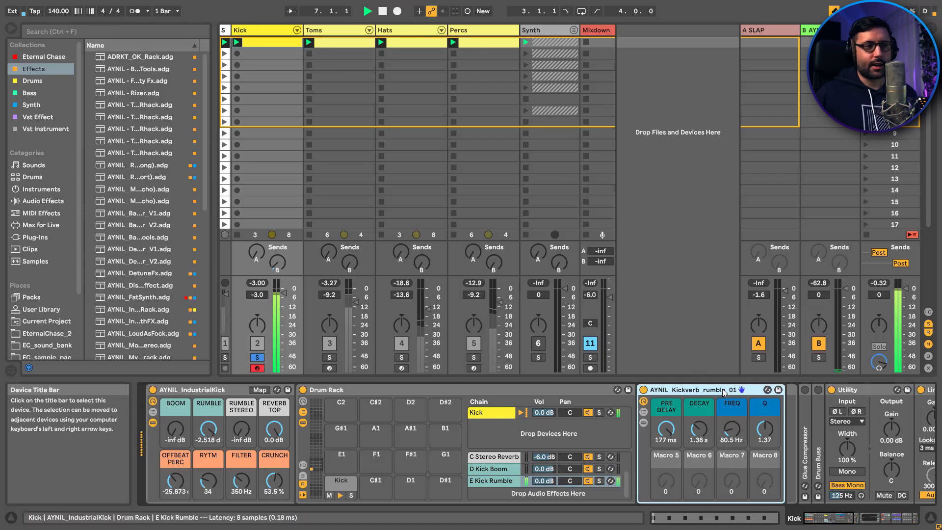
{"action": "left_click", "coordinate": [153, 422]}
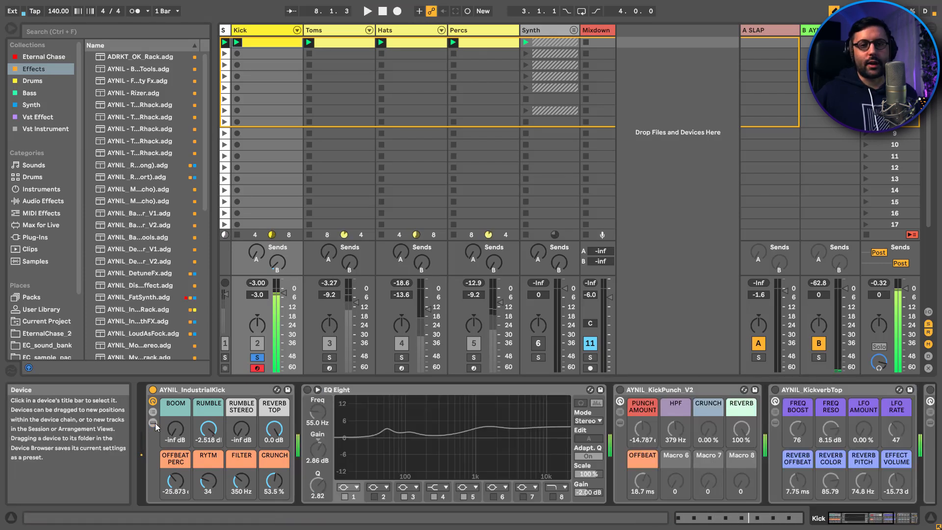
{"action": "key", "text": "space"}
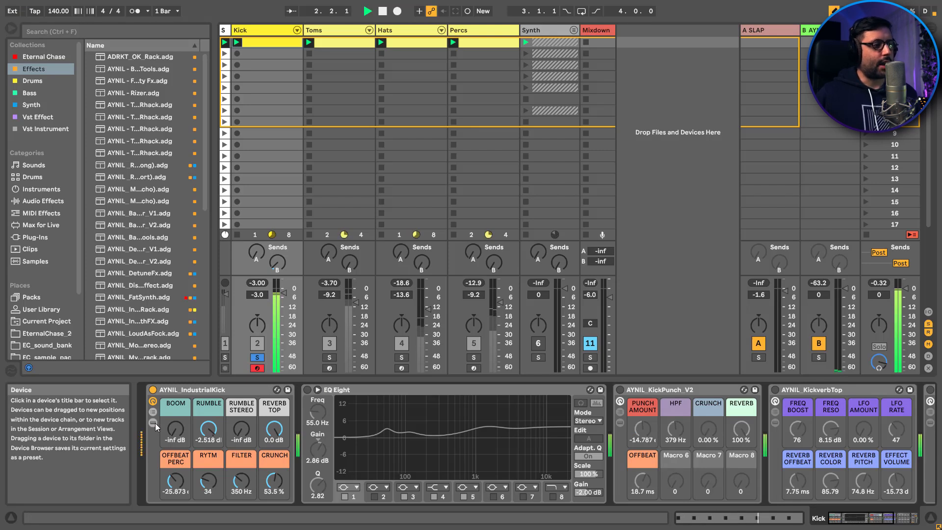
Step: Activate EQ Eight and AYNIL_KickPunch_V2 one after another on the playing kick, and select the KickPunch rack
{"action": "left_click", "coordinate": [307, 390]}
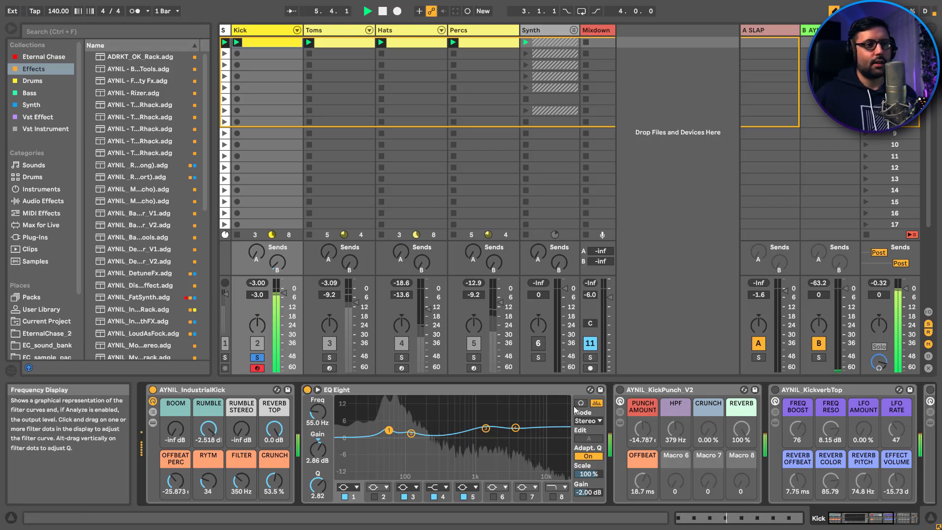
{"action": "left_click", "coordinate": [620, 390]}
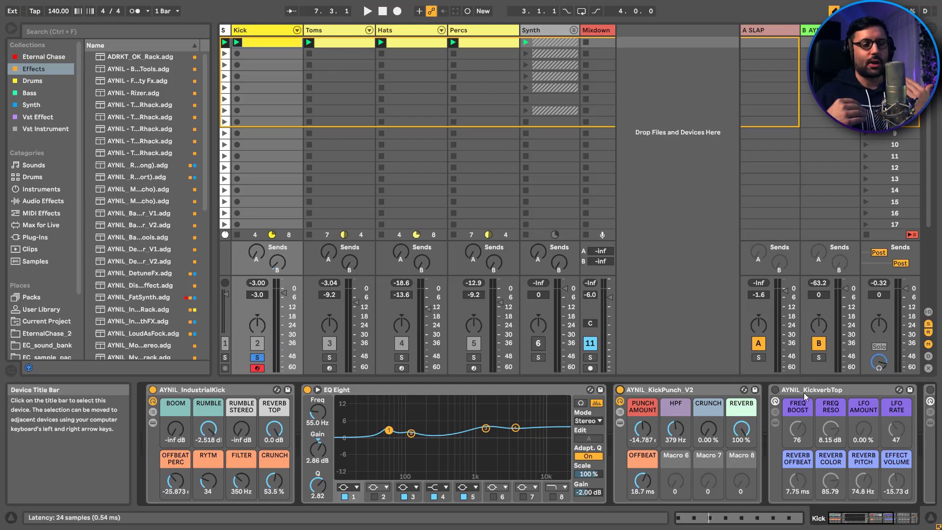
{"action": "left_click", "coordinate": [720, 391]}
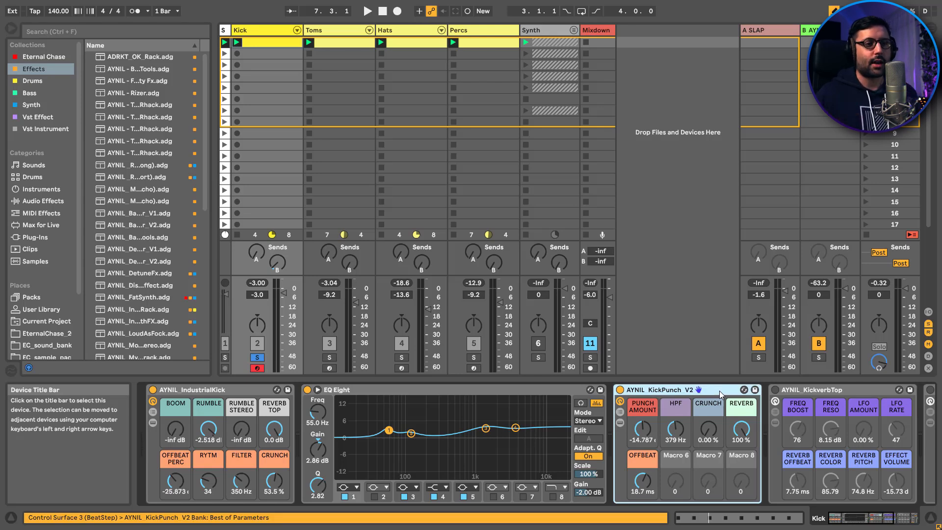
{"action": "left_click", "coordinate": [820, 393]}
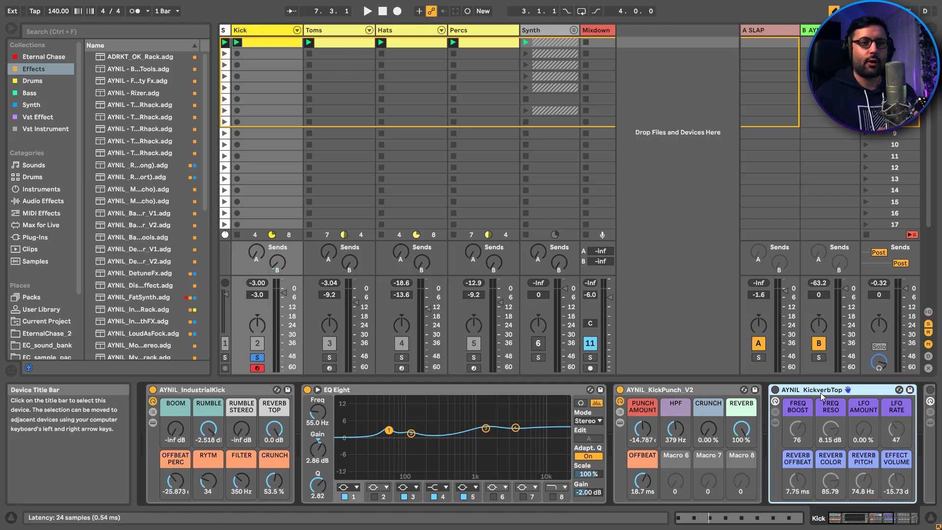
{"action": "left_click", "coordinate": [711, 391]}
Step: Play the kick with AYNIL_KickverbTop activated and lower its Effect Volume to -17.936 dB
{"action": "key", "text": "space"}
{"action": "left_click", "coordinate": [774, 390]}
{"action": "left_click_drag", "start_coordinate": [896, 481], "coordinate": [896, 485]}
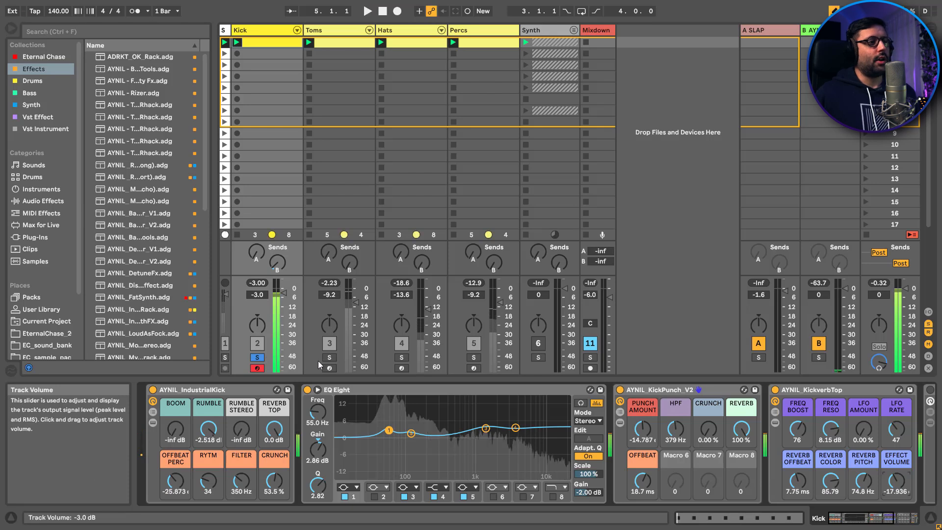
Step: Solo and arm the Toms track during playback and display its AYNIL_TomRumble device chain
{"action": "left_click", "coordinate": [329, 368]}
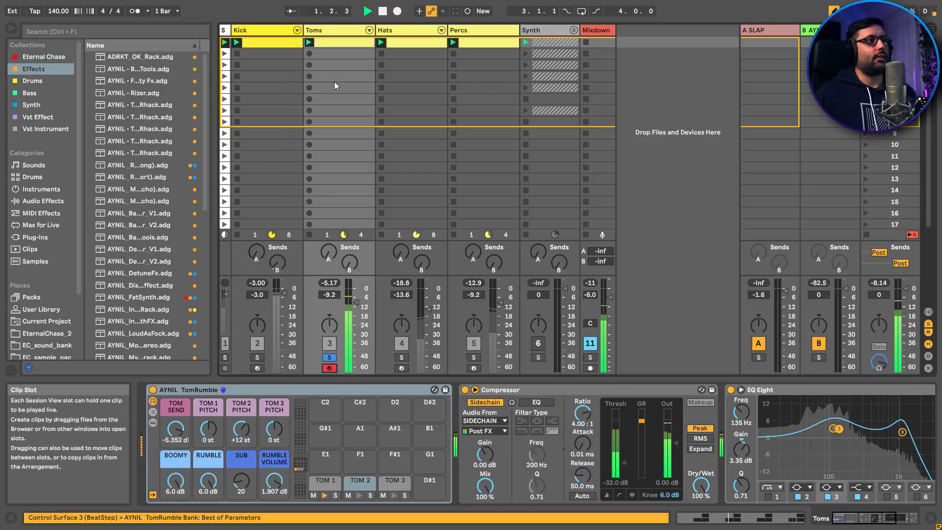
{"action": "left_click", "coordinate": [342, 46]}
{"action": "left_click", "coordinate": [346, 34]}
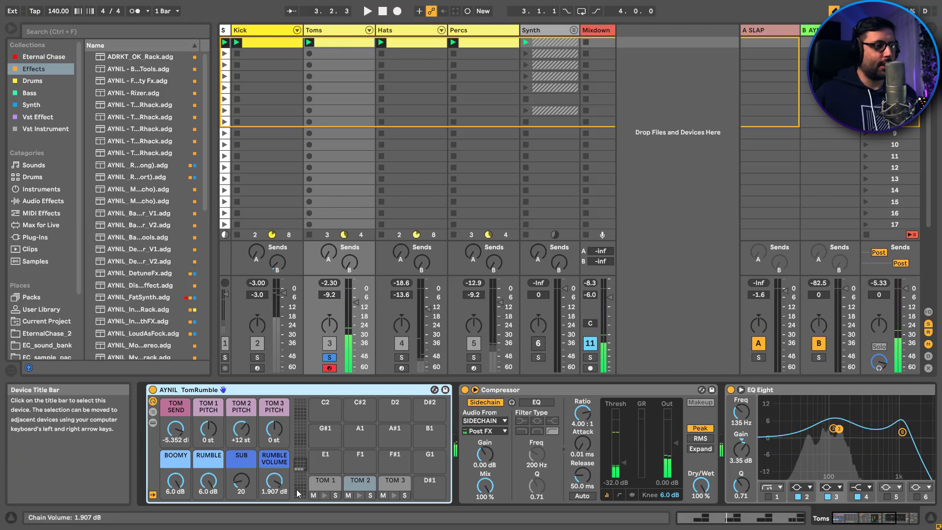
Step: Solo the TOM 1 pad in AYNIL_TomRumble, show its devices and play it from the start
{"action": "left_click", "coordinate": [357, 482]}
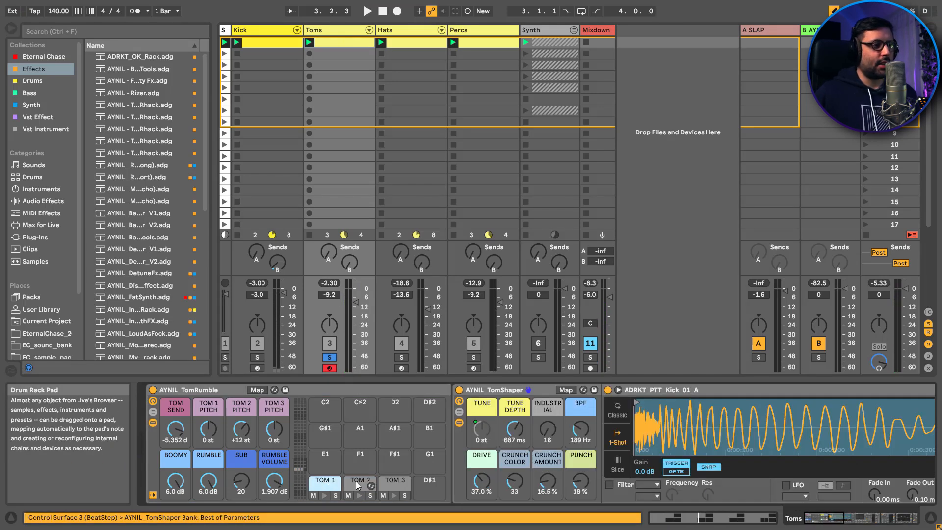
{"action": "left_click", "coordinate": [336, 487]}
{"action": "left_click", "coordinate": [336, 496]}
{"action": "key", "text": "space"}
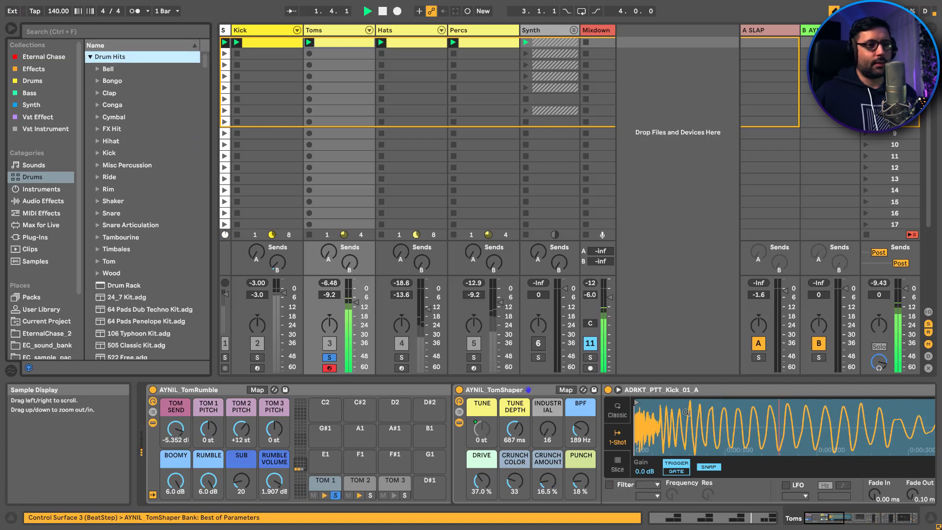
Step: Collapse the devices inside TOM 1's AYNIL_TomShaper, check the Toms clip's notes, and return to the track's devices
{"action": "mouse_move", "coordinate": [829, 520]}
{"action": "left_mouse_down"}
{"action": "mouse_move", "coordinate": [853, 525]}
{"action": "mouse_move", "coordinate": [813, 520]}
{"action": "left_mouse_up"}
{"action": "left_click", "coordinate": [313, 423]}
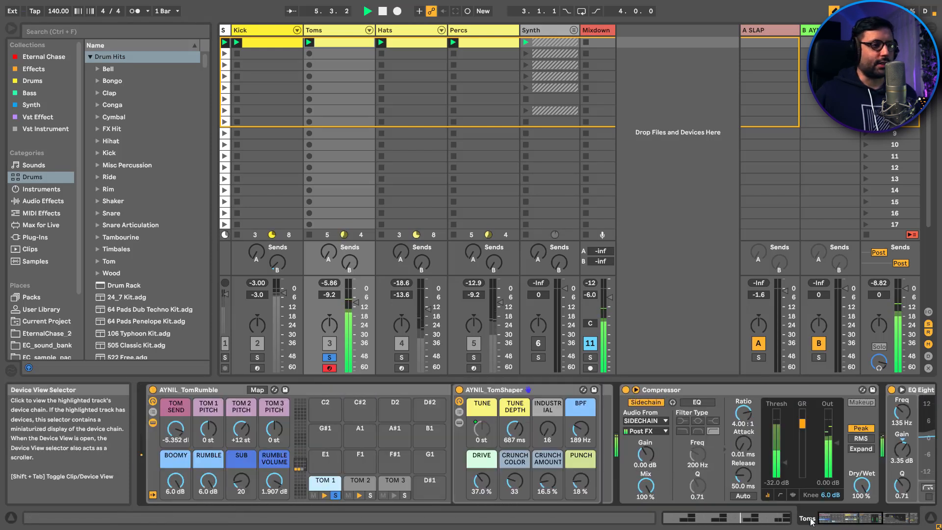
{"action": "double_click", "coordinate": [339, 42]}
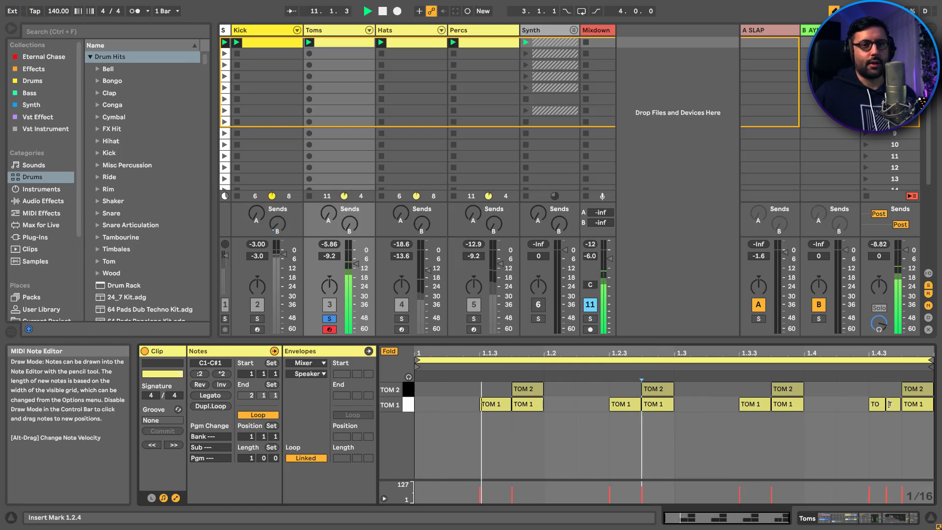
{"action": "double_click", "coordinate": [337, 31]}
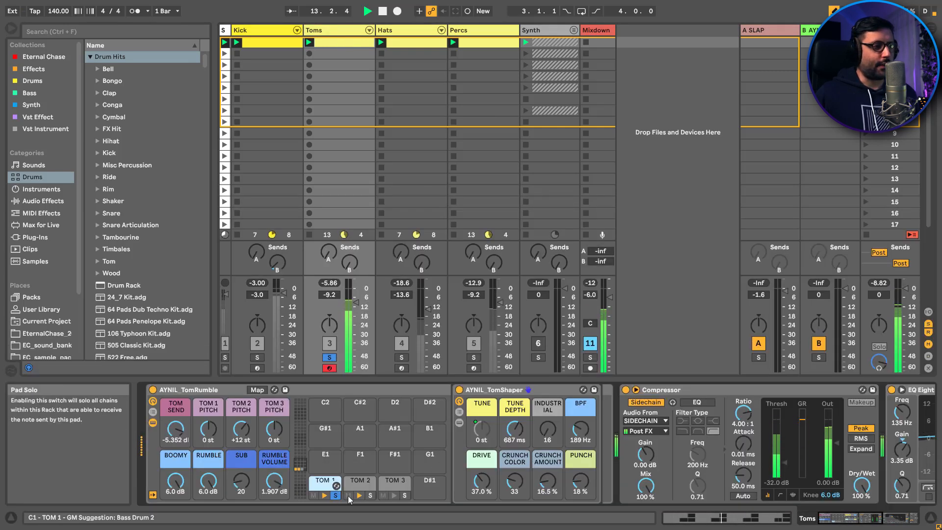
Step: Audition the TOM 2 pad soloed with its sample in view, unsolo it, and collapse the AYNIL_TomRumble devices
{"action": "left_click", "coordinate": [361, 484]}
{"action": "double_click", "coordinate": [362, 487]}
{"action": "left_click", "coordinate": [459, 423]}
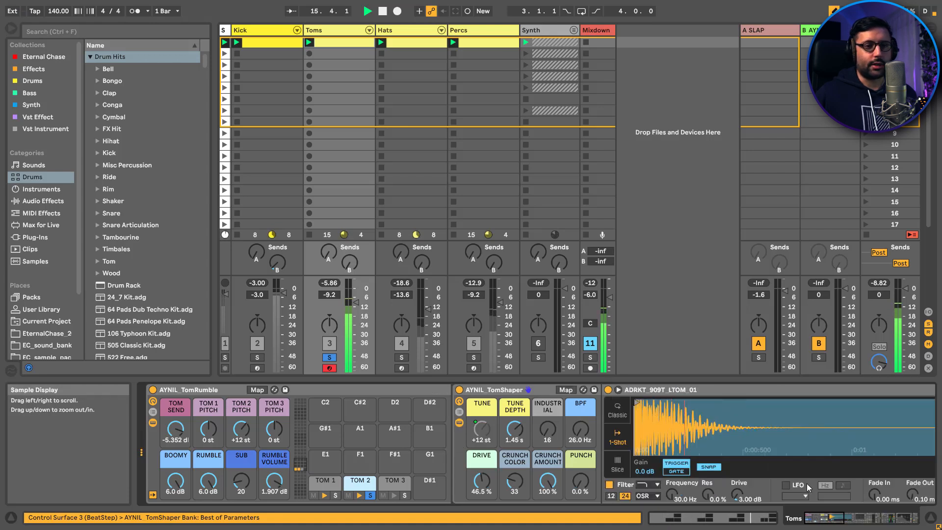
{"action": "left_click", "coordinate": [460, 423]}
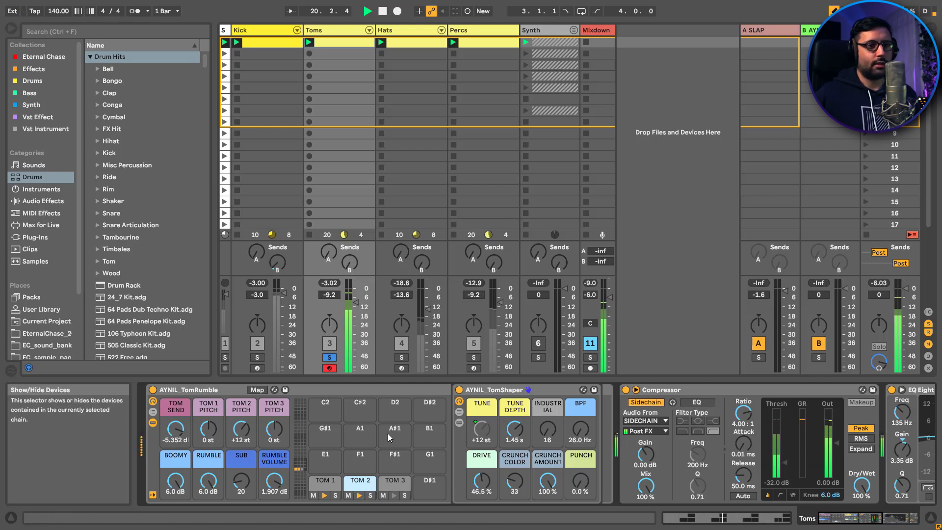
{"action": "left_click_drag", "start_coordinate": [852, 518], "coordinate": [700, 508]}
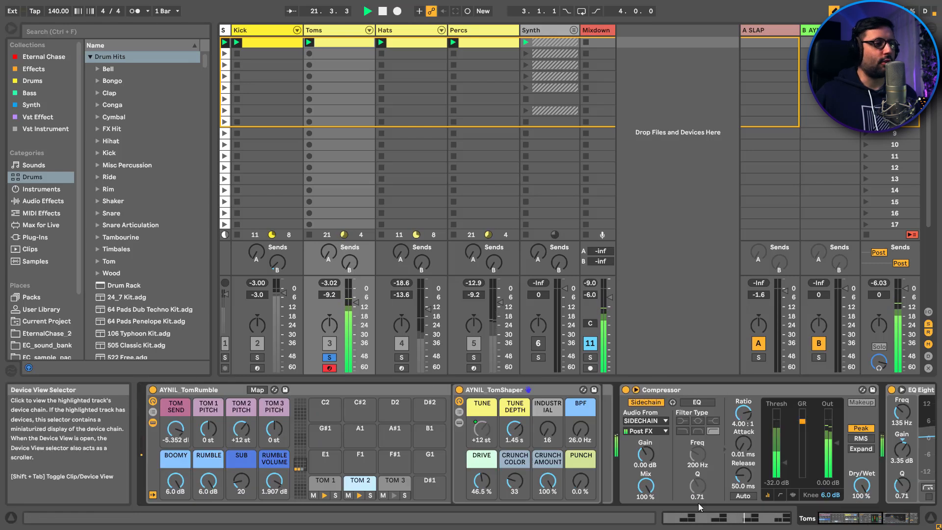
{"action": "left_click", "coordinate": [153, 423]}
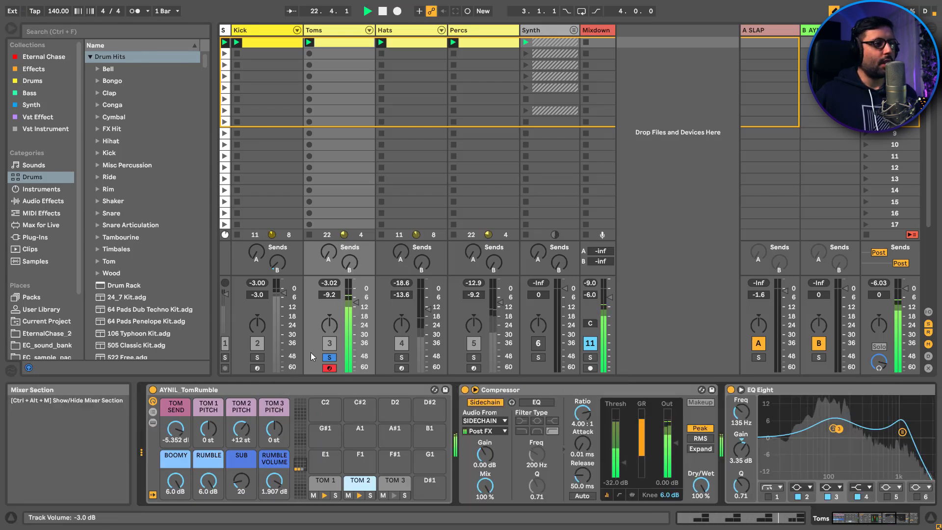
Step: Add the Kick to the soloed Toms, and compare the playback with the Toms solo off and on
{"action": "left_click", "coordinate": [257, 357], "text": "ctrl"}
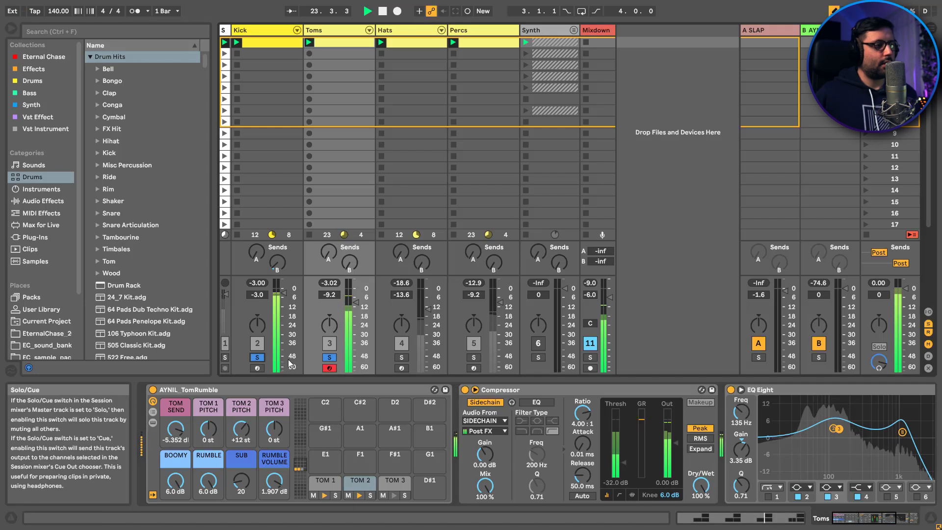
{"action": "left_click", "coordinate": [329, 361]}
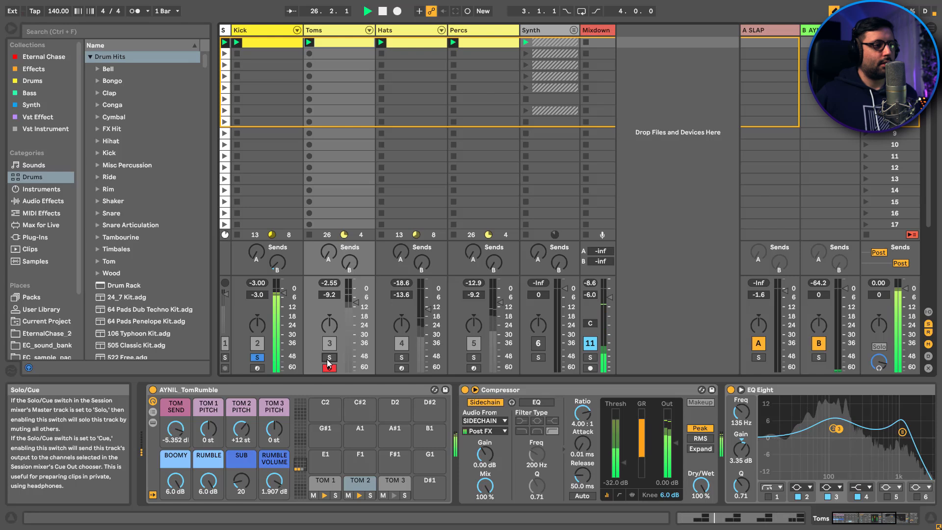
{"action": "left_click", "coordinate": [328, 359], "text": "ctrl"}
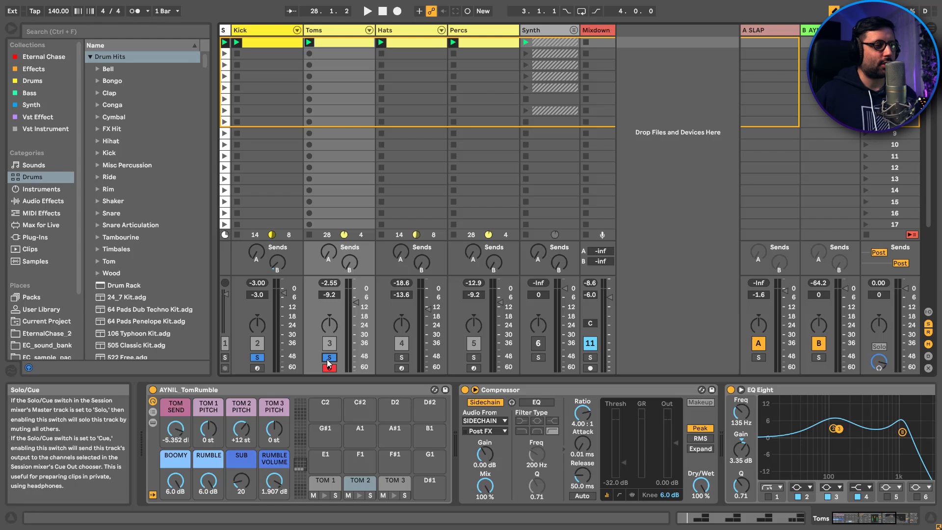
Step: Play only the soloed Toms track from the start, review its clip notes and TomRumble macros, and stop playback
{"action": "left_click", "coordinate": [328, 359]}
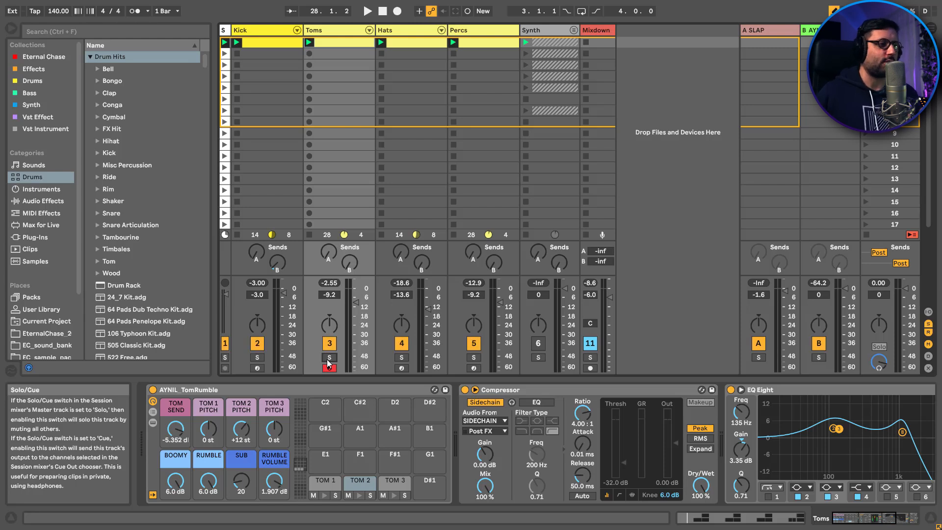
{"action": "left_click", "coordinate": [329, 358]}
{"action": "key", "text": "space"}
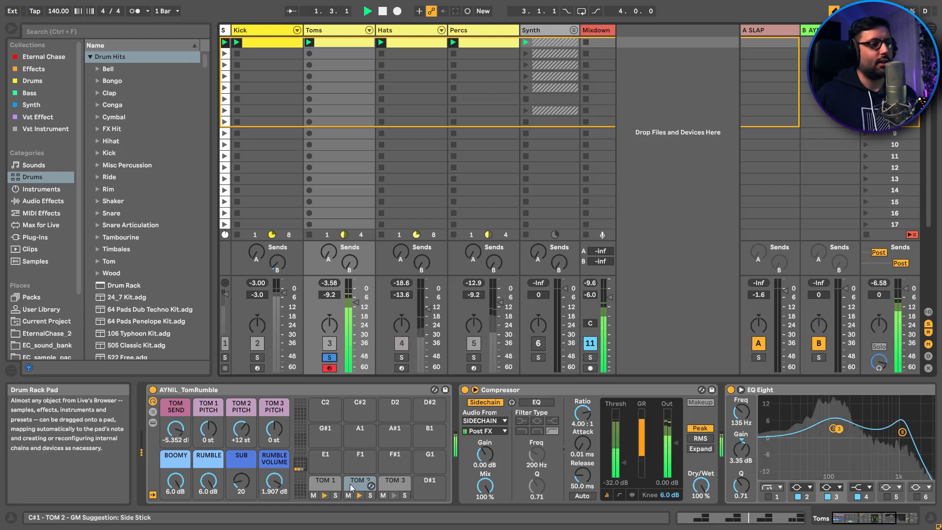
{"action": "double_click", "coordinate": [331, 39]}
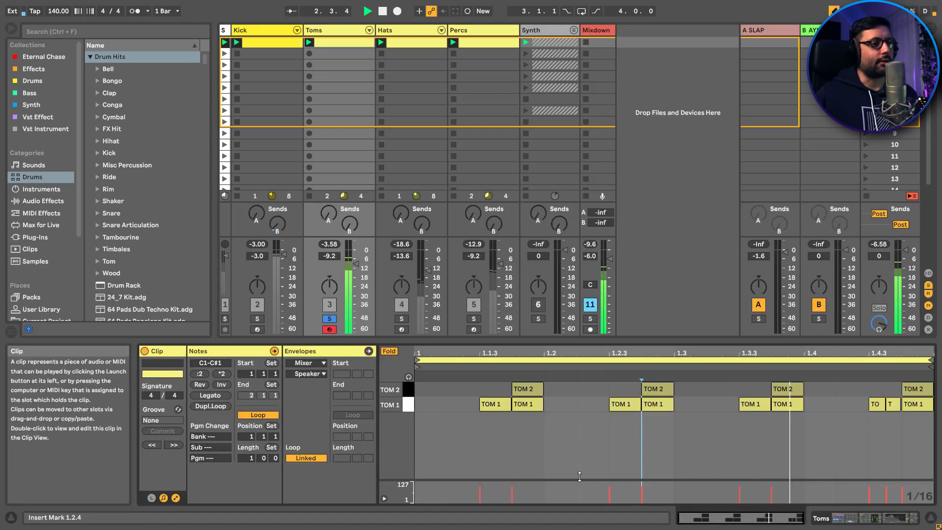
{"action": "double_click", "coordinate": [329, 30]}
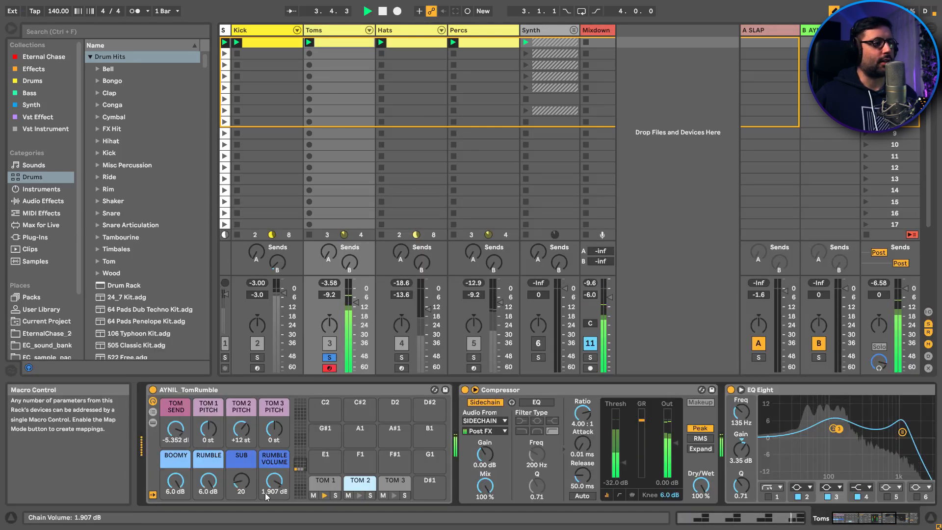
{"action": "key", "text": "space"}
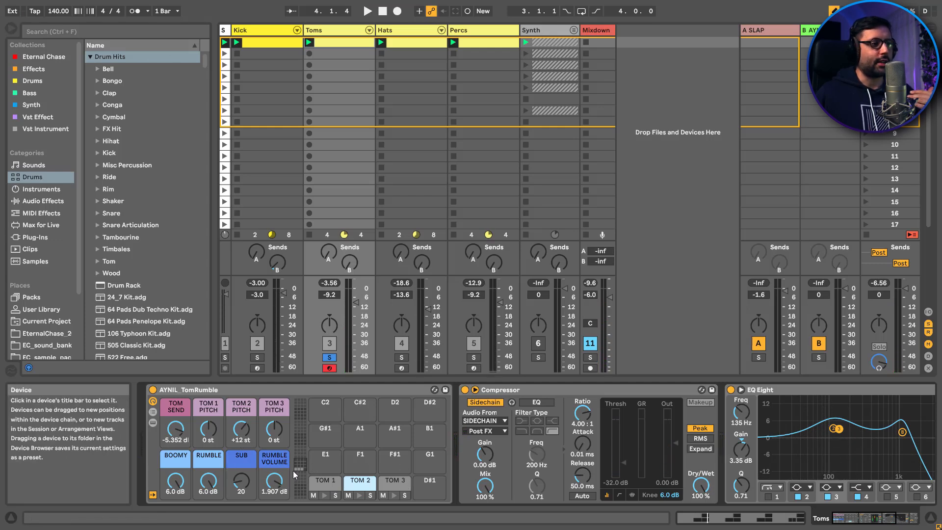
Step: Show the AYNIL_TomRumble chain list, inspect the TOM RUMBLE return chain's AYNIL_Kickverb_V1 rack, and hide the list
{"action": "left_click", "coordinate": [150, 422]}
{"action": "left_click", "coordinate": [150, 423]}
{"action": "left_click", "coordinate": [152, 413]}
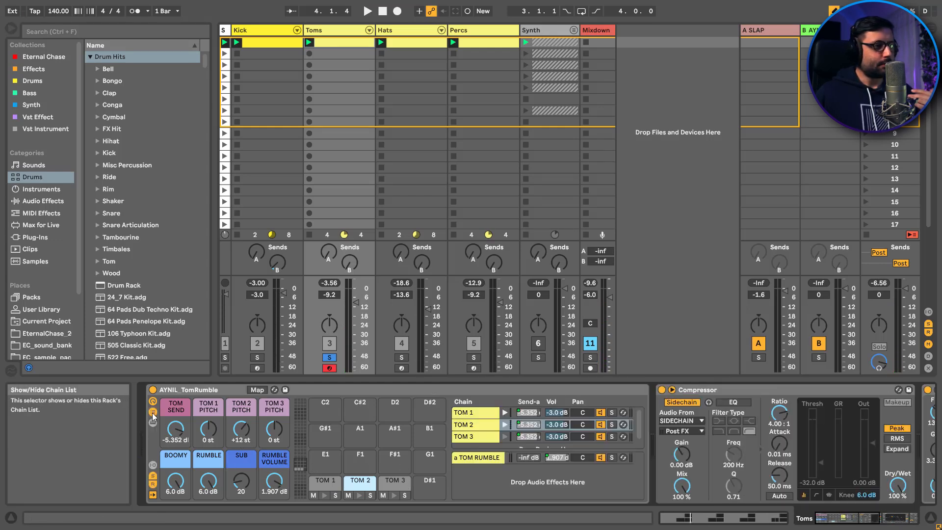
{"action": "left_click", "coordinate": [479, 460]}
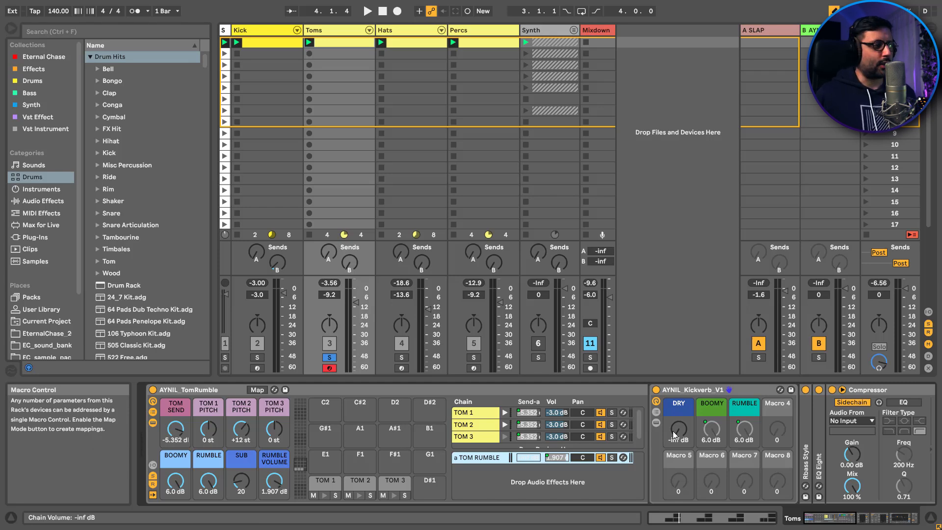
{"action": "left_click", "coordinate": [152, 411]}
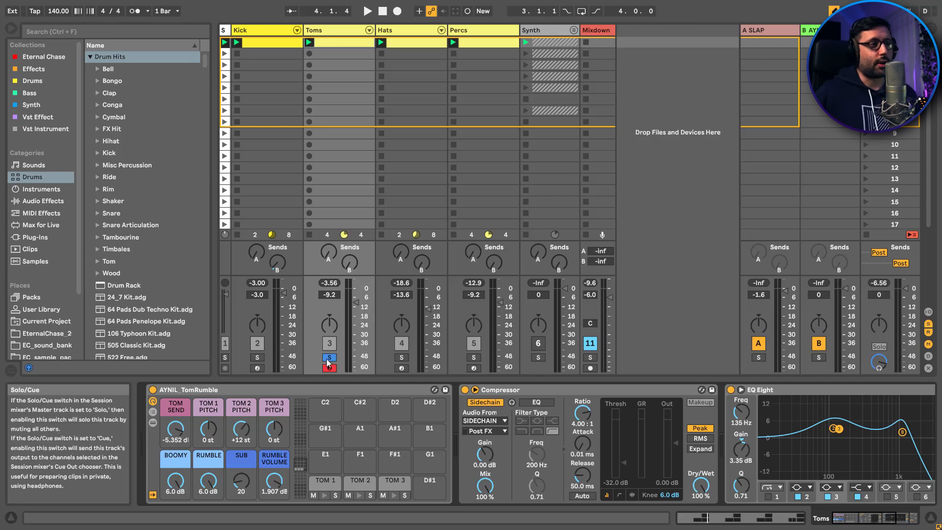
Step: Solo and arm the Hats track, open its clip's notes, and start playback
{"action": "left_click", "coordinate": [401, 358]}
{"action": "left_click", "coordinate": [401, 368]}
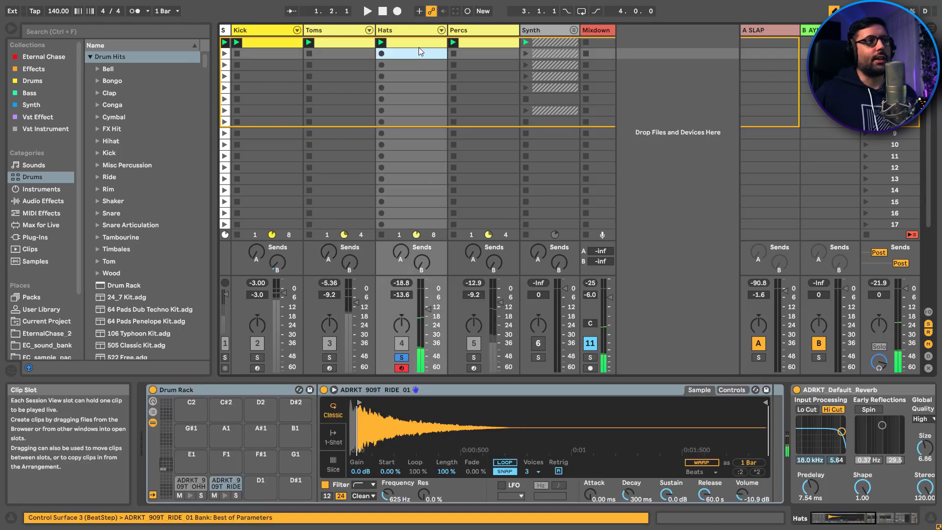
{"action": "left_click", "coordinate": [419, 47]}
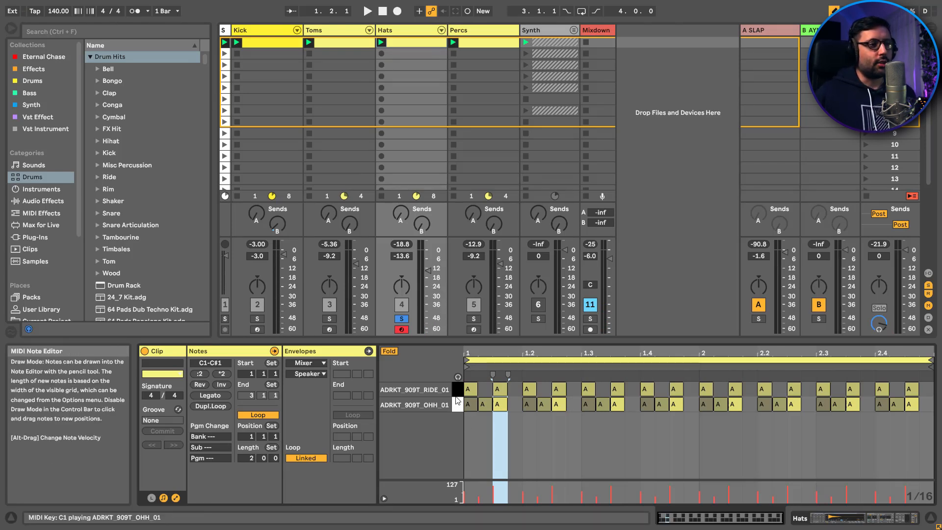
{"action": "key", "text": "space"}
Step: Solo the ADRKT_909T_OHH_01 pad, select its first six notes in the Hats clip, and play them
{"action": "left_click", "coordinate": [413, 31]}
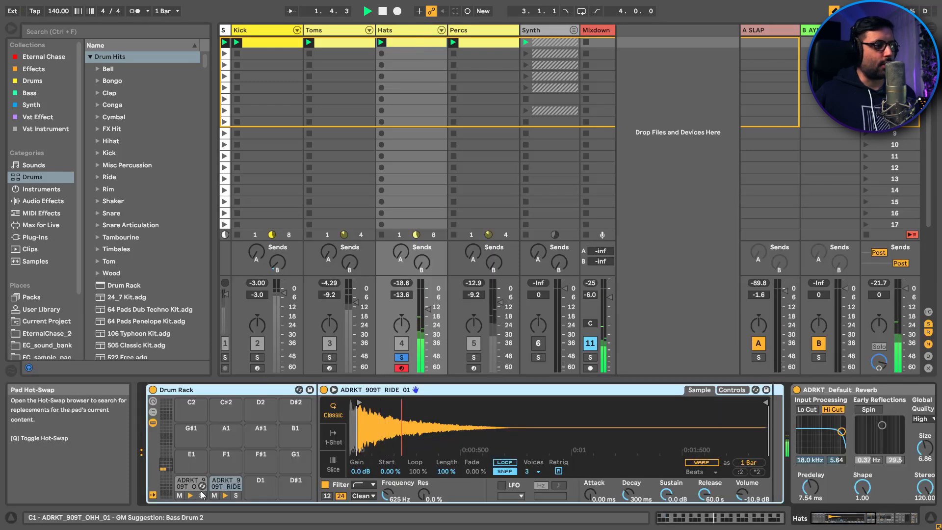
{"action": "left_click", "coordinate": [421, 46]}
{"action": "key", "text": "space"}
{"action": "left_click_drag", "start_coordinate": [466, 472], "coordinate": [562, 405]}
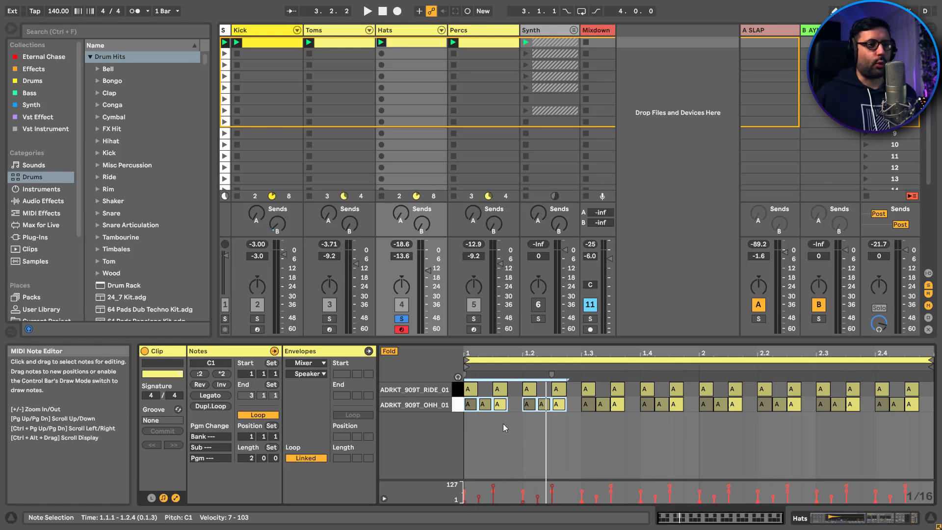
{"action": "key", "text": "space"}
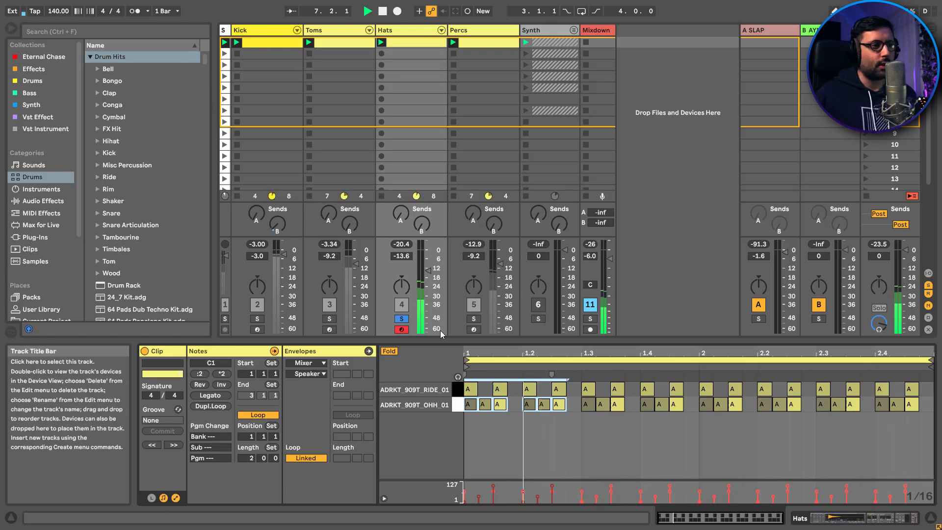
Step: Review the Hats pads, clip notes and the effects chain with ADRKT_Default_Reverb, Drum Buss and Limiter during playback
{"action": "double_click", "coordinate": [394, 30]}
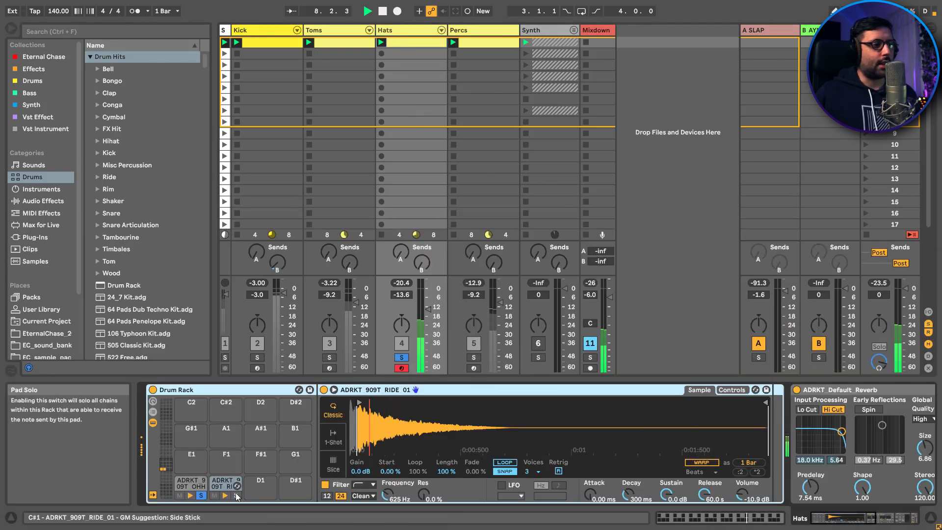
{"action": "left_click", "coordinate": [413, 43]}
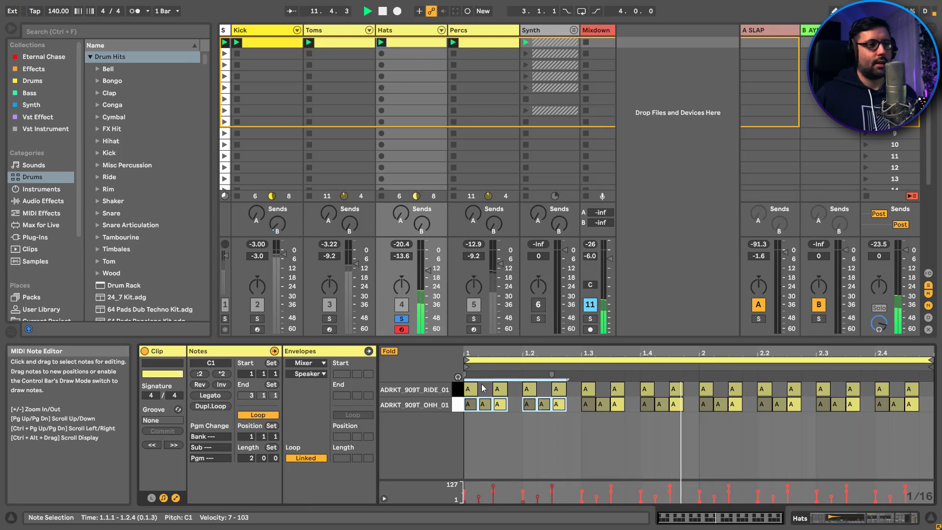
{"action": "left_click", "coordinate": [882, 520]}
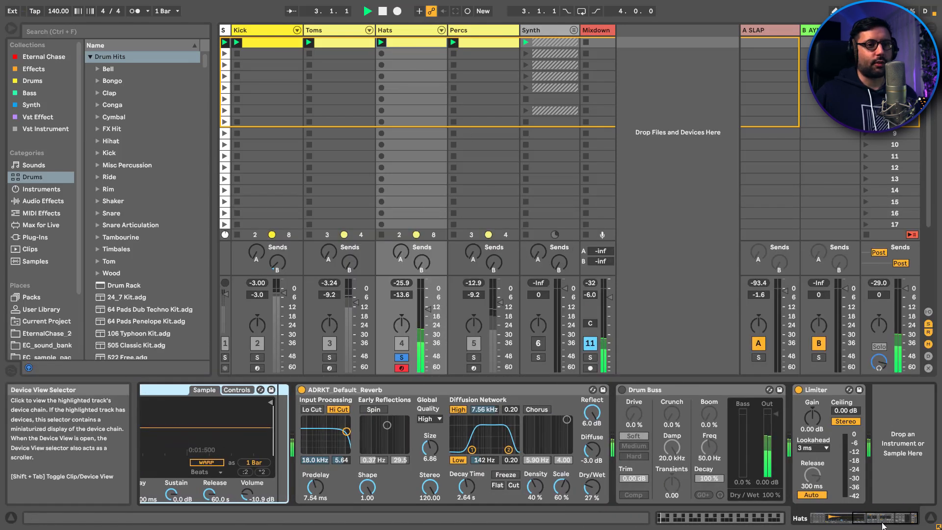
Step: Select the ADRKT_909T_OHH_01 pad in the Hats Drum Rack and review its sample and the effects chain
{"action": "left_click_drag", "start_coordinate": [882, 523], "coordinate": [782, 524]}
{"action": "left_click", "coordinate": [201, 496]}
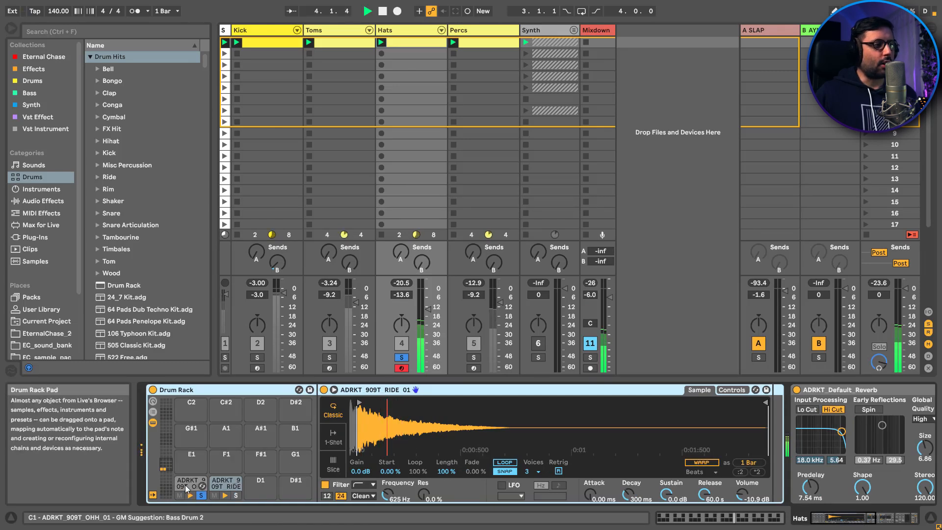
{"action": "left_click", "coordinate": [892, 525]}
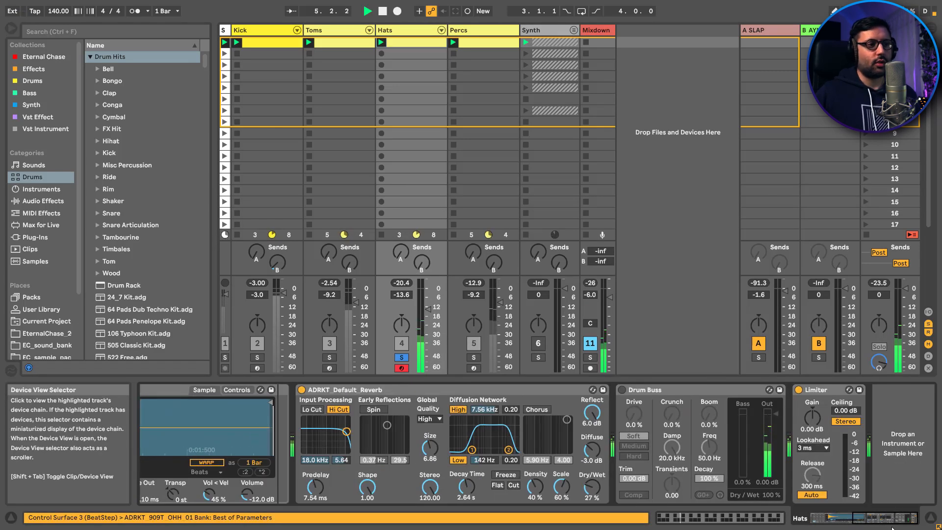
Step: Unsolo the Hats track and the ADRKT_909T_OHH_01 pad so the complete hats play in the full drum mix
{"action": "left_click", "coordinate": [406, 357]}
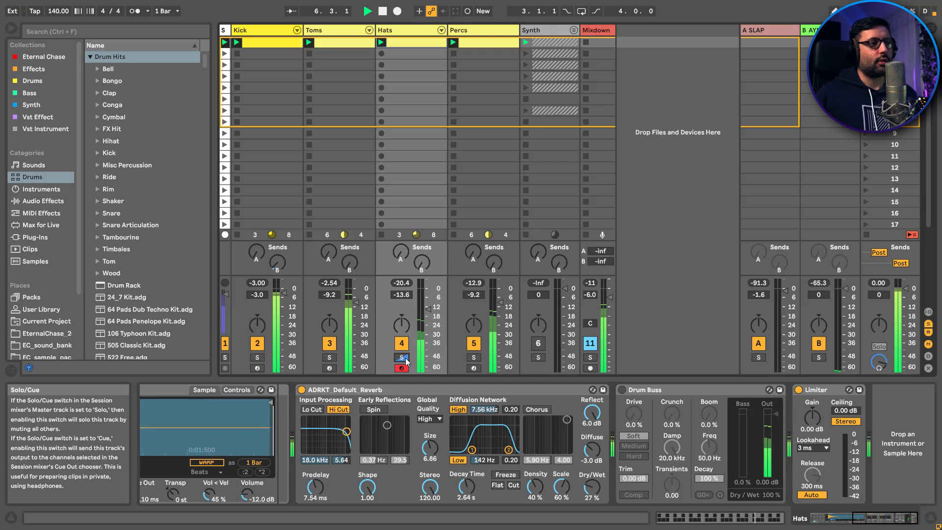
{"action": "left_click_drag", "start_coordinate": [885, 521], "coordinate": [795, 519]}
{"action": "left_click", "coordinate": [202, 496]}
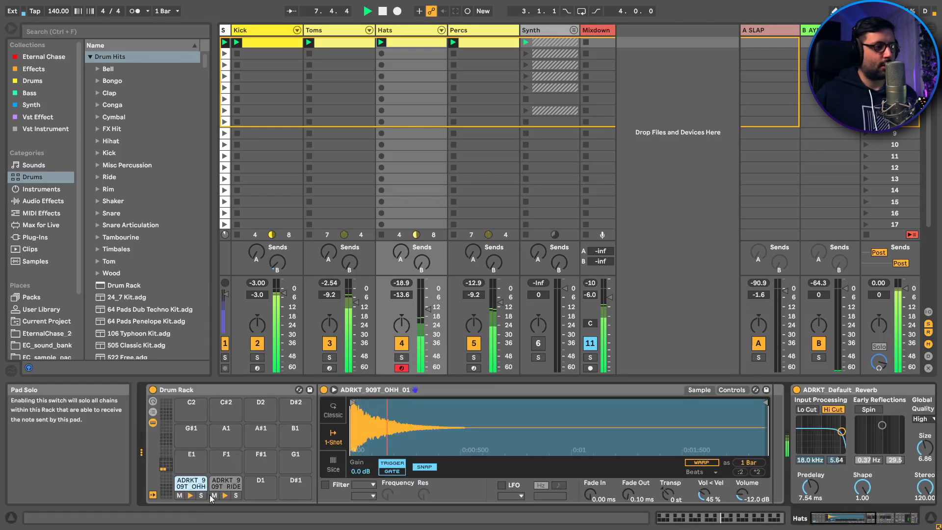
Step: Arm and solo the Percs track, open its clip's notes, and start playback
{"action": "left_click", "coordinate": [473, 368]}
{"action": "left_click", "coordinate": [473, 357]}
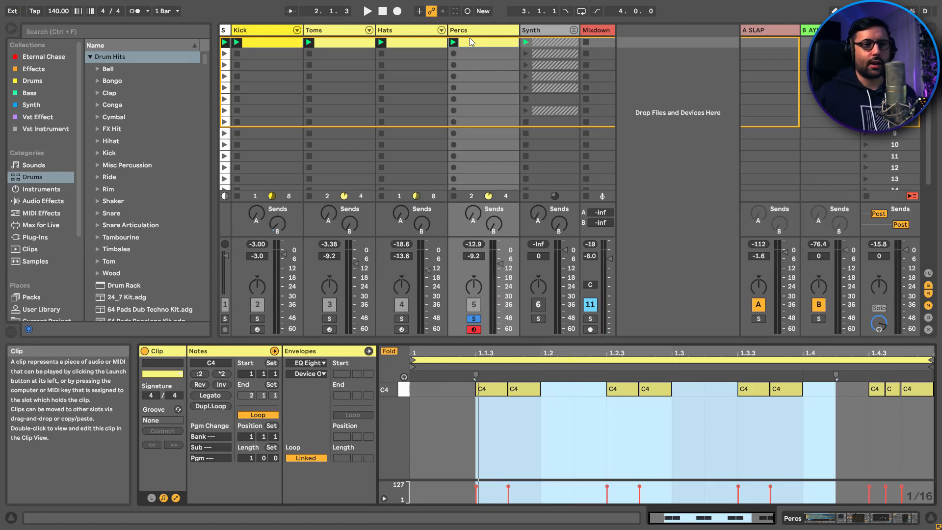
{"action": "key", "text": "space"}
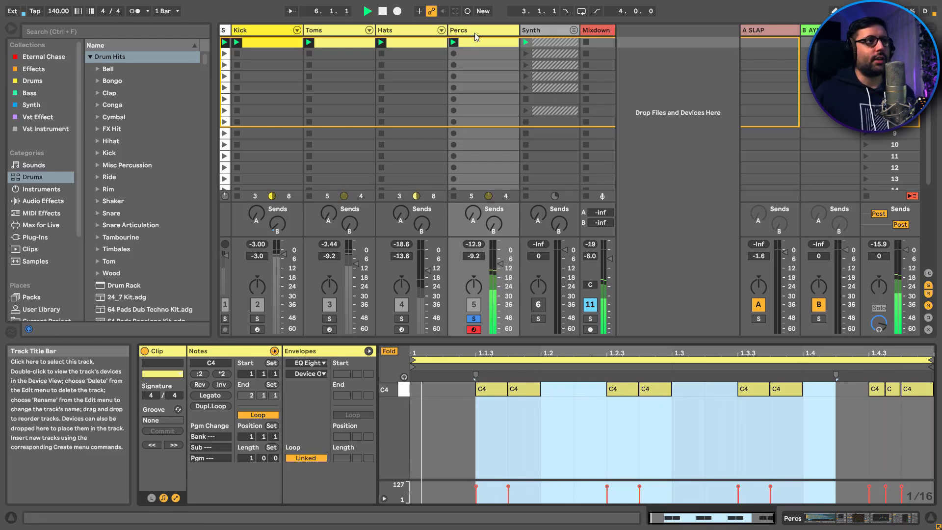
Step: Review the Percs track's ADRKT PTT Kick 26 C sample and its clip notes during playback
{"action": "double_click", "coordinate": [475, 31]}
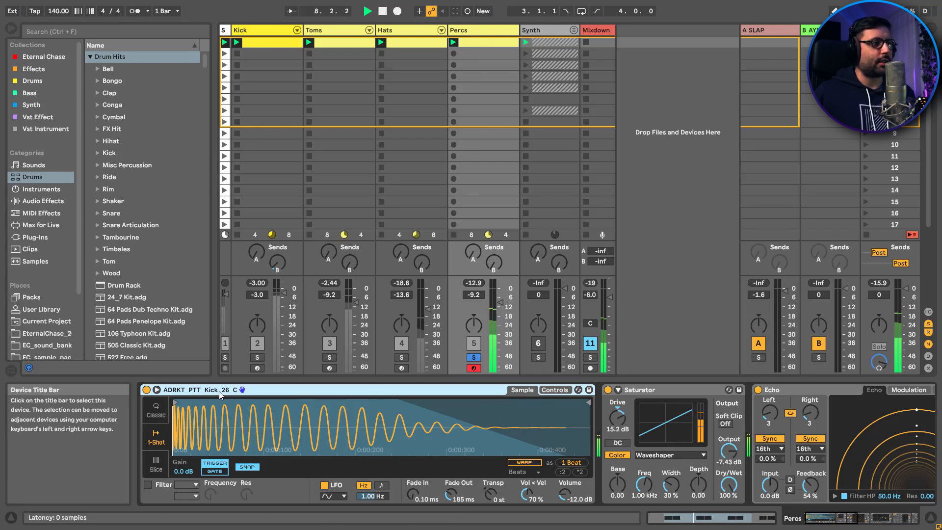
{"action": "left_click", "coordinate": [470, 45]}
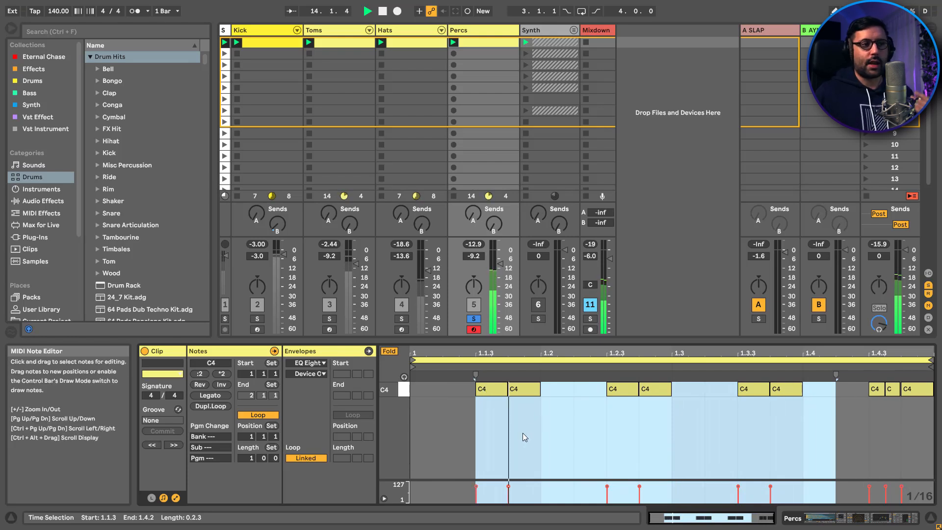
{"action": "double_click", "coordinate": [462, 31]}
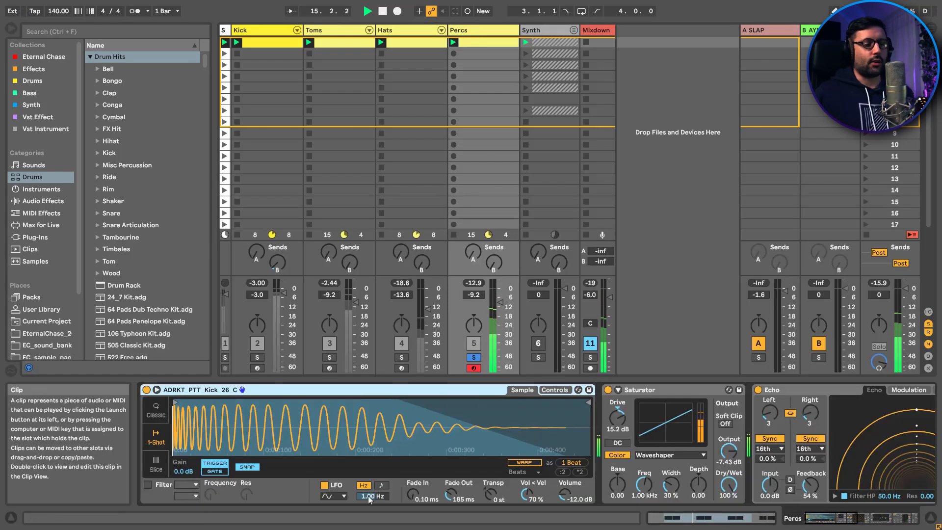
Step: Bypass the Saturator, Echo, EQ Eight and Compressor on the Percs track and play the unprocessed sound
{"action": "left_click", "coordinate": [758, 390]}
{"action": "left_click_drag", "start_coordinate": [835, 518], "coordinate": [892, 518]}
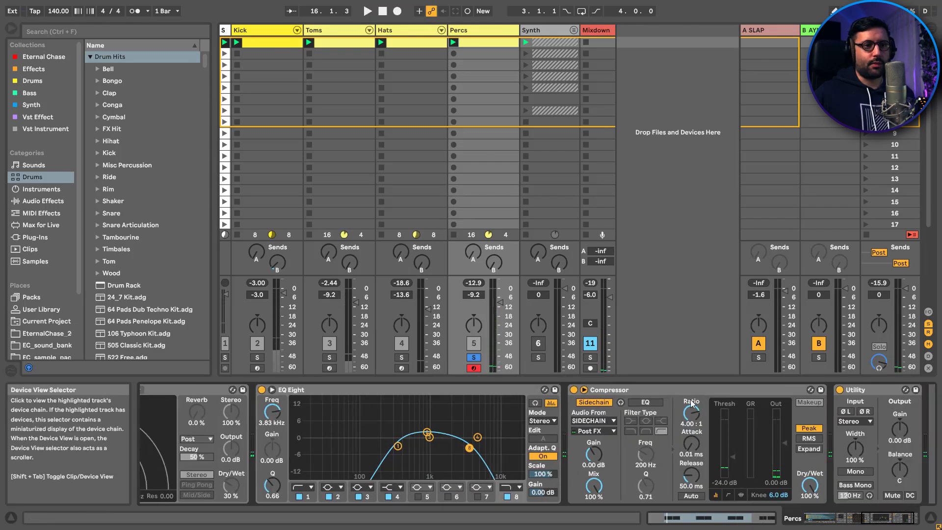
{"action": "left_click", "coordinate": [573, 389]}
{"action": "left_click", "coordinate": [262, 389]}
{"action": "key", "text": "space"}
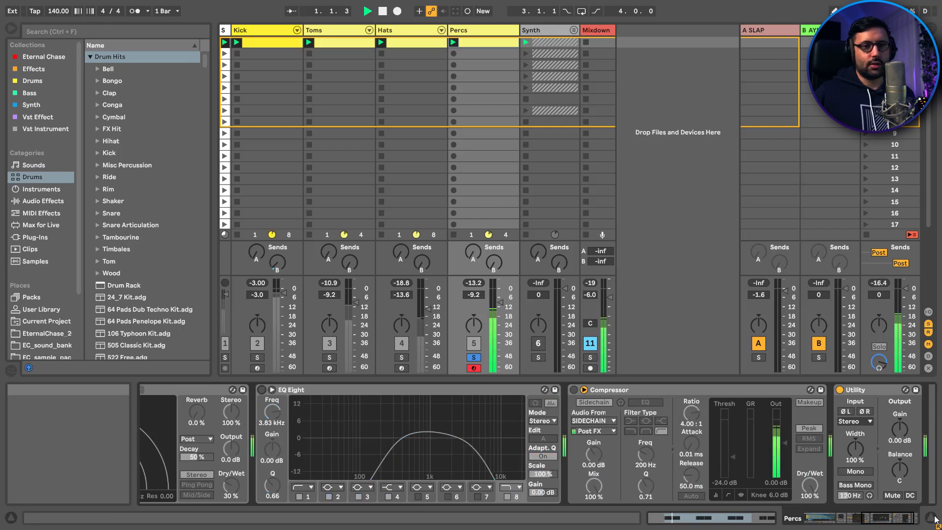
Step: Turn the Saturator and Echo back on in the Percs device chain during playback
{"action": "left_click", "coordinate": [859, 519]}
{"action": "left_click_drag", "start_coordinate": [860, 519], "coordinate": [826, 518]}
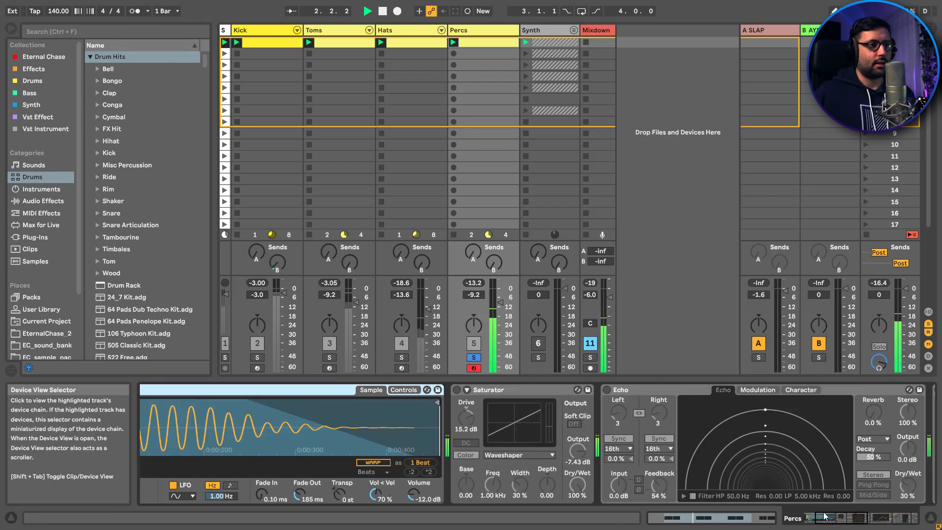
{"action": "left_click", "coordinate": [456, 390]}
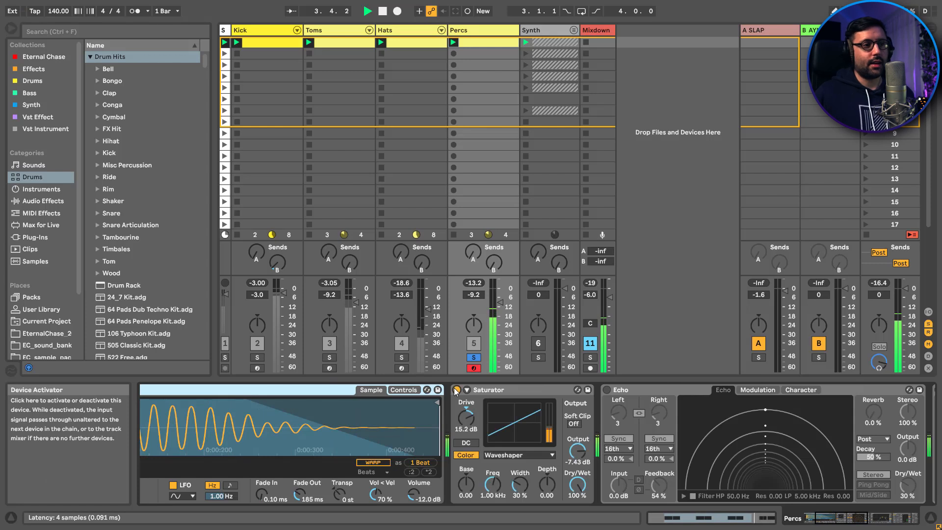
{"action": "left_click", "coordinate": [607, 390]}
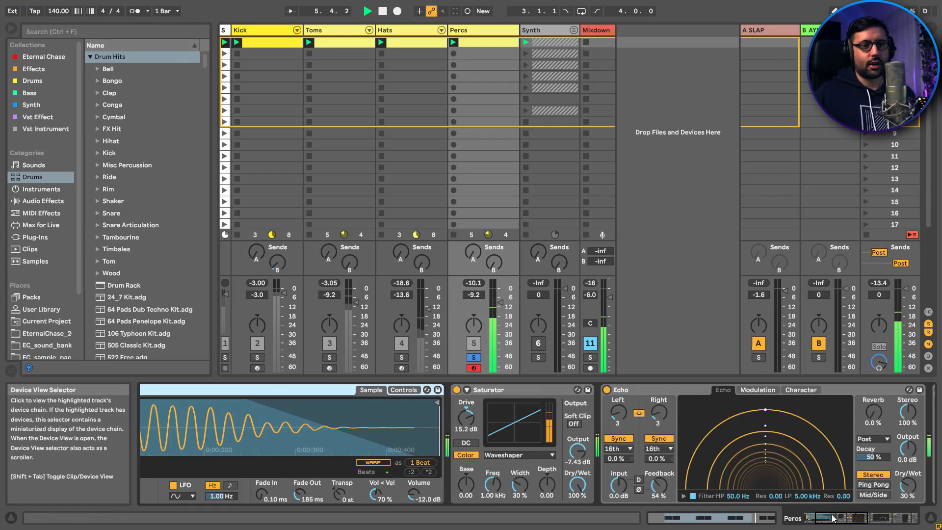
Step: Turn the EQ Eight and Compressor back on in the Percs chain and hide the Compressor's sidechain controls
{"action": "left_click_drag", "start_coordinate": [832, 519], "coordinate": [854, 519]}
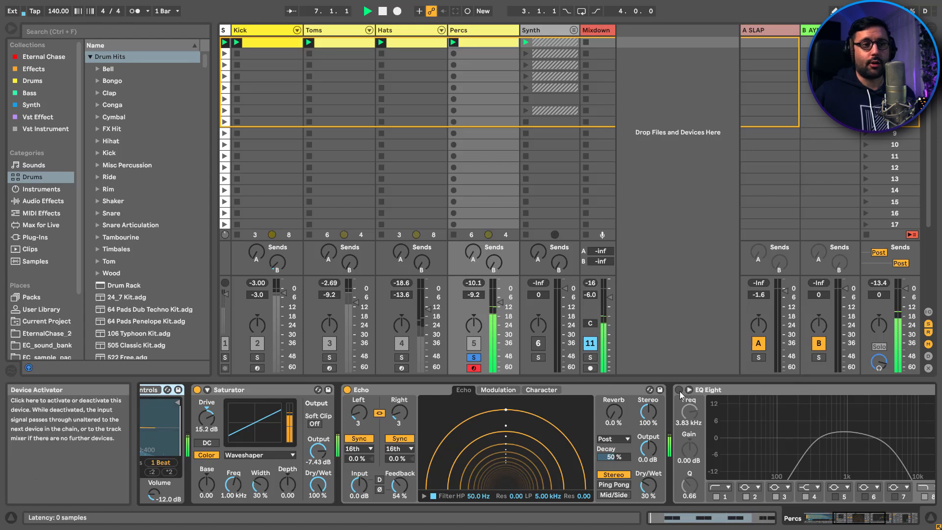
{"action": "left_click", "coordinate": [679, 391]}
{"action": "left_click_drag", "start_coordinate": [864, 525], "coordinate": [890, 519]}
{"action": "left_click", "coordinate": [573, 390]}
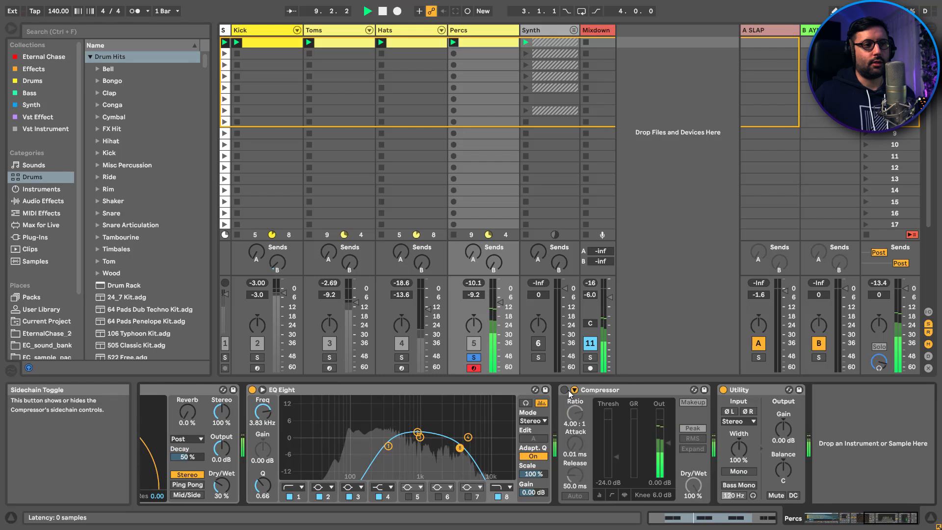
{"action": "left_click", "coordinate": [564, 390]}
Step: Unsolo the Percs track, and mute and unmute the Hats track to compare the drum mix
{"action": "left_click", "coordinate": [474, 362]}
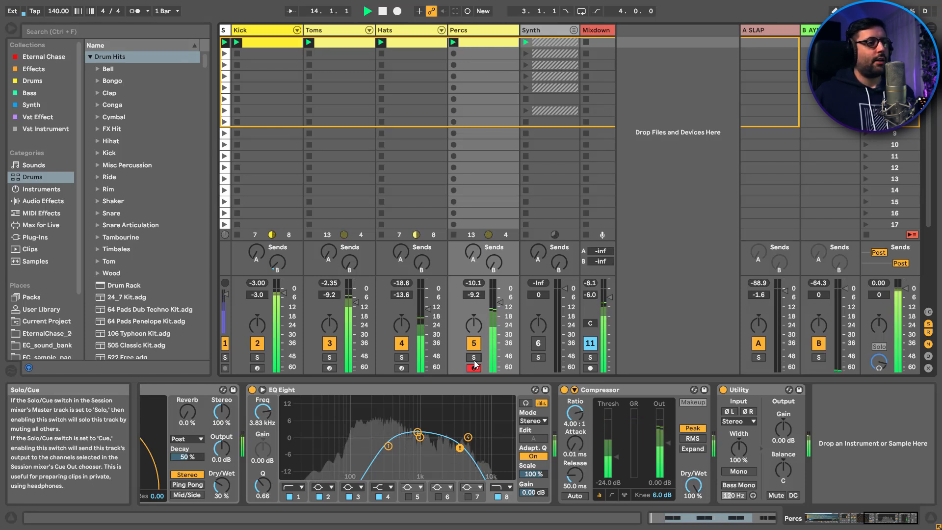
{"action": "left_click", "coordinate": [405, 340]}
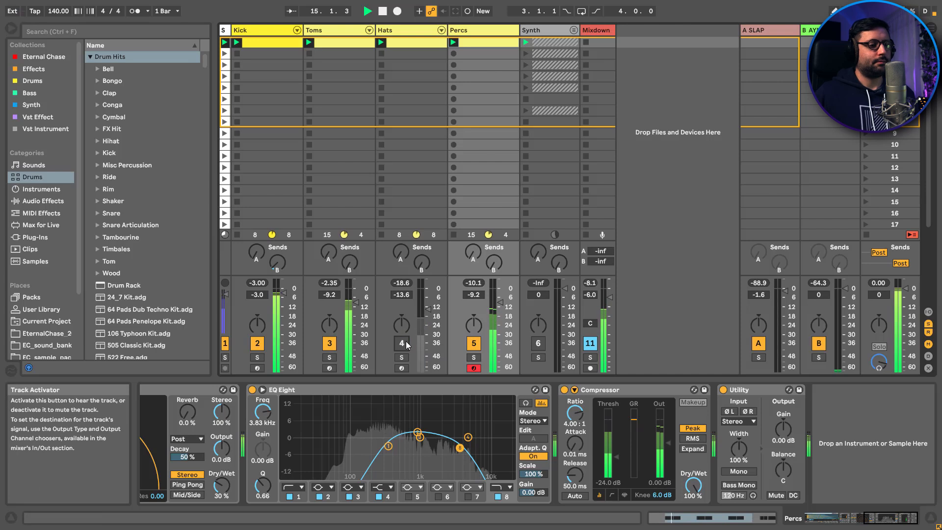
{"action": "left_click", "coordinate": [405, 340]}
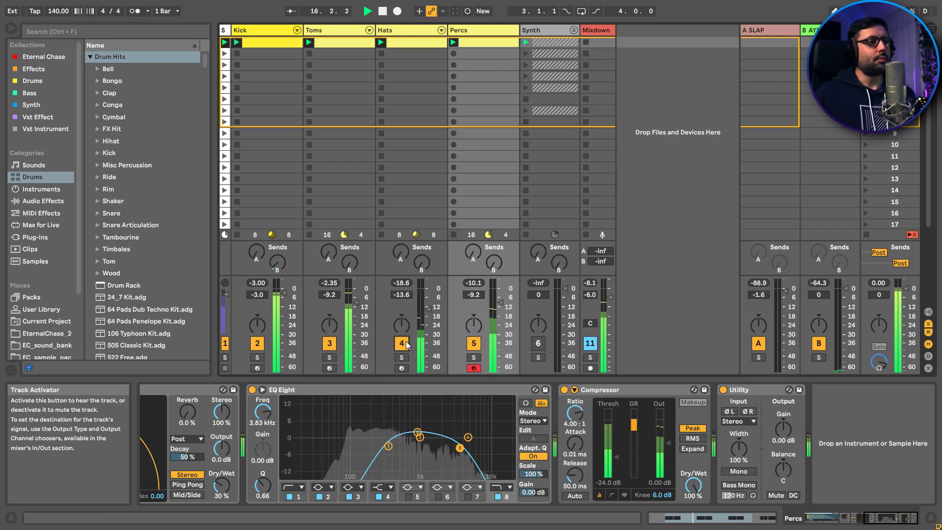
Step: Arm the Kick track and toggle its solo while briefly playing the drum mix from the start
{"action": "left_click", "coordinate": [257, 358]}
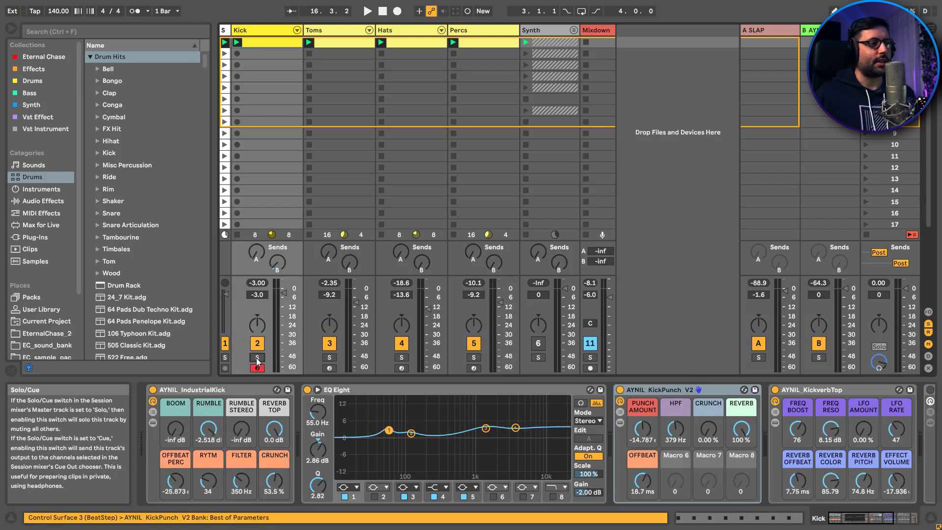
{"action": "key", "text": "space"}
{"action": "left_click", "coordinate": [257, 358]}
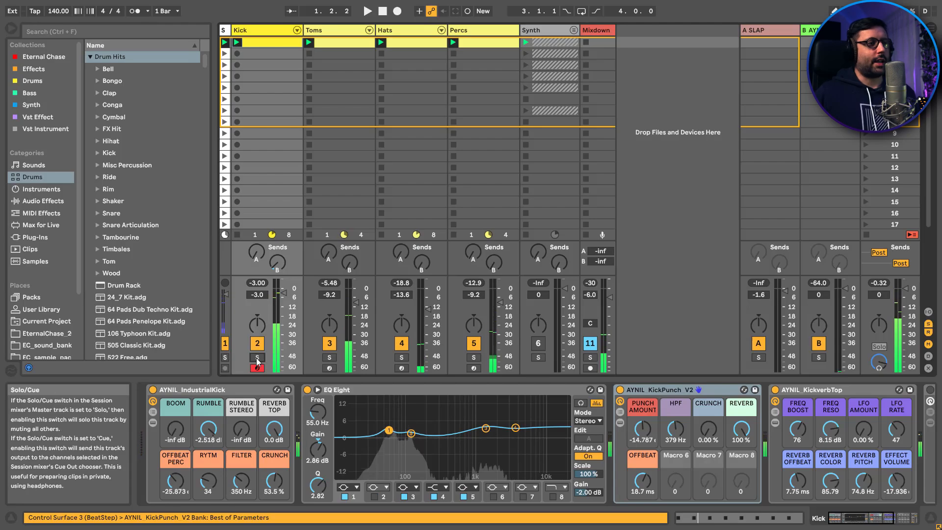